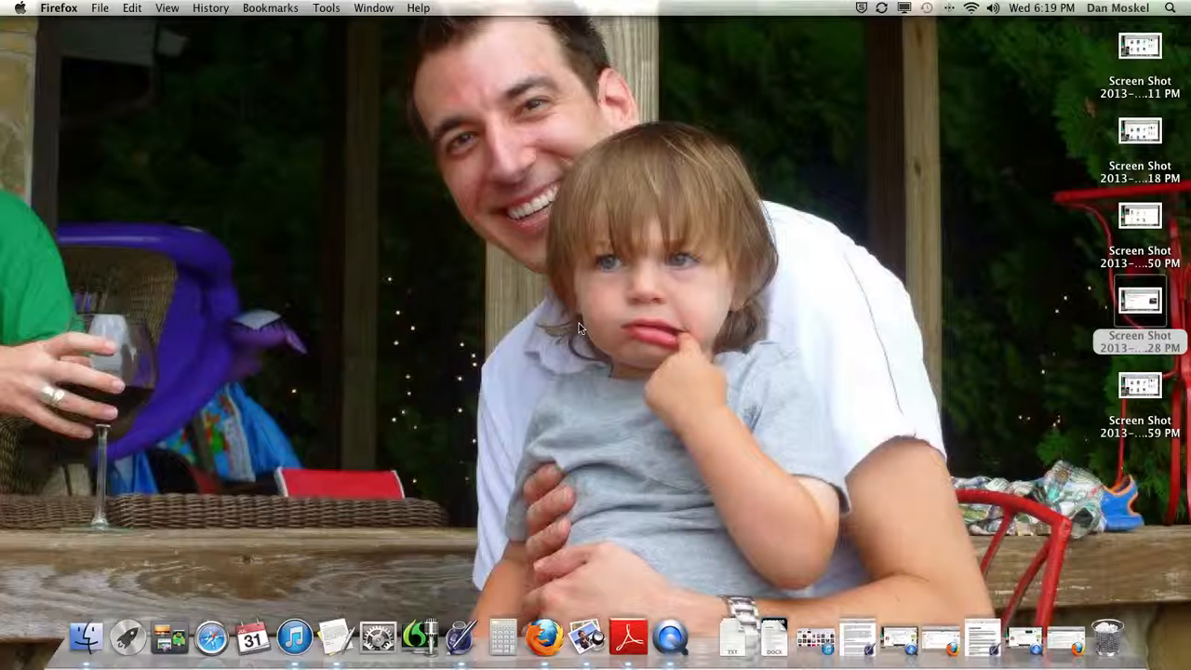
# - Bring up the WordPress draft and the original article in Pages, and highlight the article's title "If You Can't Get Approved"
pyautogui.click(1065, 639)
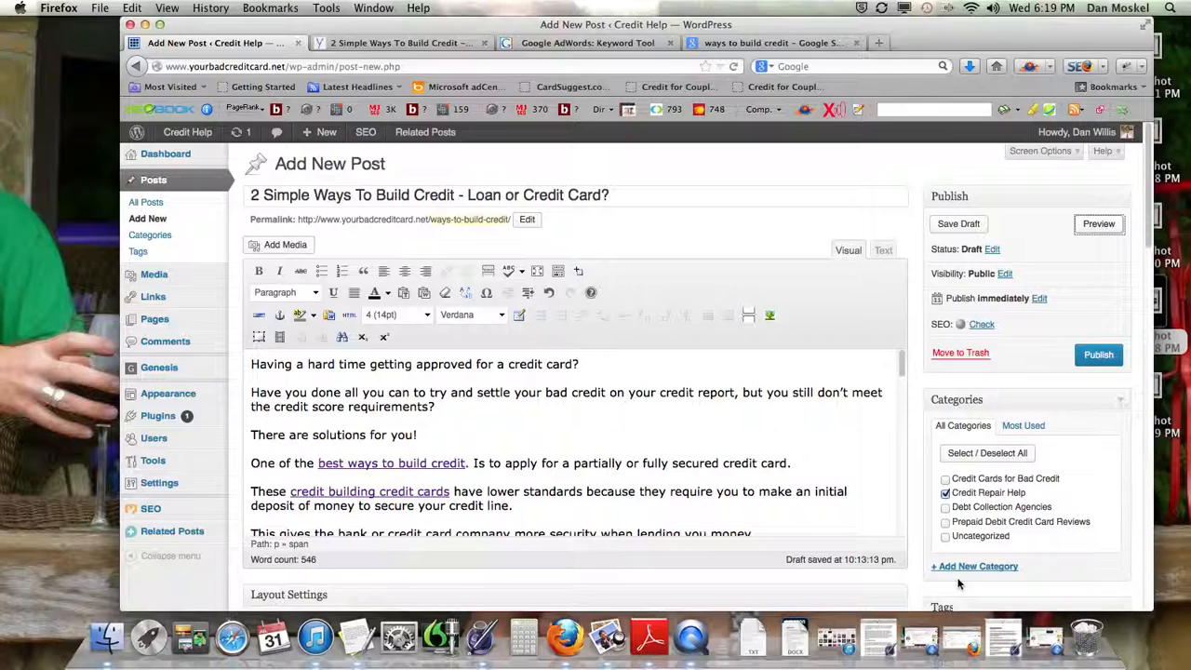
pyautogui.click(1004, 639)
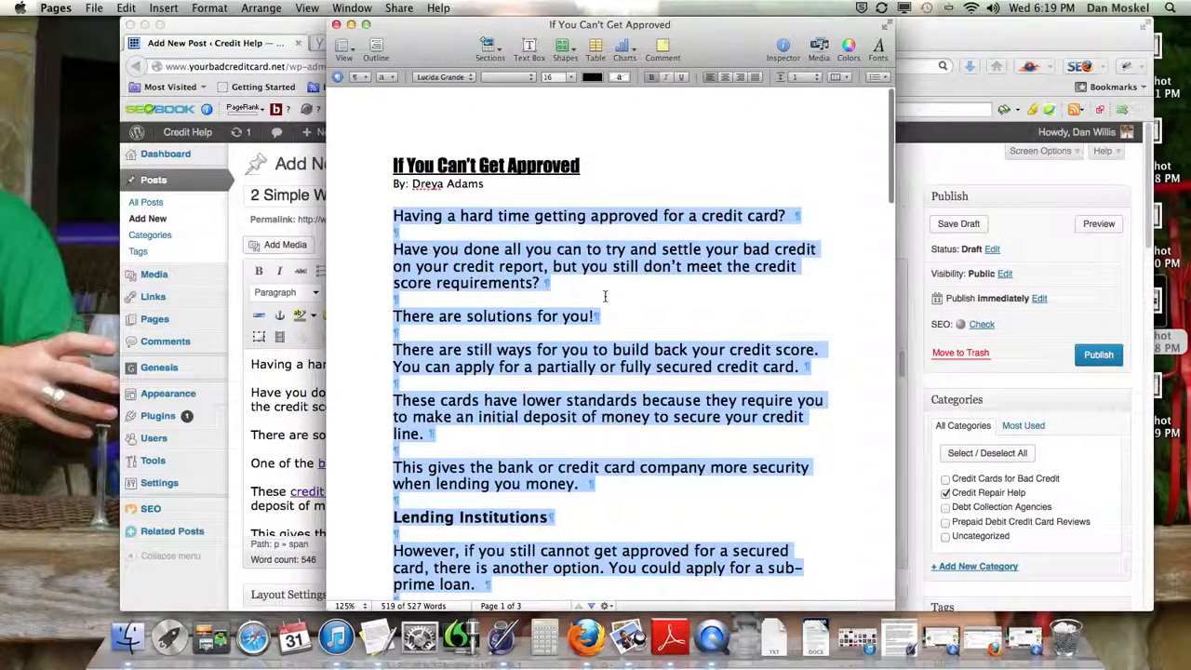
pyautogui.click(351, 25)
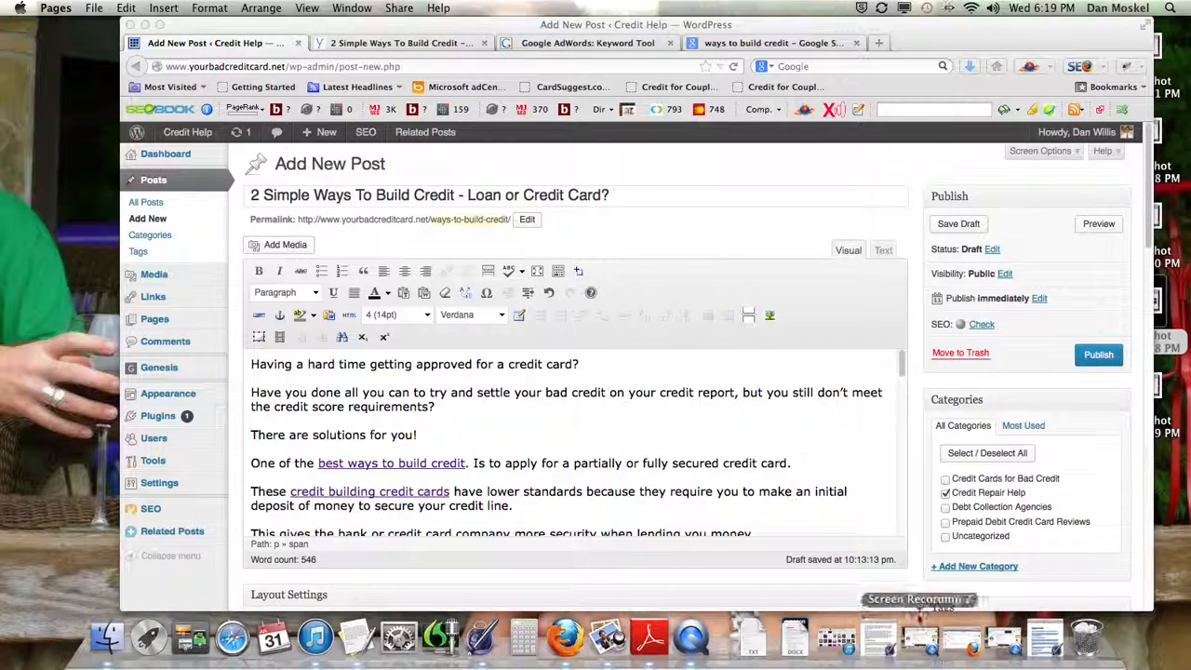
pyautogui.click(1045, 638)
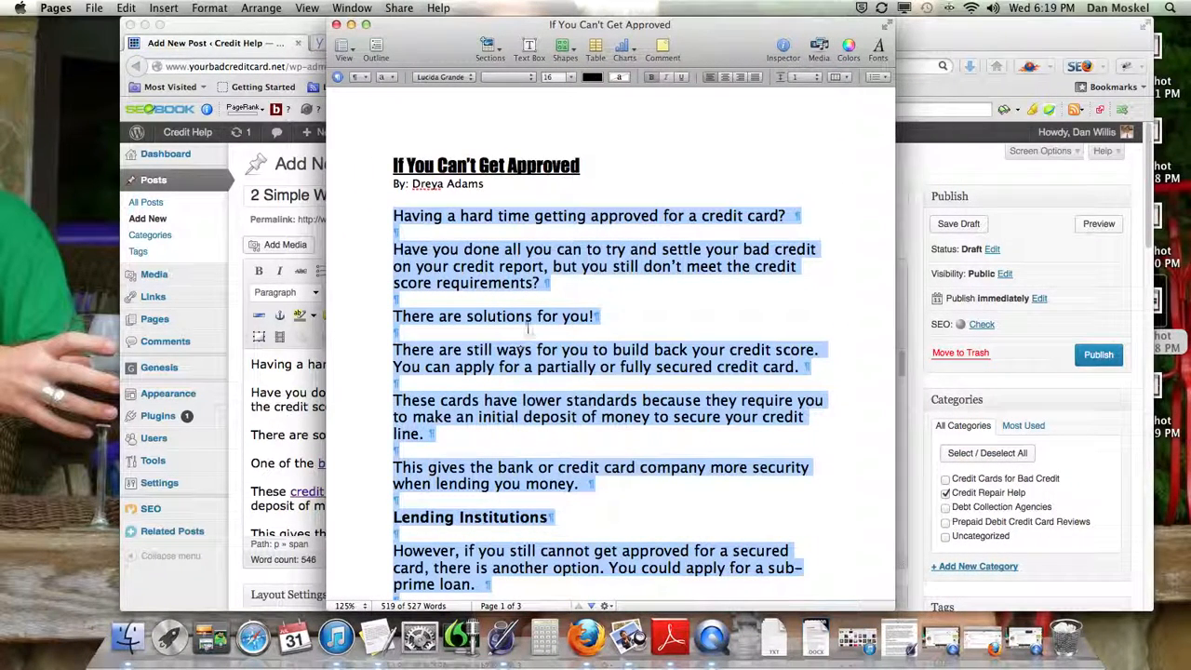
pyautogui.moveTo(389, 160); pyautogui.dragTo(594, 166)
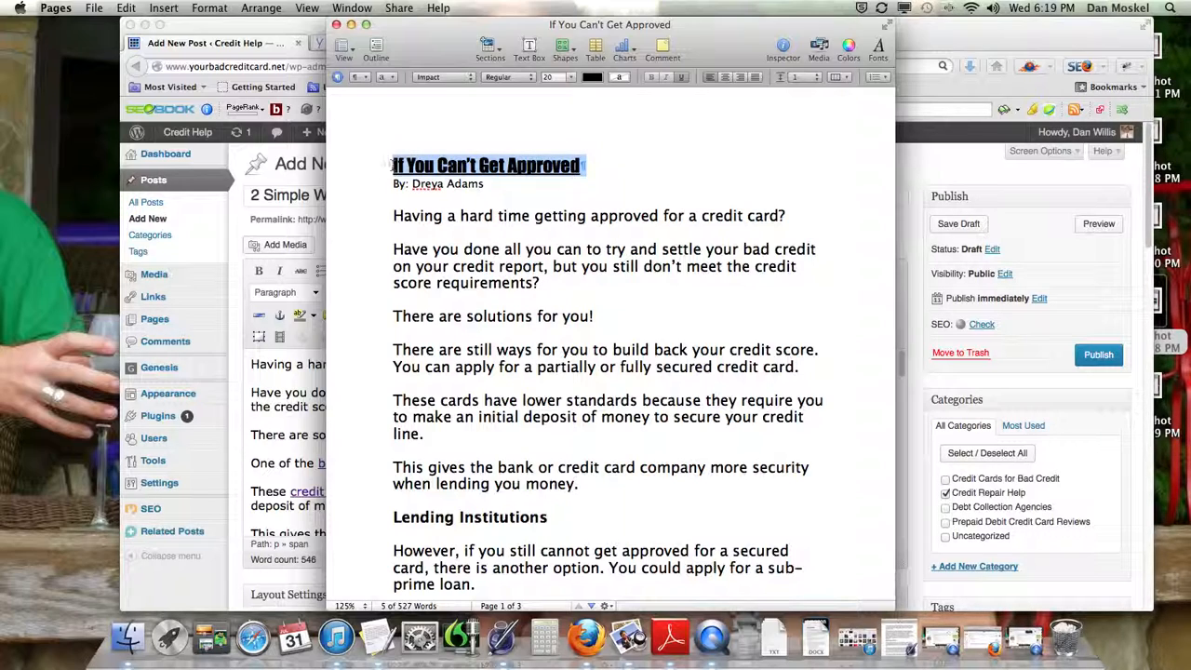
pyautogui.click(351, 24)
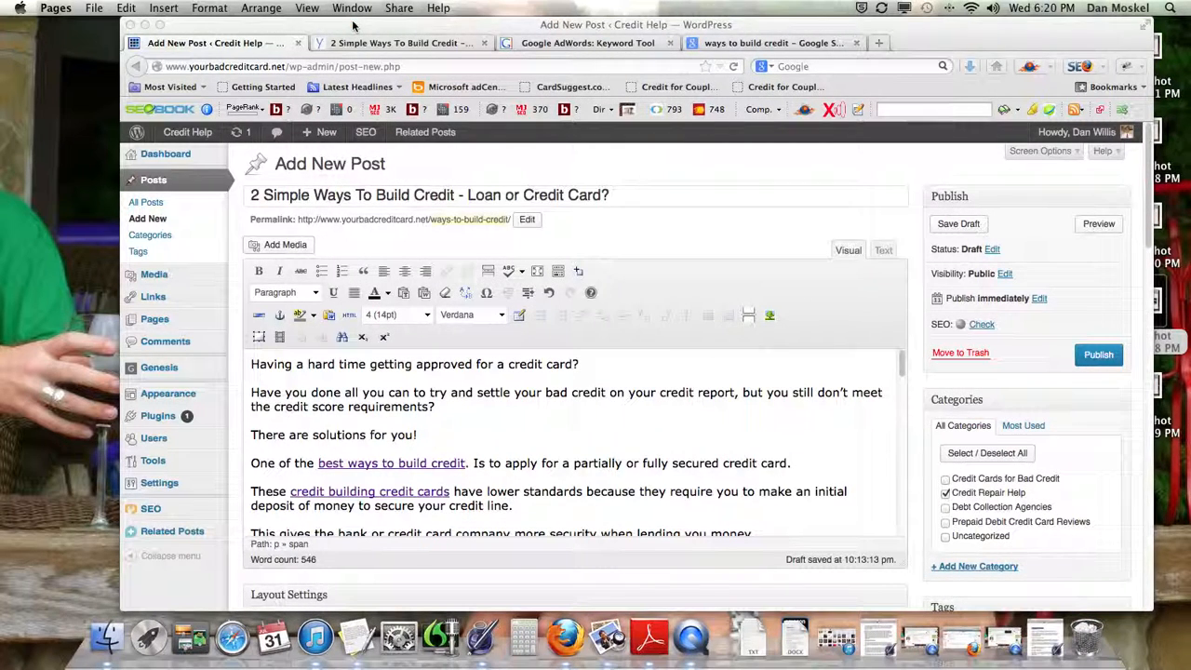
# - Reopen the original article in Pages and highlight "getting approved for a credit card?" in its opening sentence
pyautogui.click(236, 155)
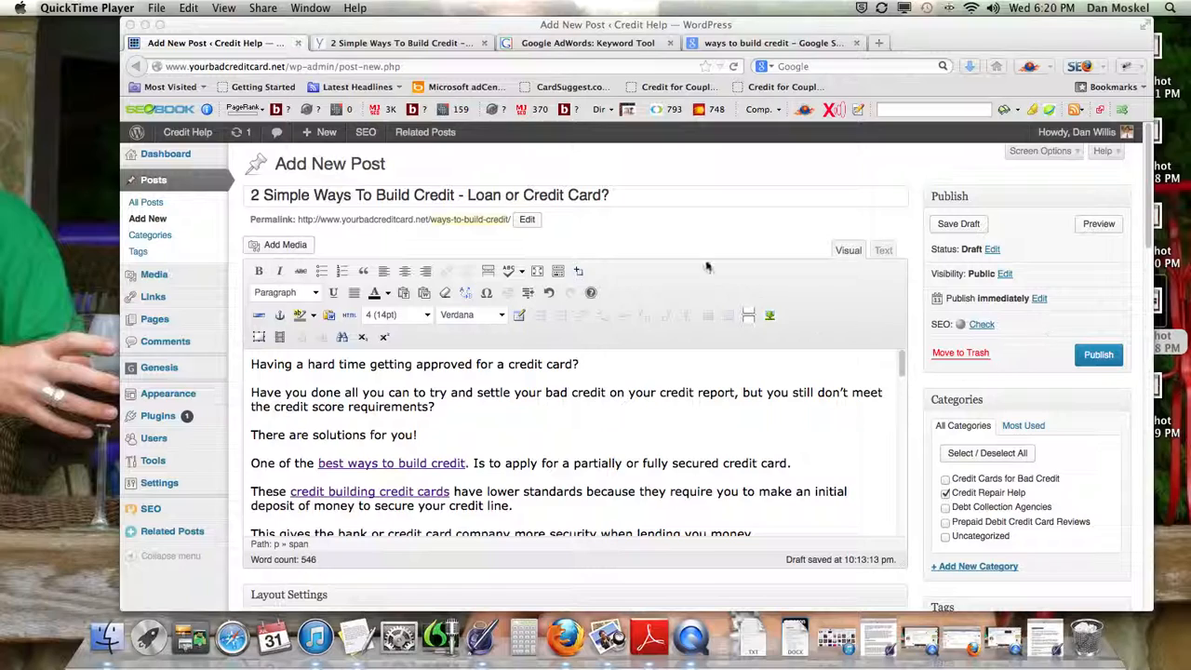
pyautogui.click(1044, 640)
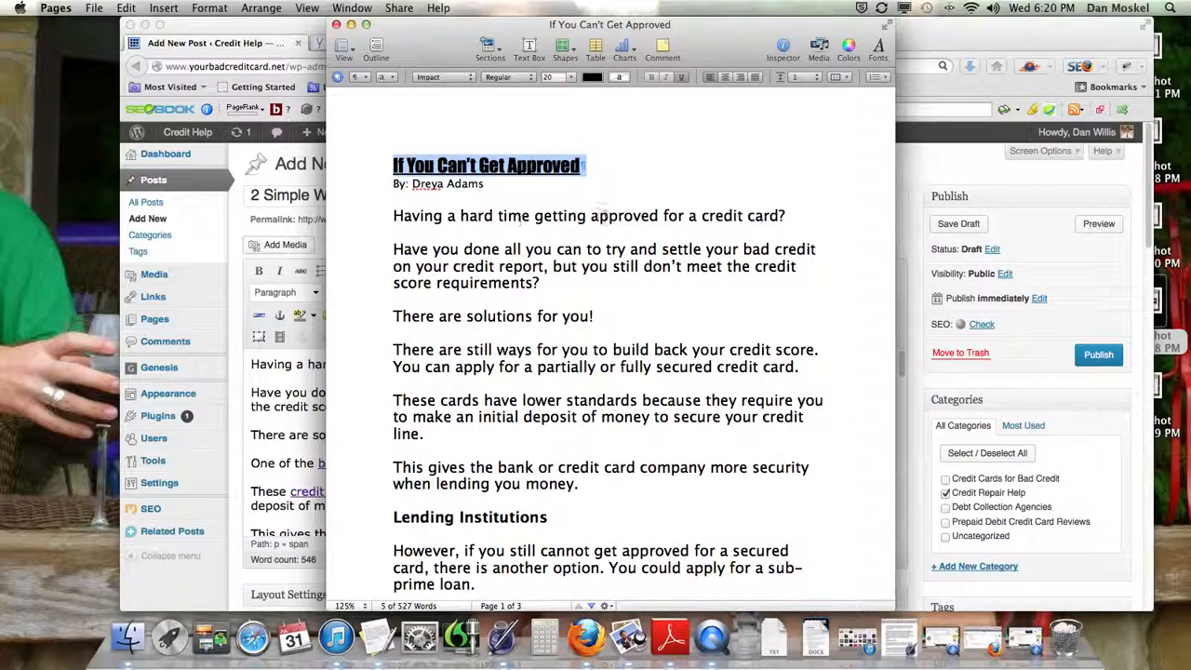
pyautogui.moveTo(538, 214); pyautogui.dragTo(783, 212)
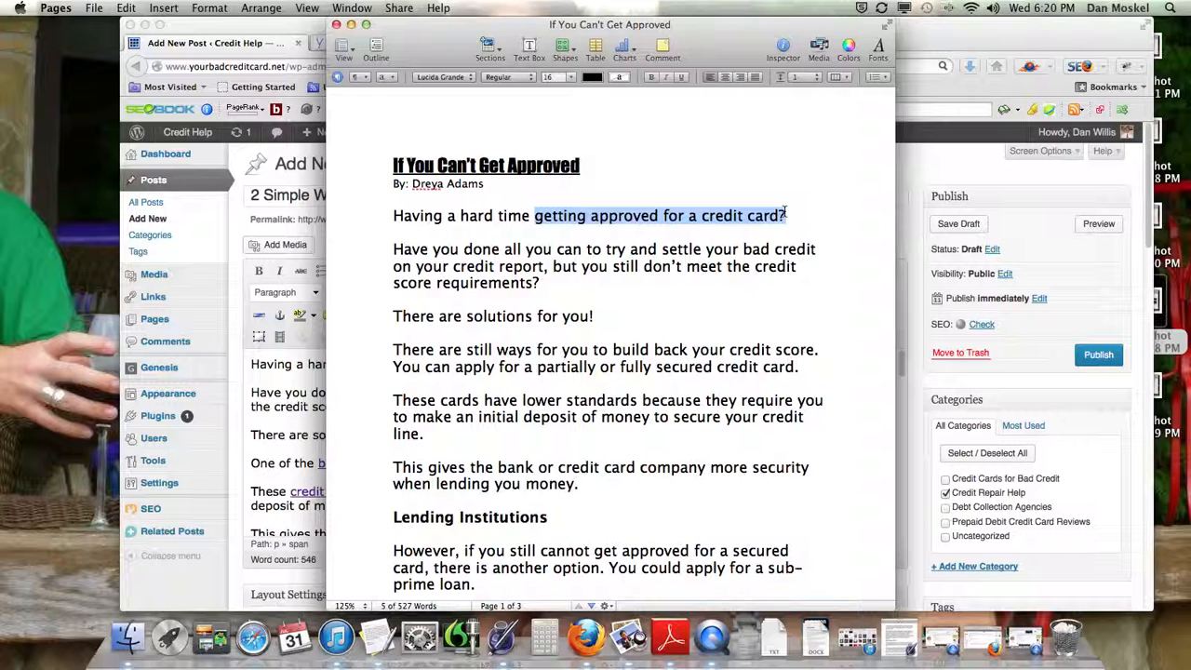
pyautogui.click(351, 25)
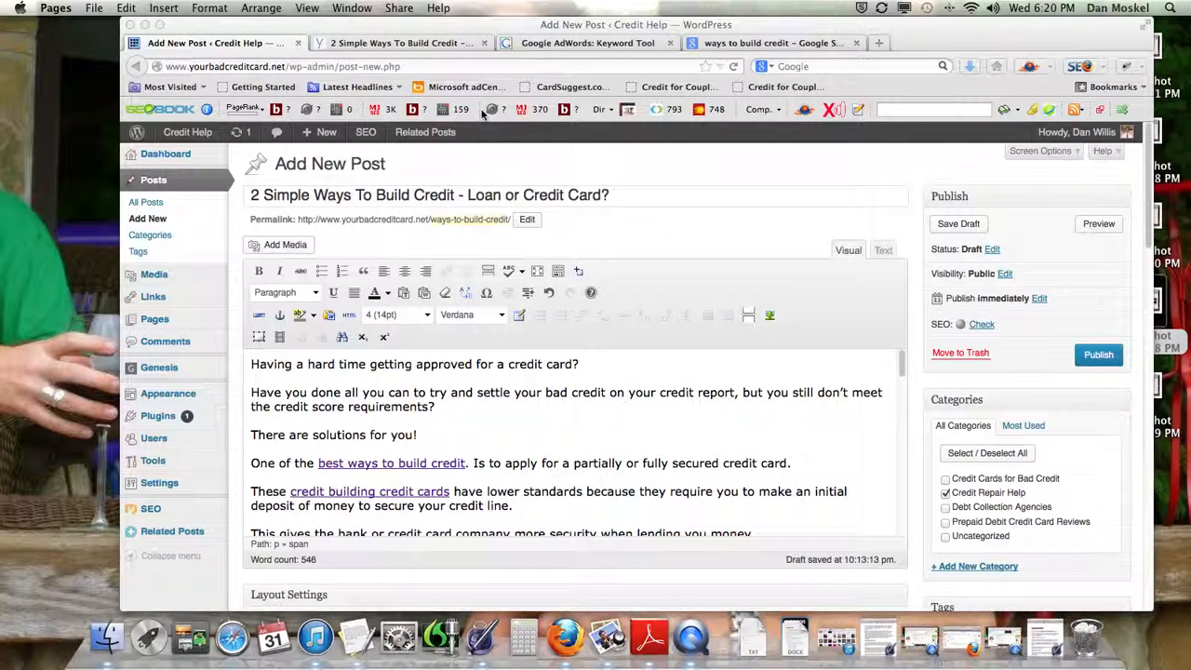
# - Highlight the keyword phrase "Ways To Build Credit" in the title of the WordPress draft in Firefox
pyautogui.scroll(-1, 734, 225)
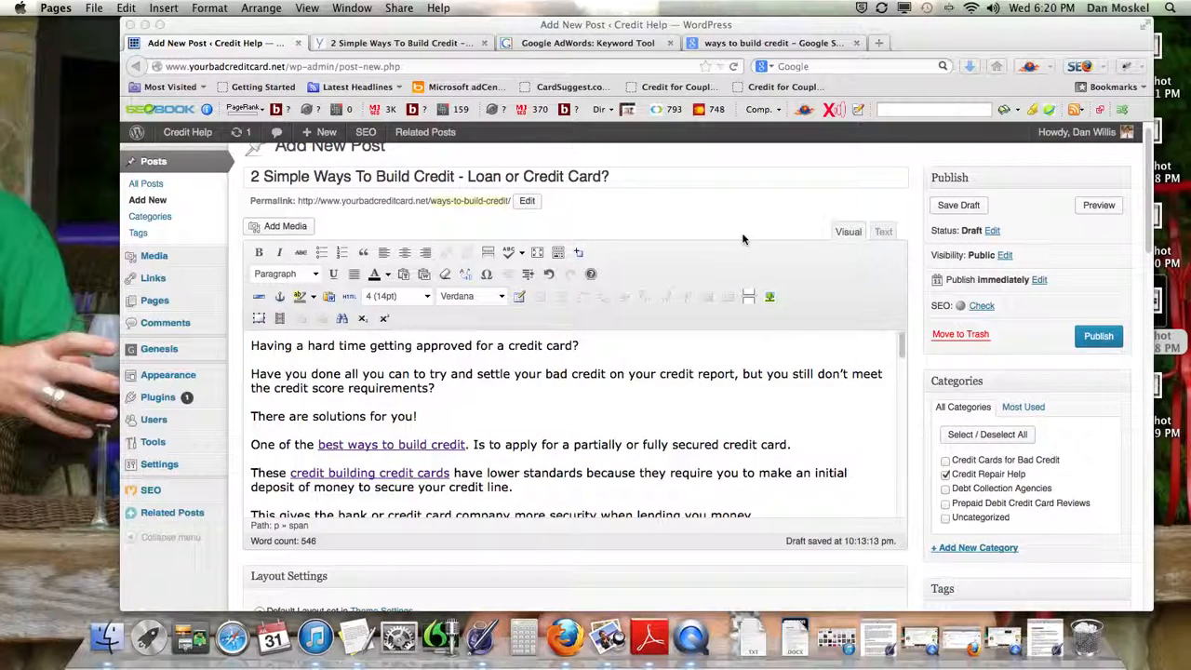
pyautogui.scroll(1, 720, 218)
pyautogui.click(383, 206)
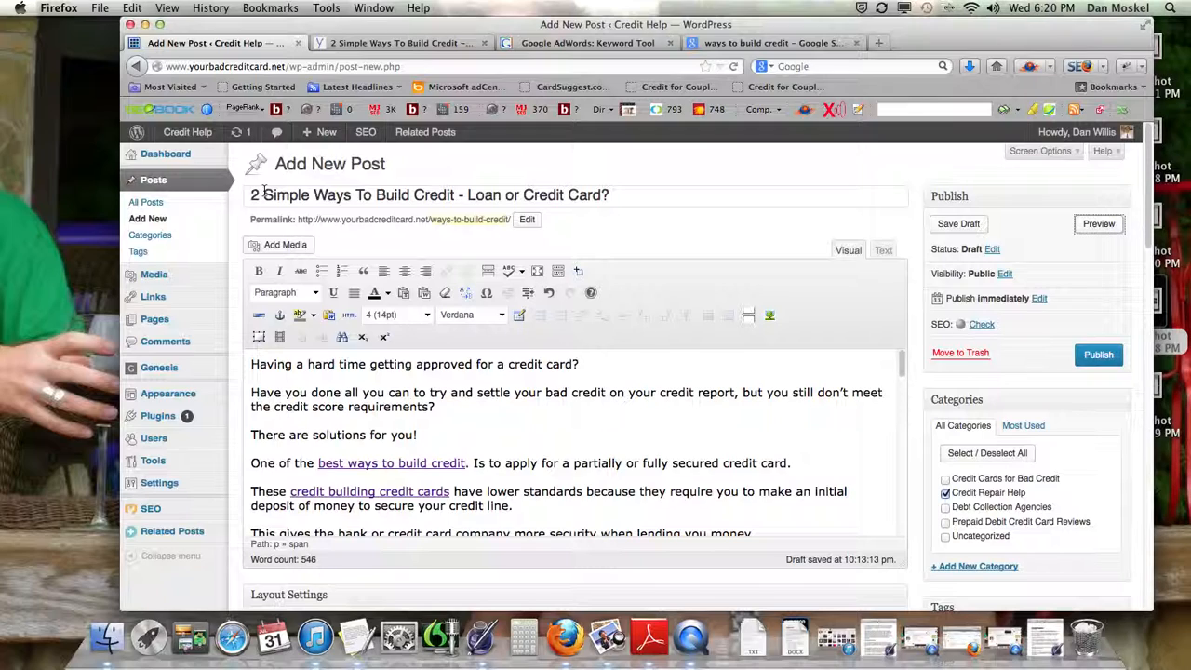
pyautogui.tripleClick(312, 196)
pyautogui.moveTo(314, 196); pyautogui.dragTo(455, 195)
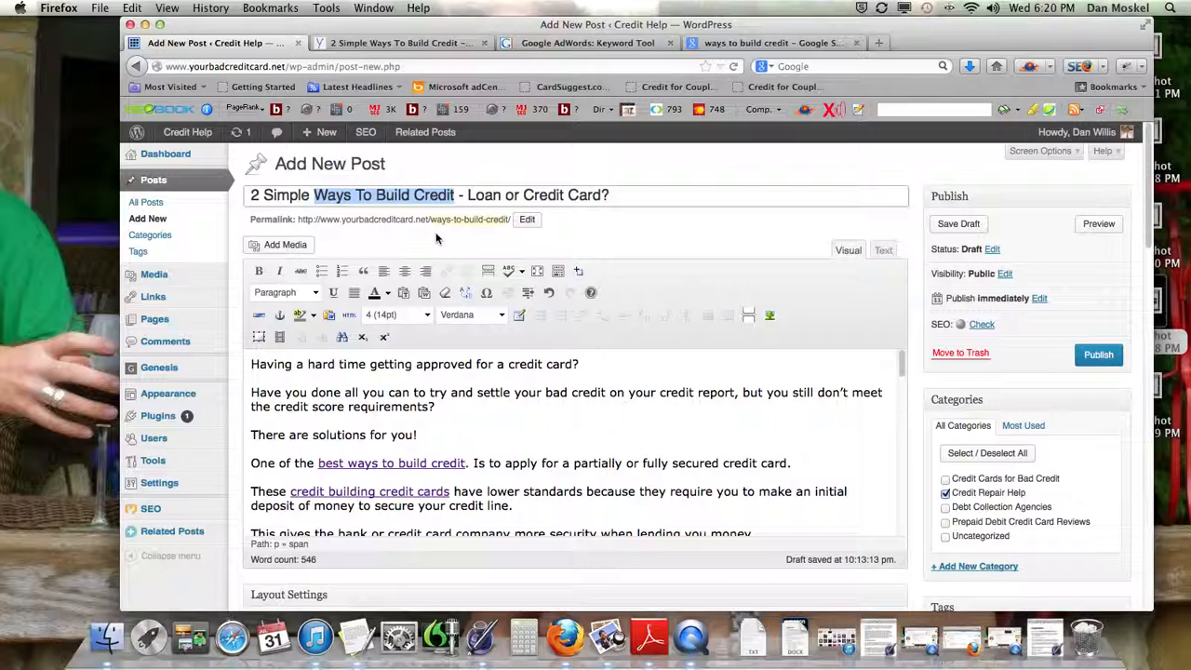
# - Review the linked keyword phrases throughout the post body, from "best ways to build credit" to "rebuild your credit"
pyautogui.scroll(-3, 439, 239)
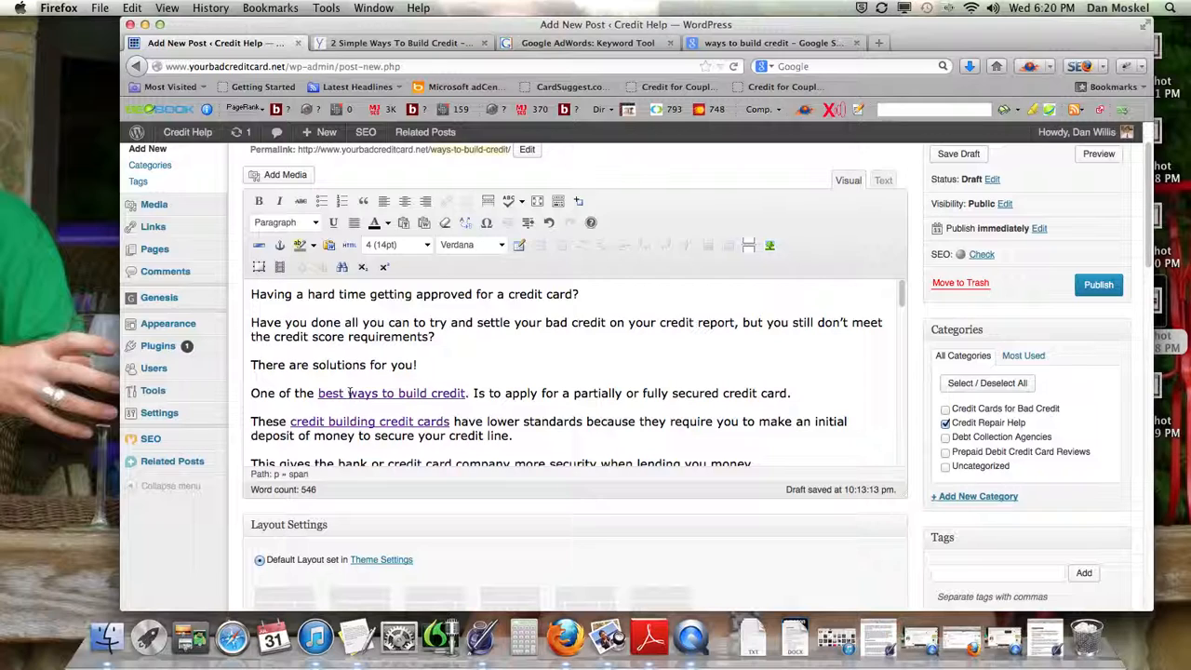
pyautogui.moveTo(318, 392); pyautogui.dragTo(466, 393)
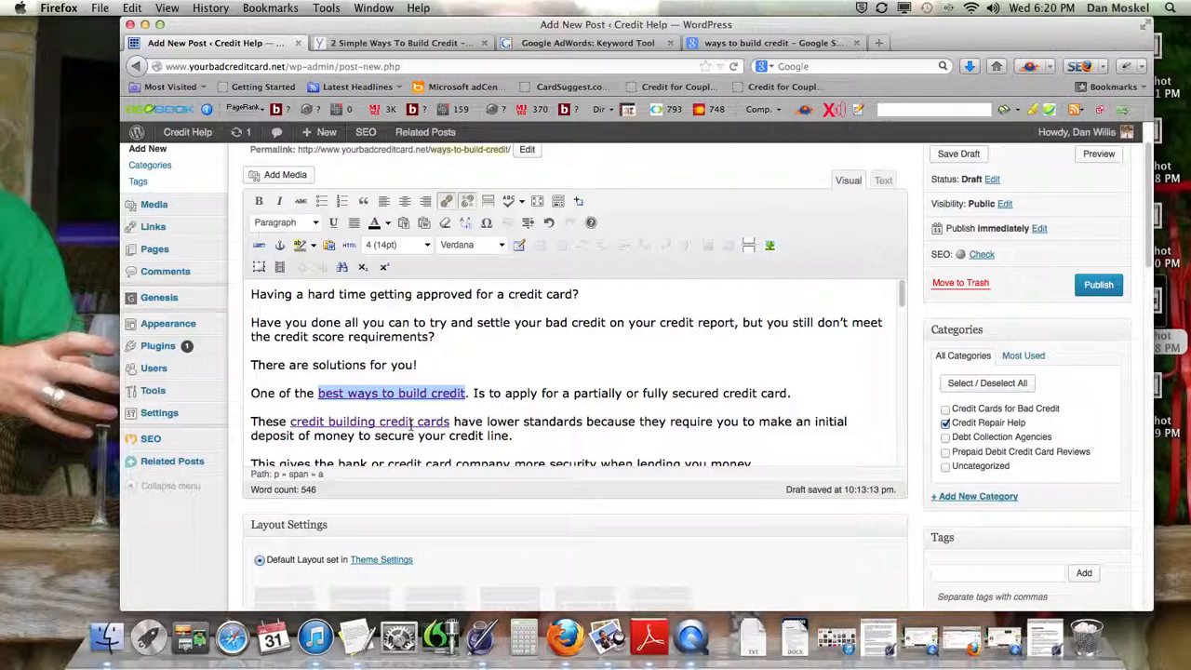
pyautogui.scroll(-3, 412, 425)
pyautogui.moveTo(532, 376); pyautogui.dragTo(740, 378)
pyautogui.scroll(-1, 709, 390)
pyautogui.scroll(-10, 709, 390)
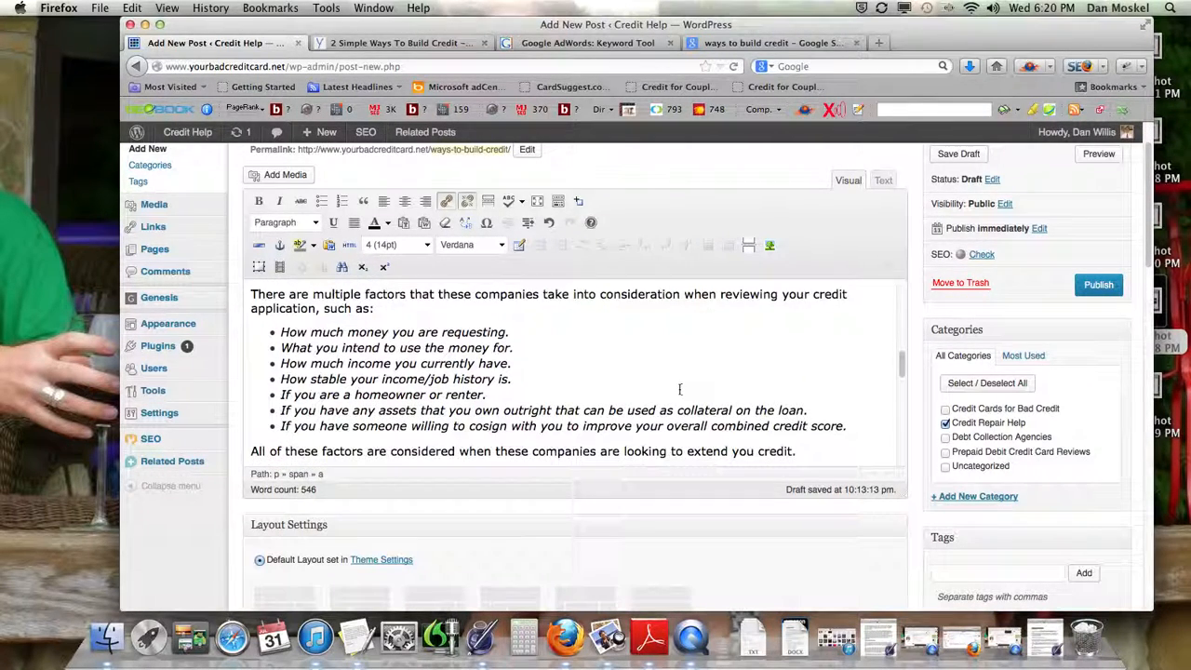
pyautogui.scroll(-6, 579, 412)
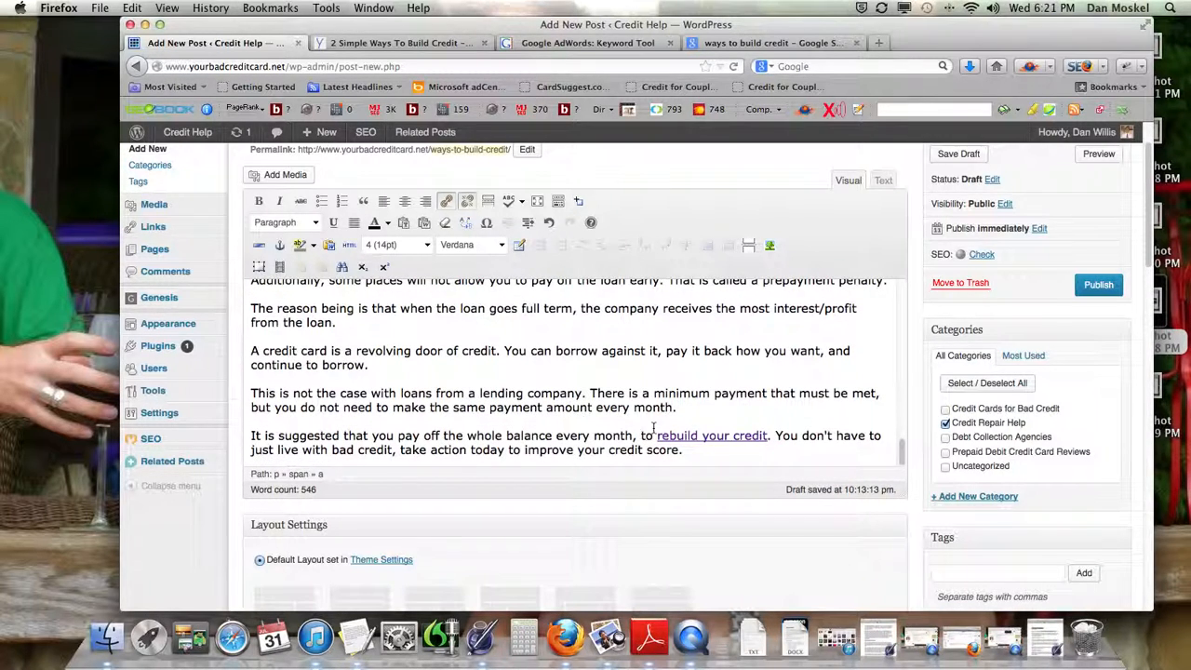
# - Review the entered search terms, the exact match setting and the monthly searches in the Google AdWords Keyword Tool
pyautogui.click(618, 45)
pyautogui.scroll(3, 521, 191)
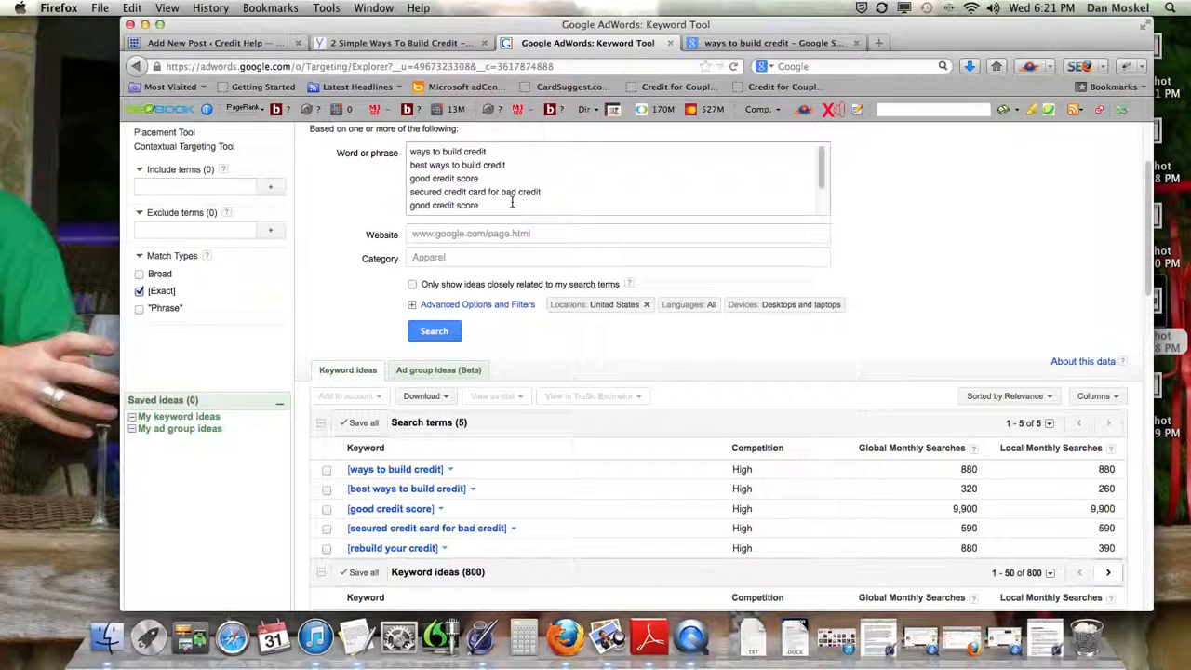
pyautogui.scroll(3, 858, 282)
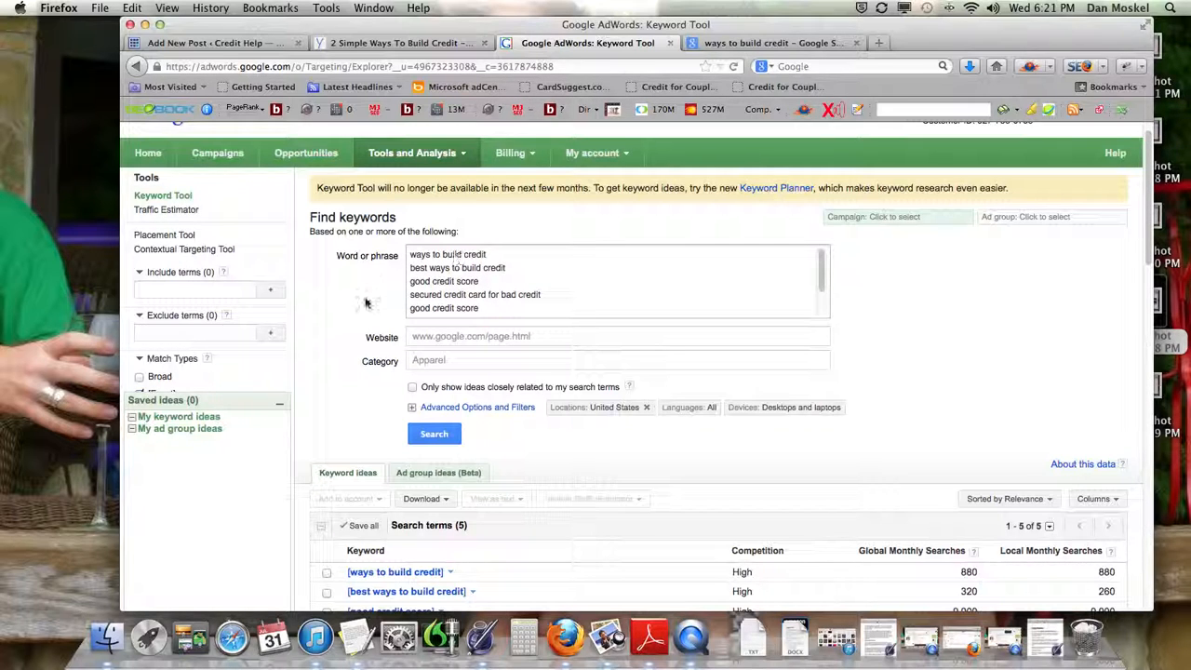
pyautogui.scroll(-5, 365, 307)
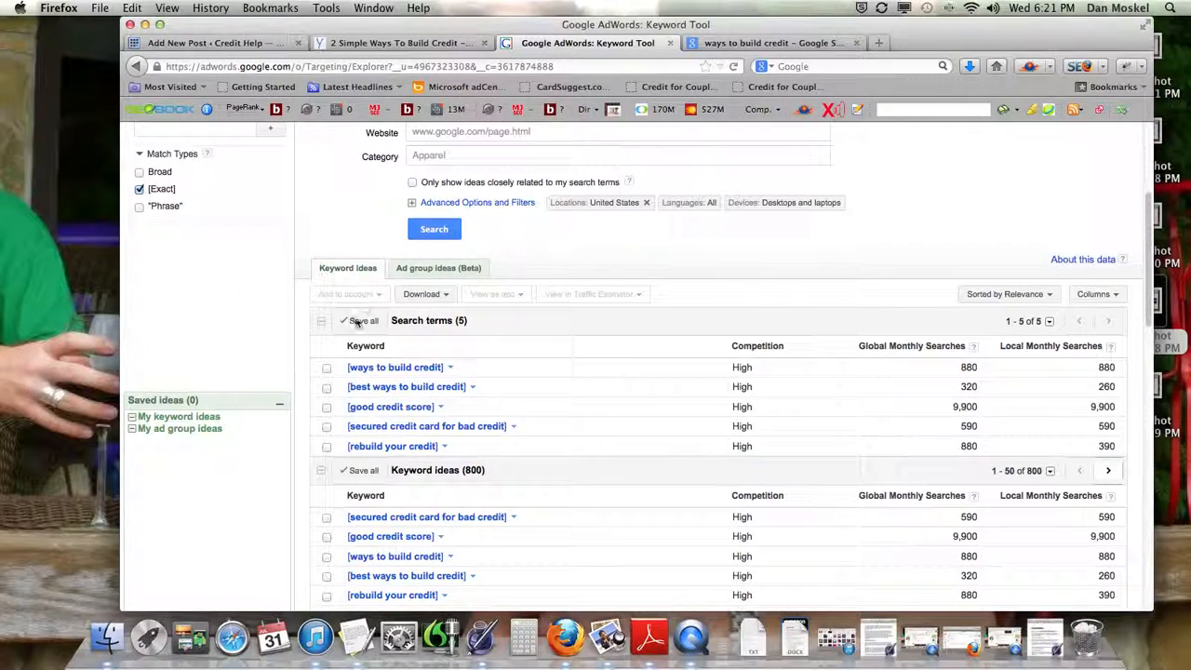
pyautogui.scroll(2, 652, 296)
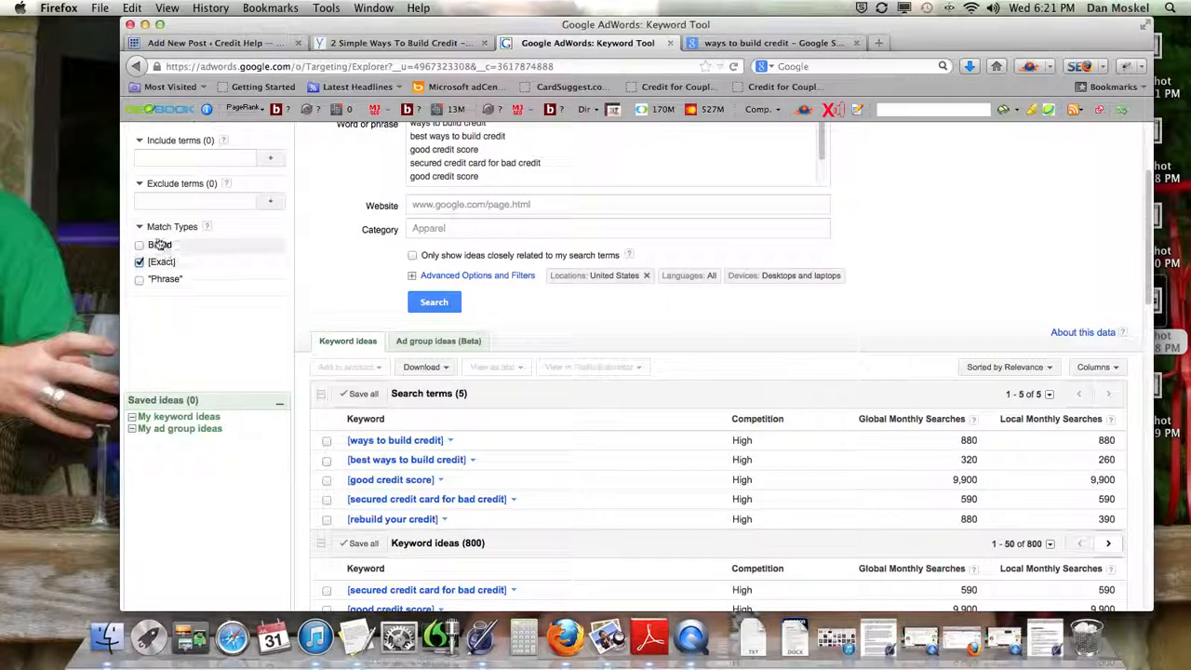
# - Open Google searches for "ways to build credit" and "rebuild your credit" from the Keyword Tool's search terms, and return to the tool
pyautogui.click(405, 443)
pyautogui.click(456, 466)
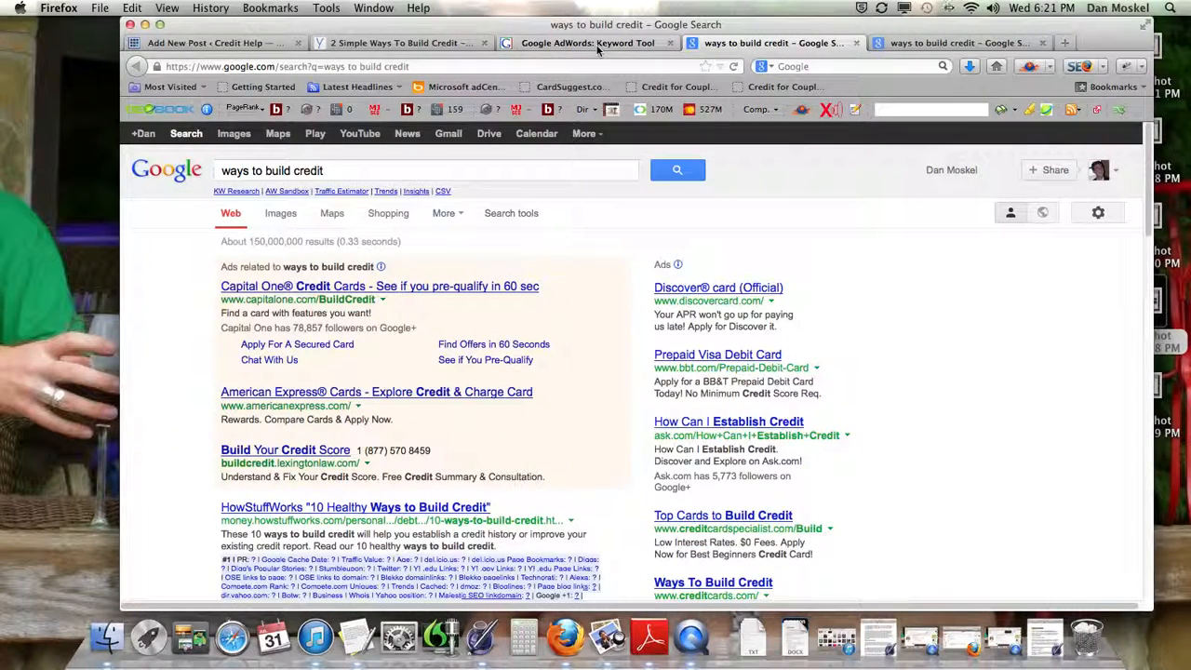
pyautogui.click(582, 39)
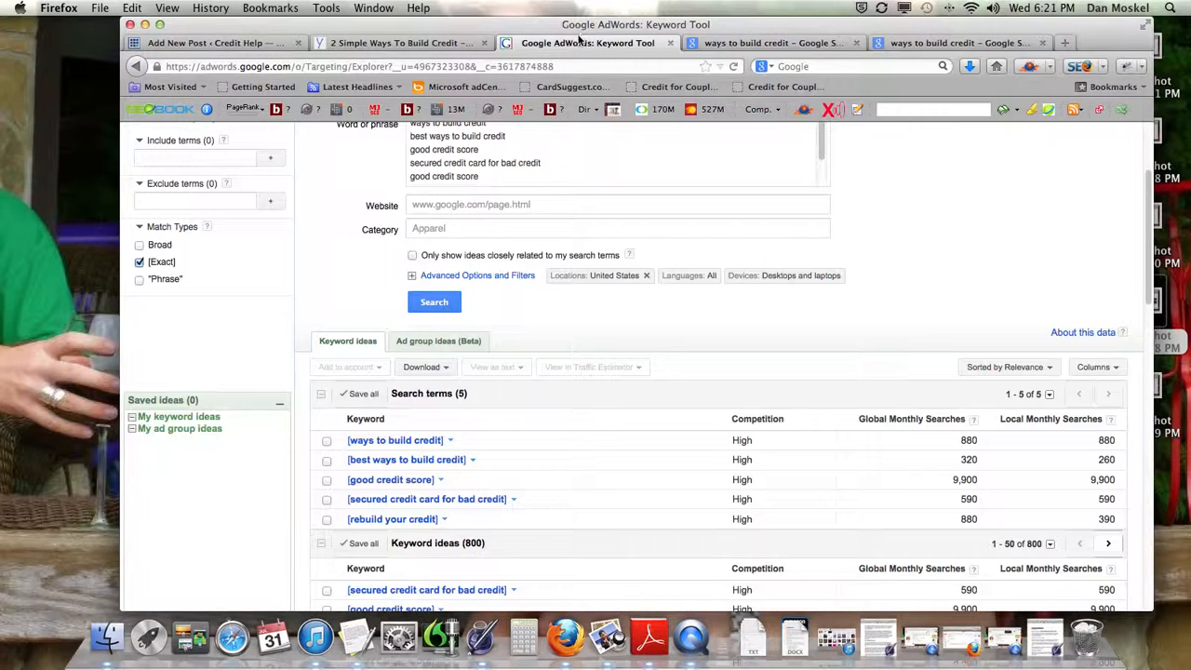
pyautogui.click(414, 523)
pyautogui.click(392, 416)
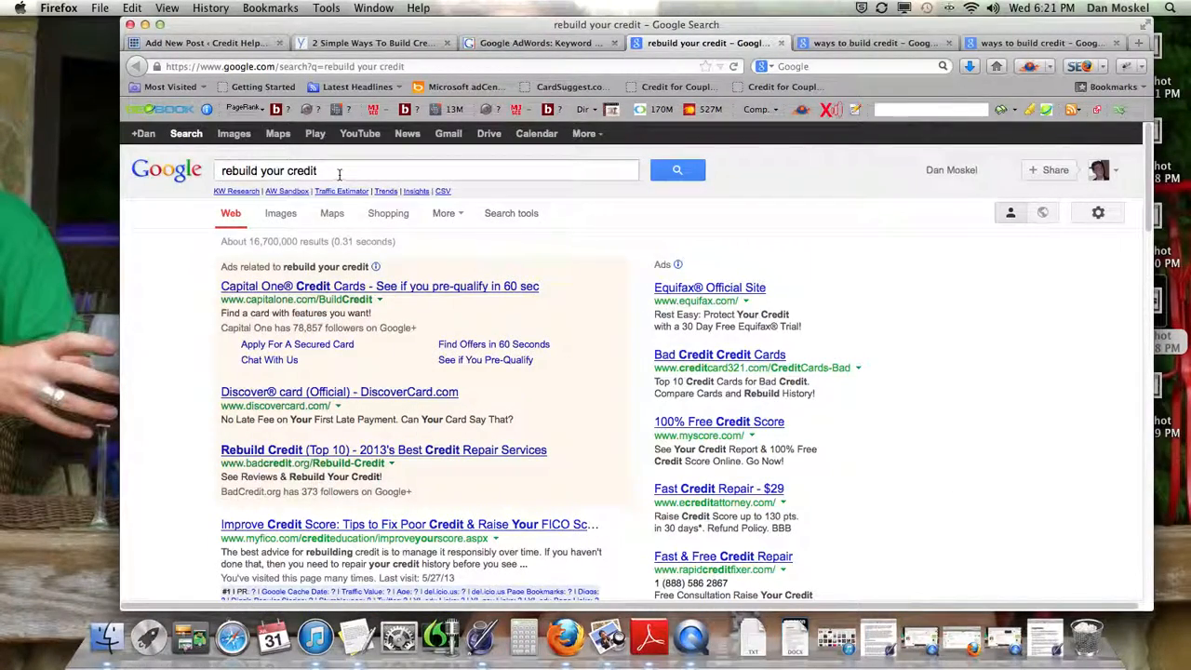
pyautogui.click(540, 43)
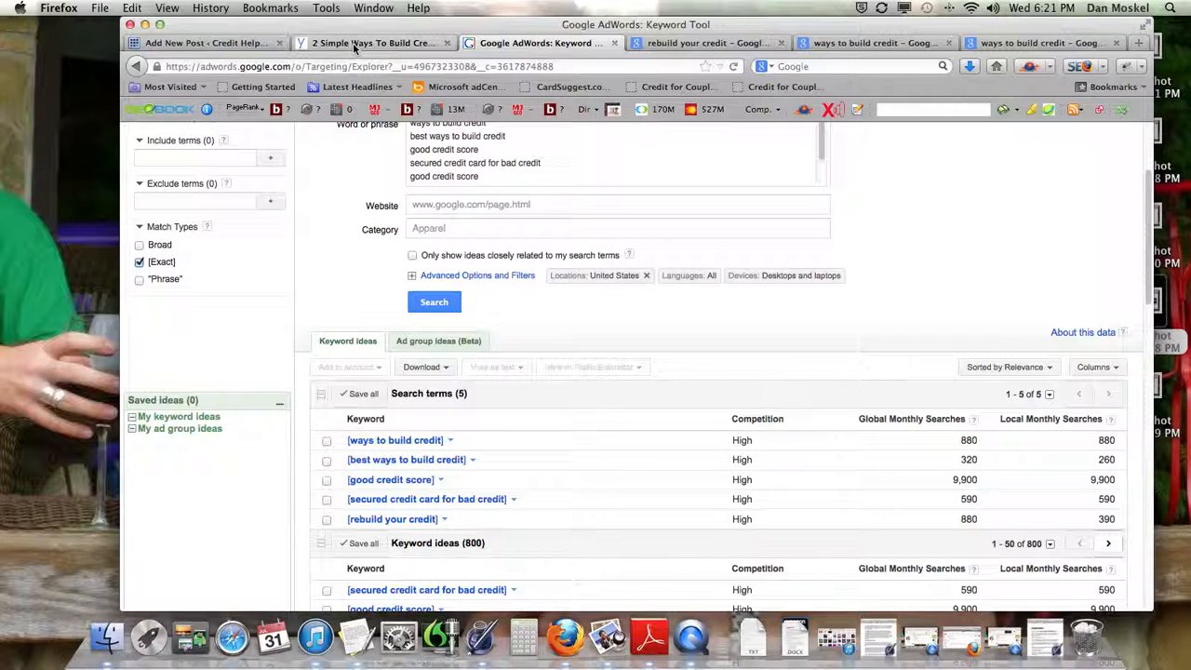
# - Open the preview of the "2 Simple Ways To Build Credit" post and review its title and in-text links
pyautogui.click(207, 43)
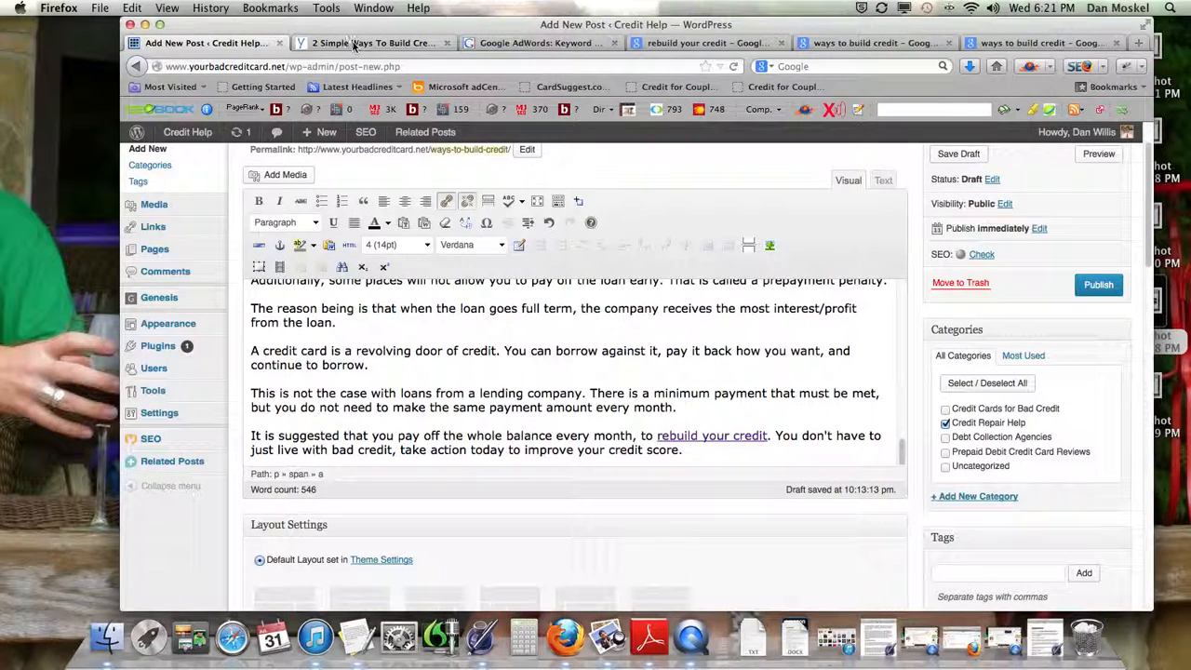
pyautogui.click(363, 43)
pyautogui.scroll(15, 475, 306)
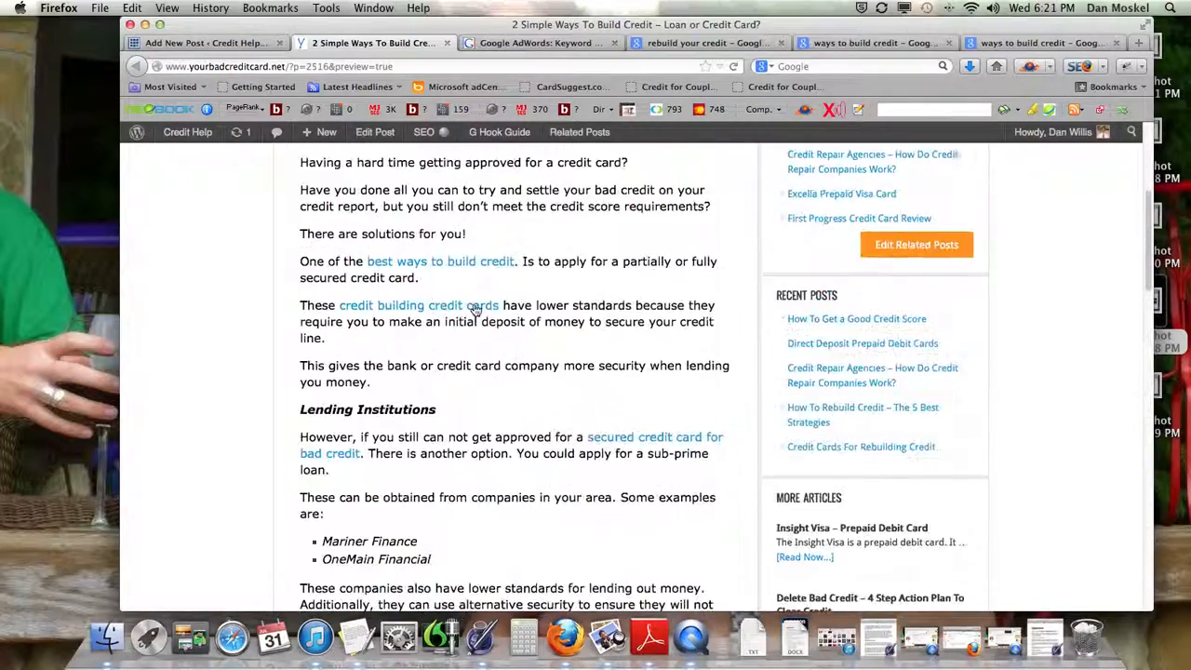
pyautogui.scroll(3, 474, 303)
pyautogui.scroll(-2, 471, 307)
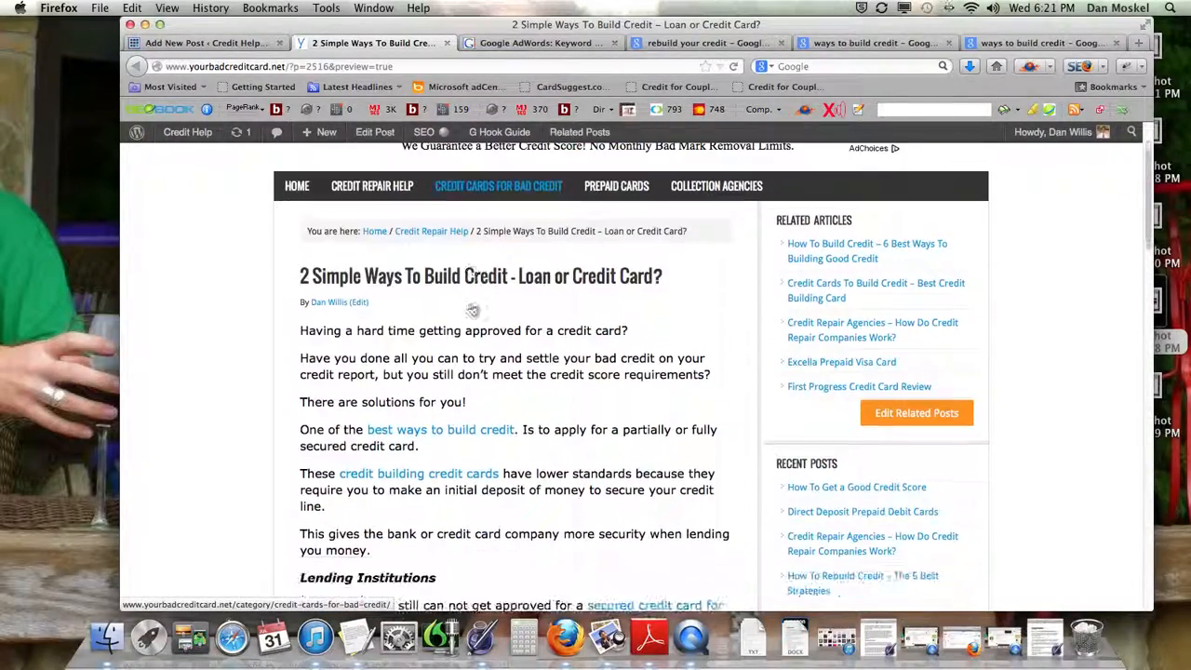
pyautogui.scroll(-2, 471, 307)
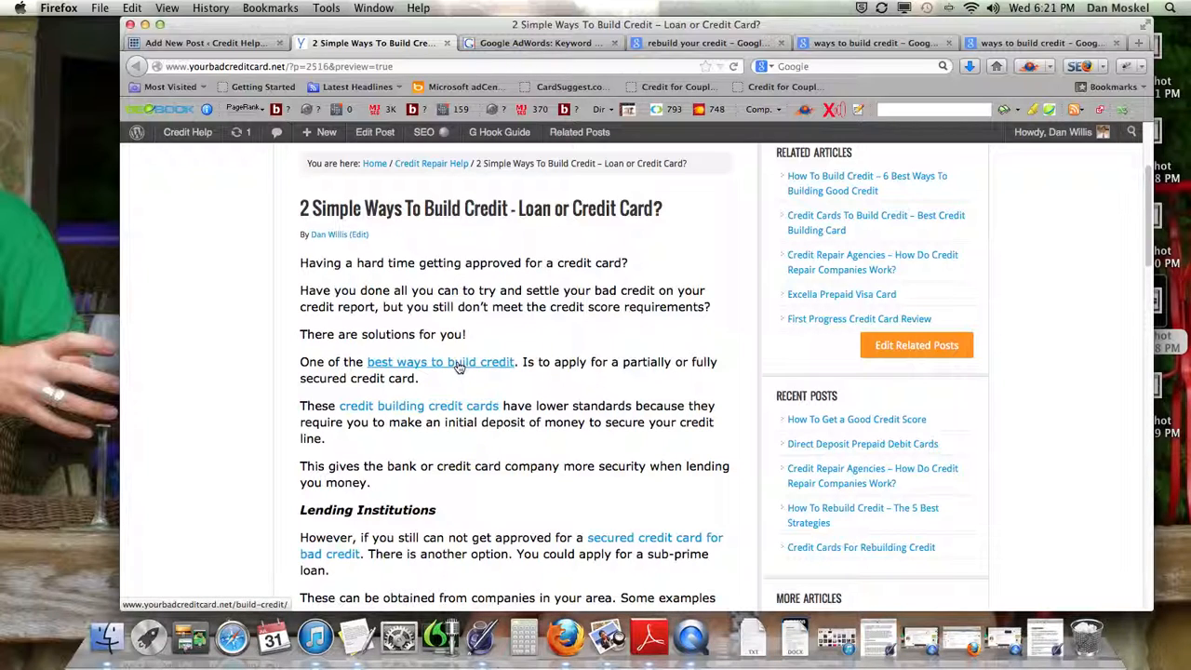
# - Follow the preview's "best ways to build credit" and "credit building credit cards" links to their articles, returning to the preview after each
pyautogui.click(544, 44)
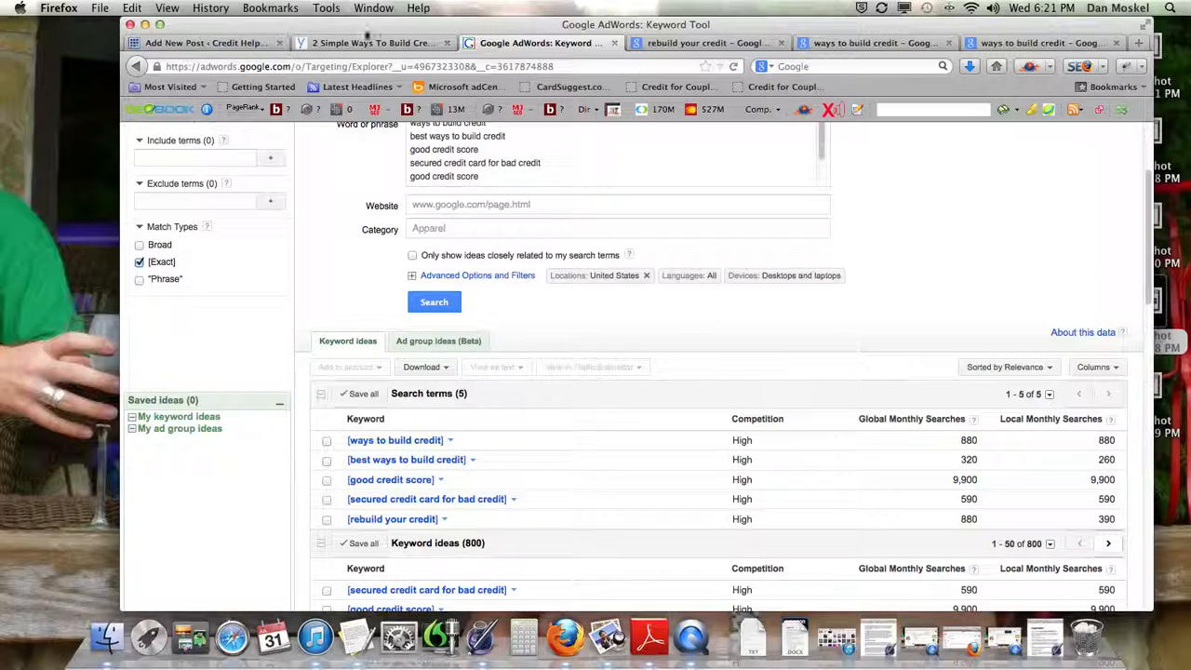
pyautogui.click(370, 42)
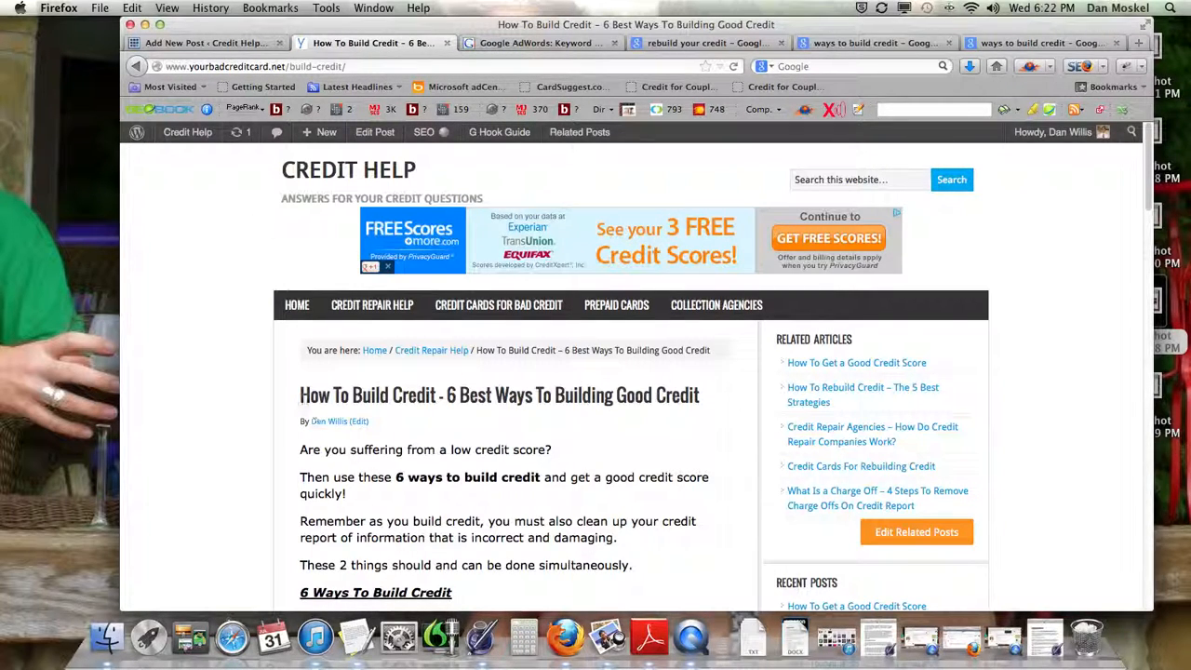
pyautogui.moveTo(297, 399); pyautogui.dragTo(445, 404)
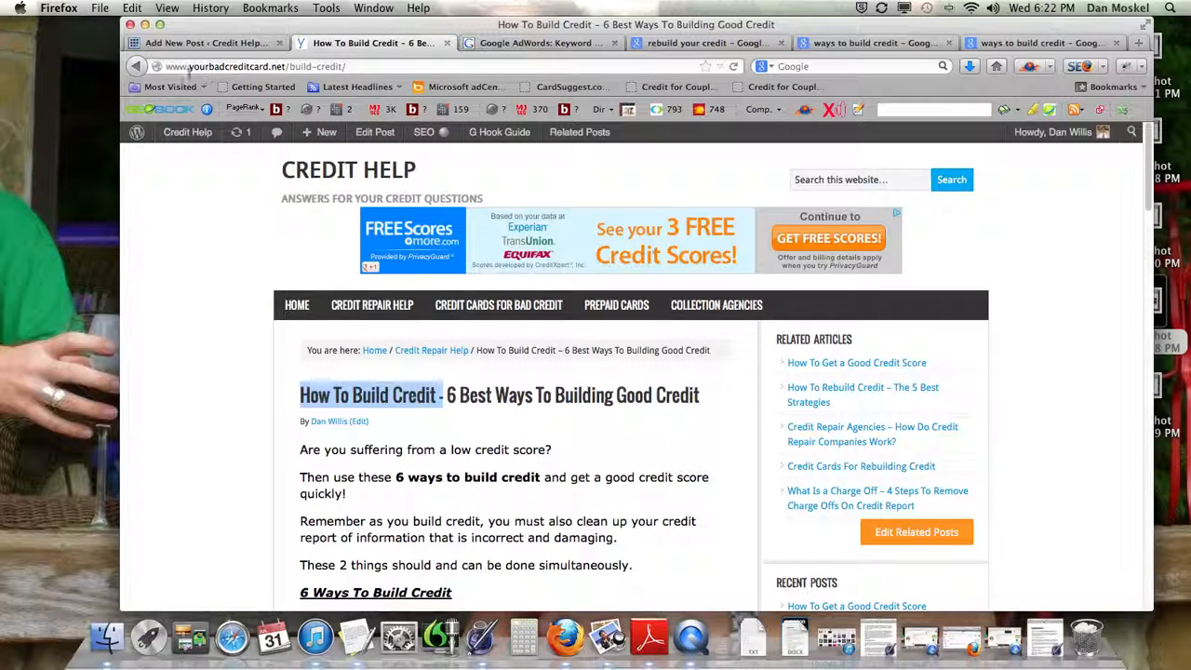
pyautogui.click(136, 67)
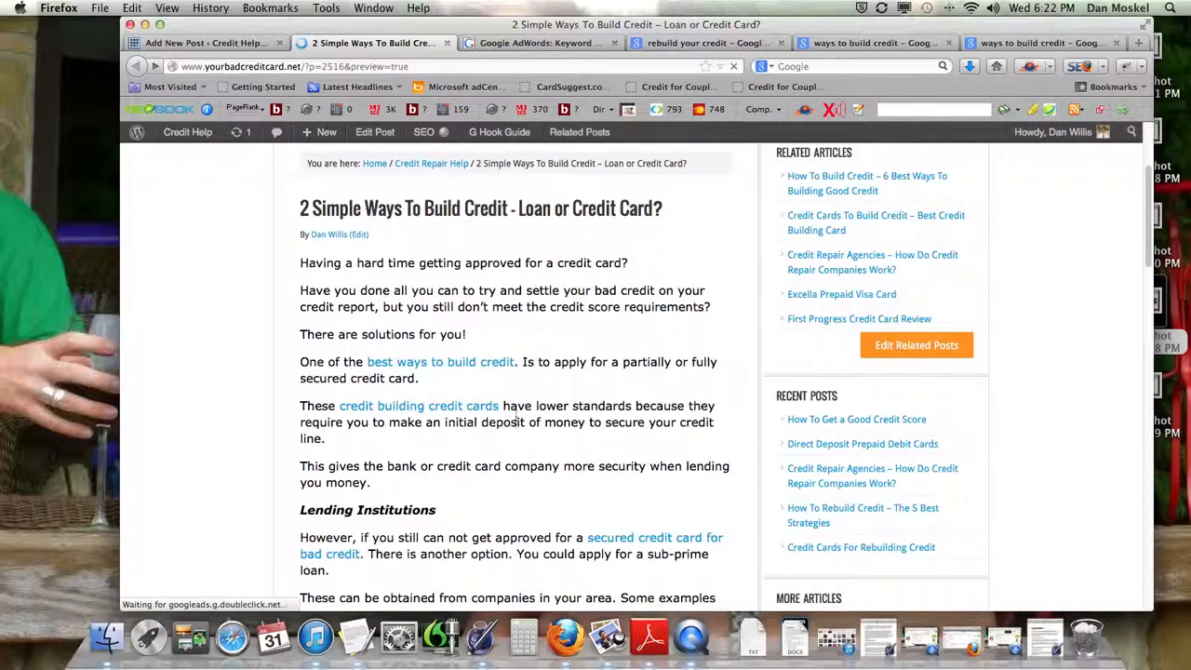
pyautogui.click(435, 414)
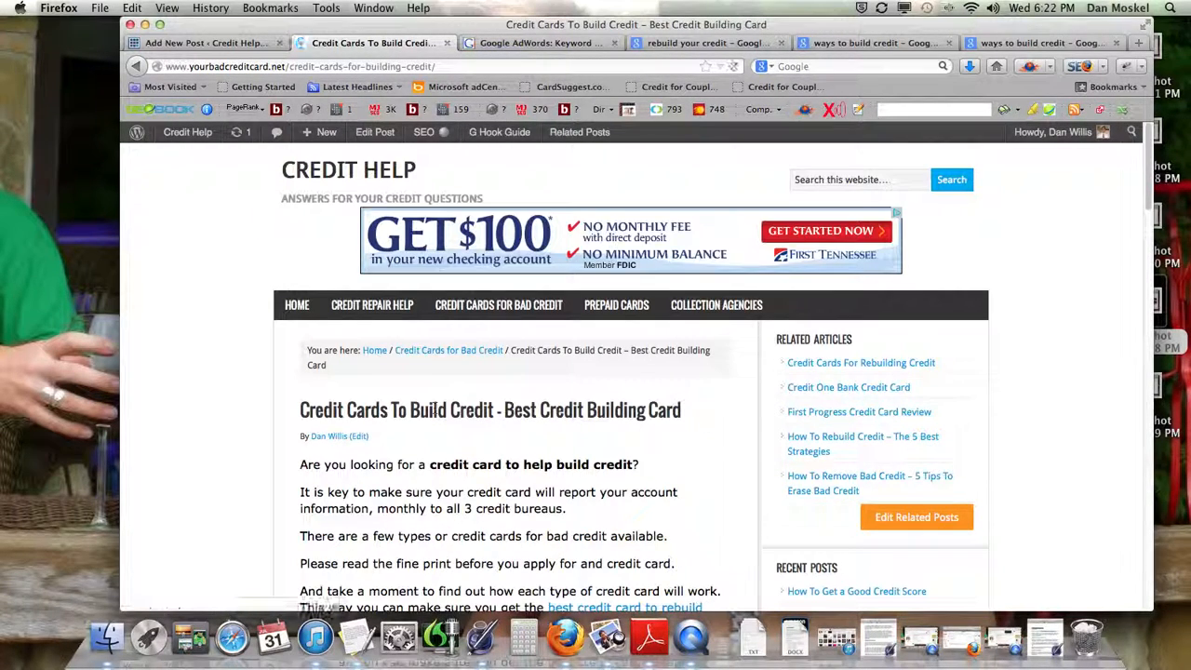
pyautogui.click(136, 67)
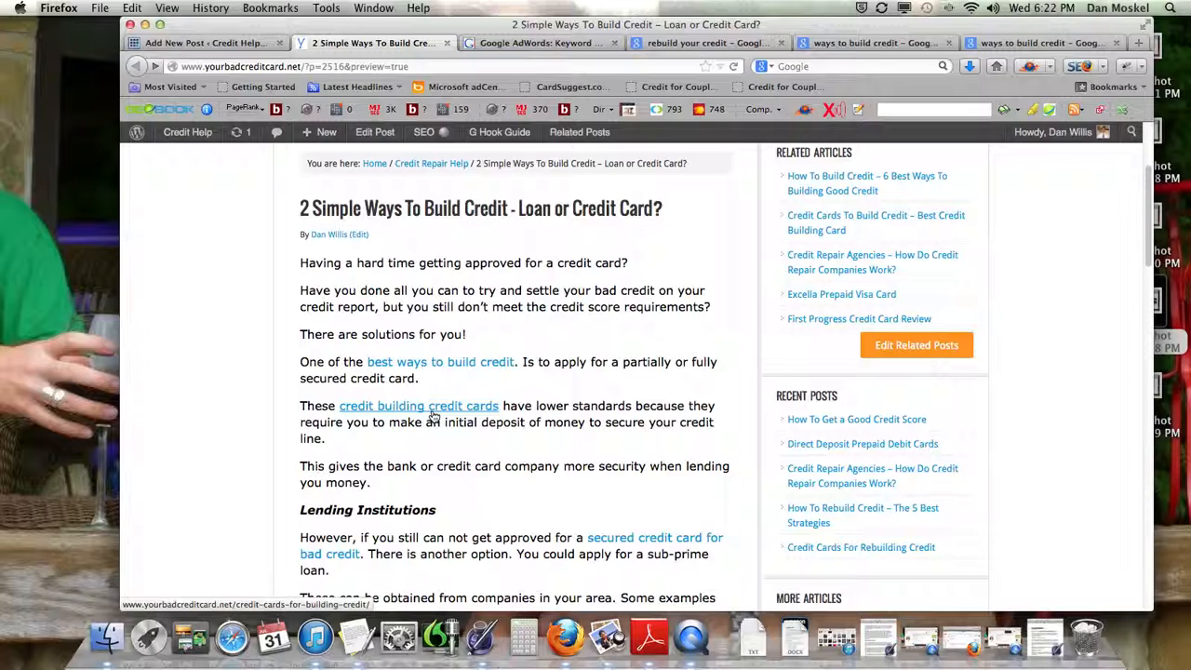
# - Follow the preview's "credit building credit cards" and "secured credit card for bad credit" links, returning to the preview after each
pyautogui.click(433, 416)
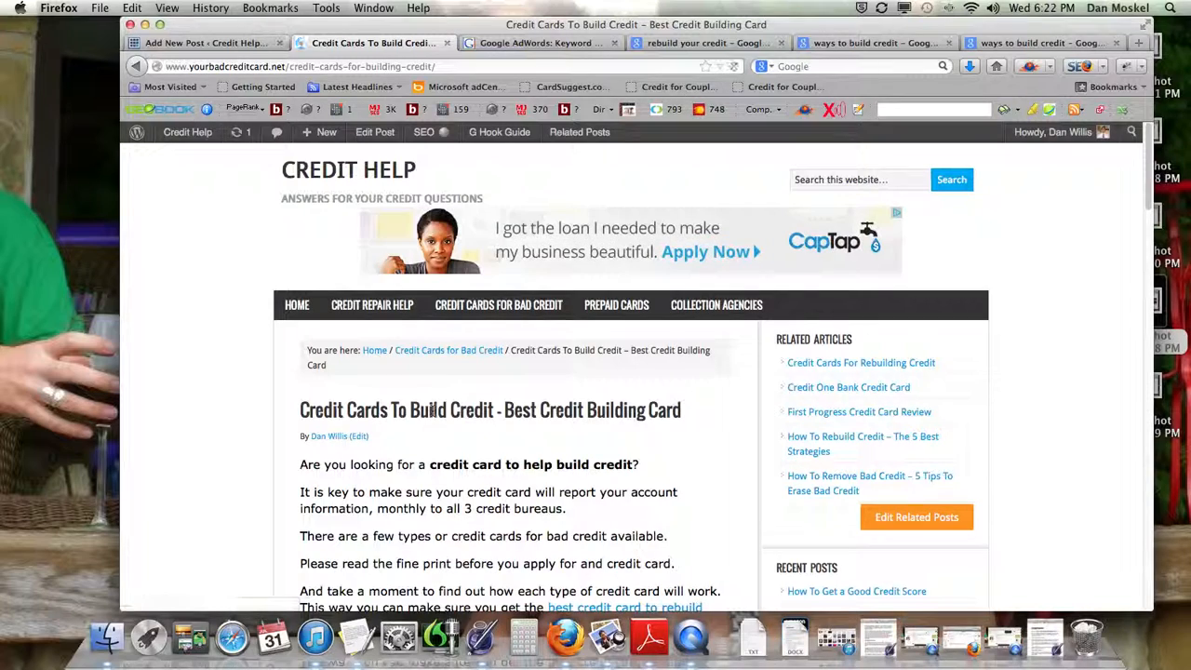
pyautogui.moveTo(300, 410); pyautogui.dragTo(493, 407)
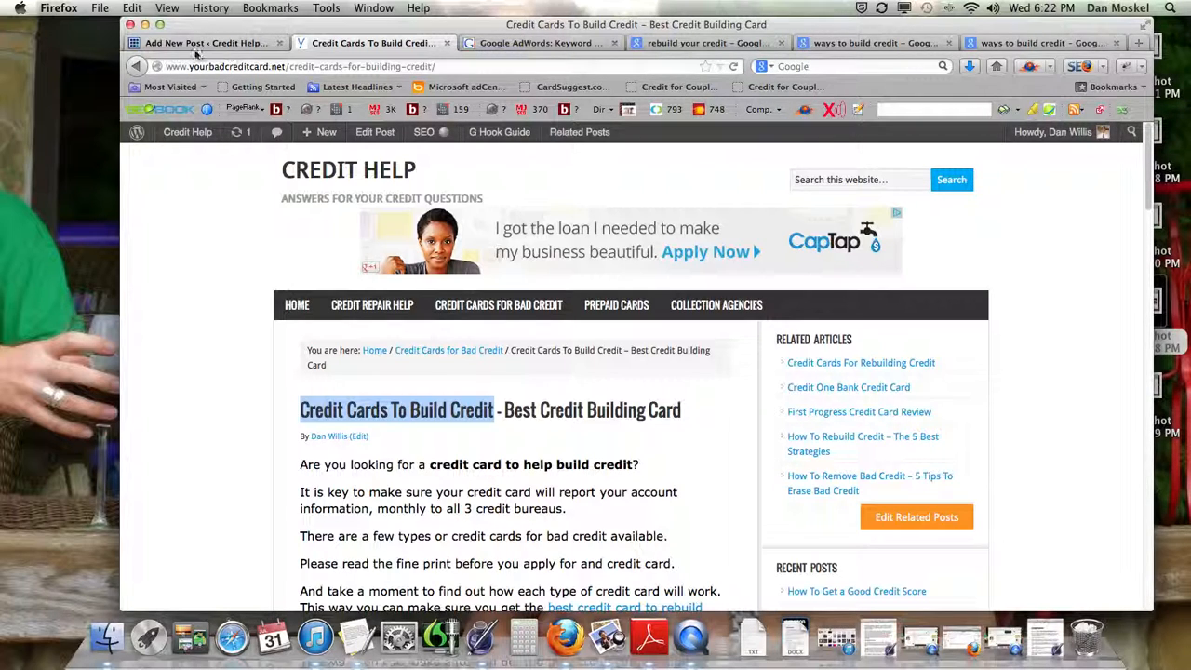
pyautogui.click(137, 67)
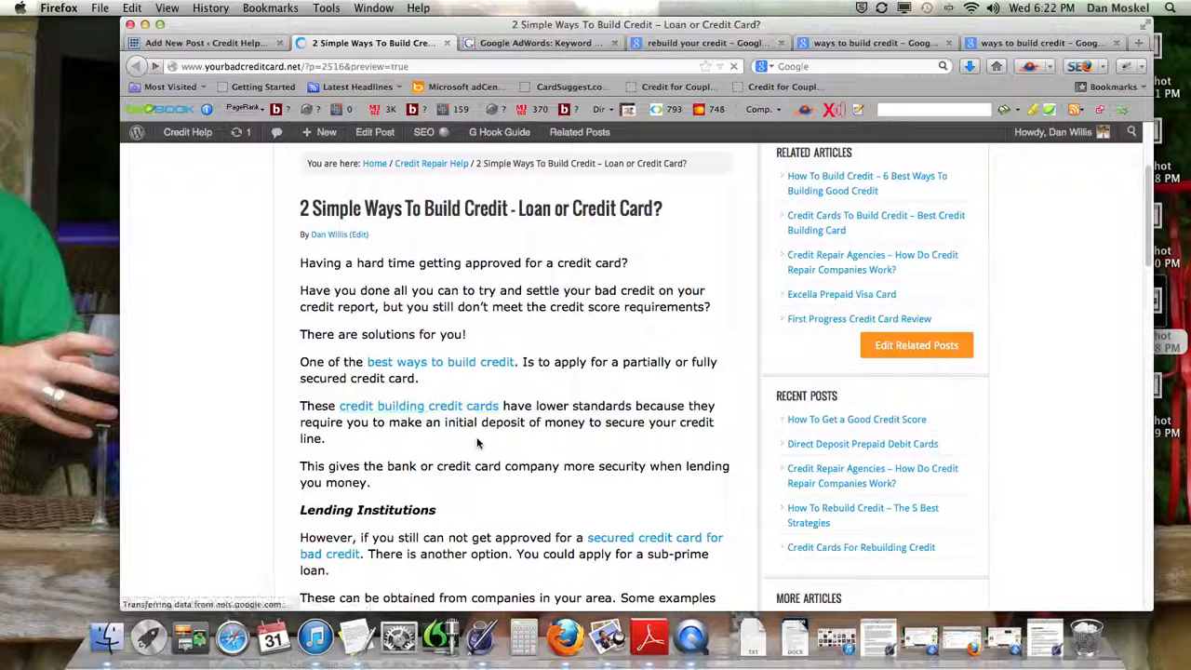
pyautogui.scroll(-5, 565, 419)
pyautogui.click(615, 368)
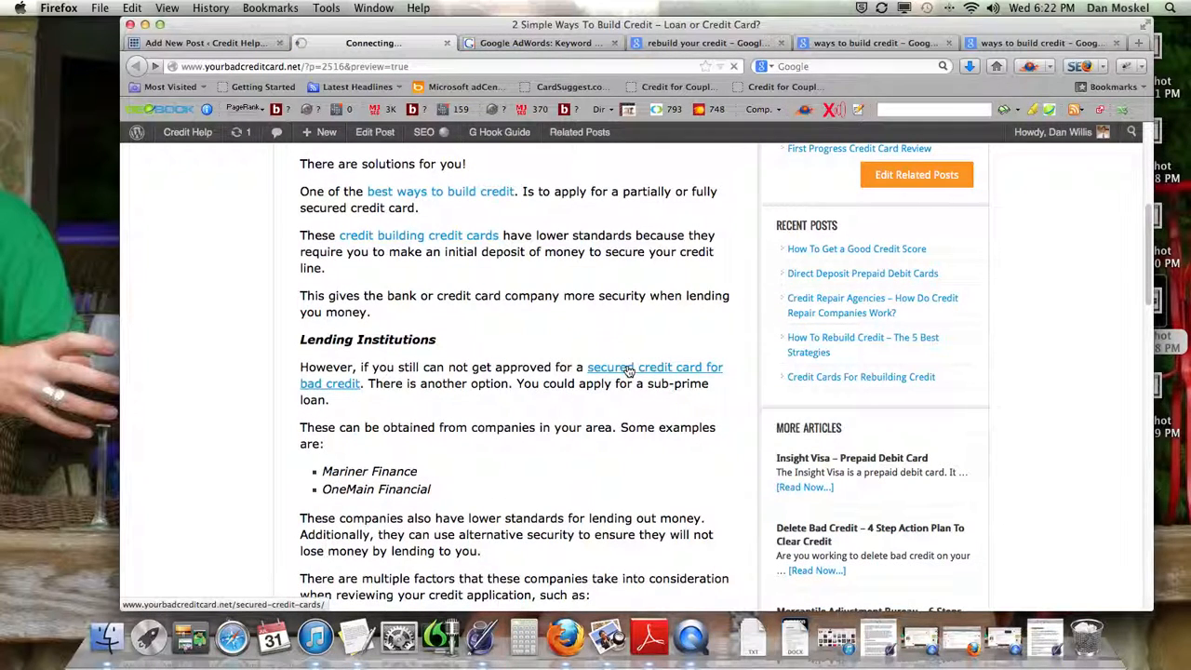
pyautogui.click(134, 65)
# - Open the preview's "good credit score" link in a separate tab and switch to that article
pyautogui.scroll(-10, 683, 498)
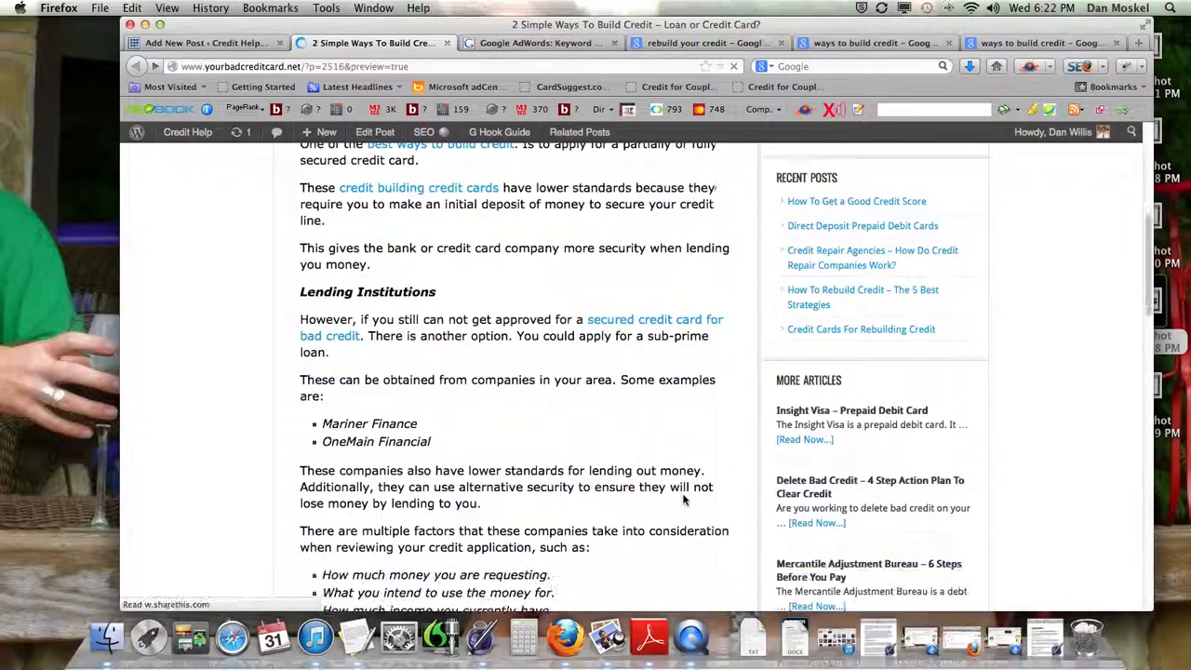
pyautogui.scroll(-3, 619, 503)
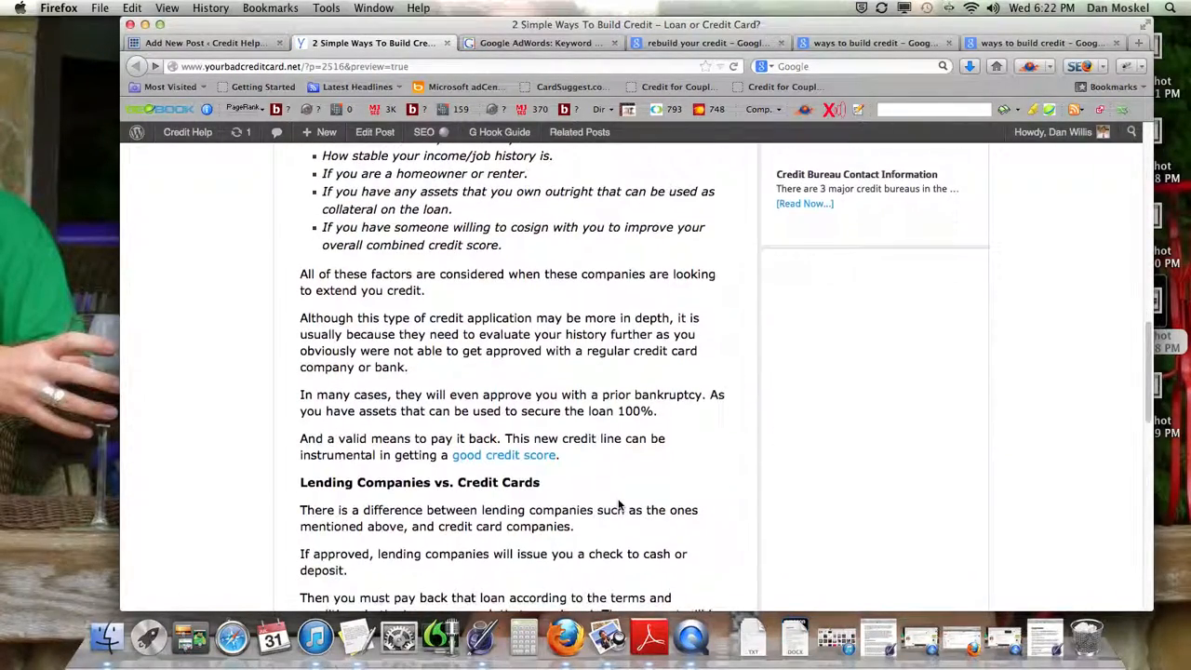
pyautogui.scroll(-3, 621, 503)
pyautogui.rightClick(526, 350)
pyautogui.click(528, 353)
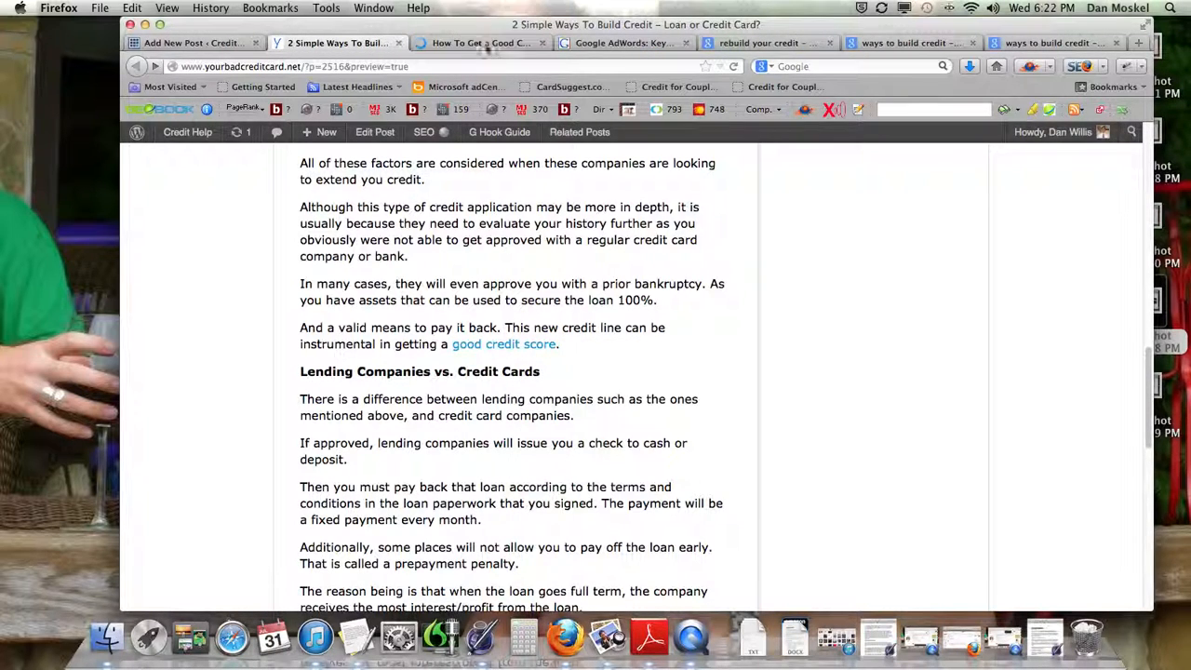
pyautogui.click(485, 43)
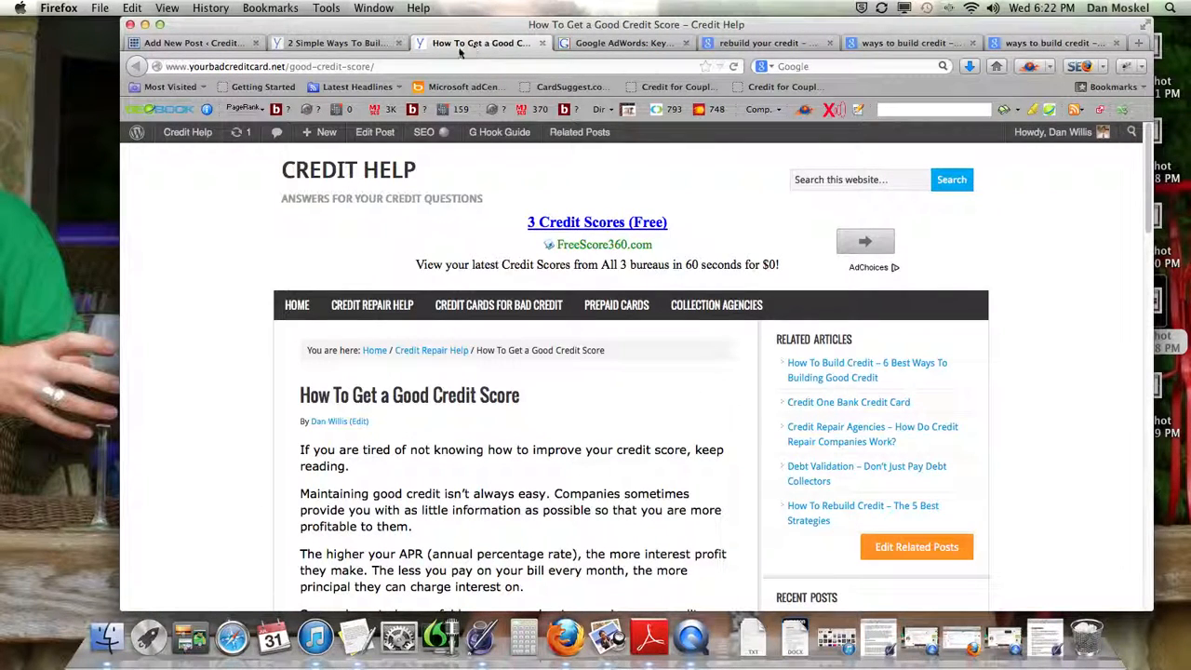
# - Review the "How To Get a Good Credit Score" article from its title through its sections to the closing internal links
pyautogui.scroll(-4, 511, 407)
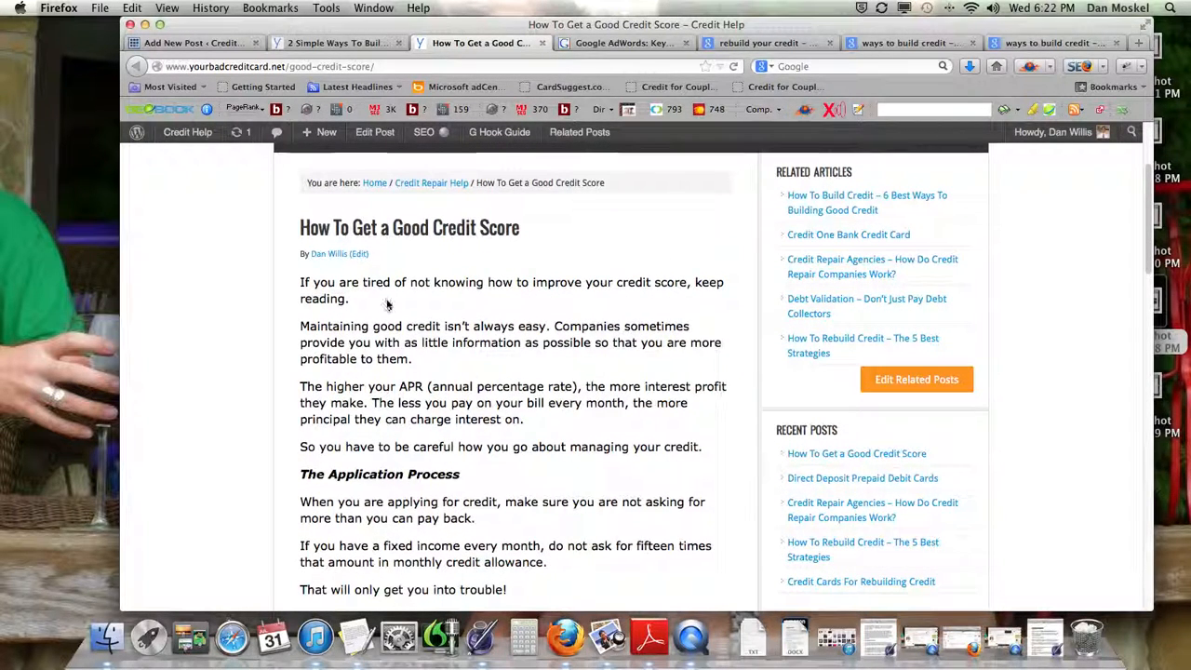
pyautogui.scroll(-2, 402, 318)
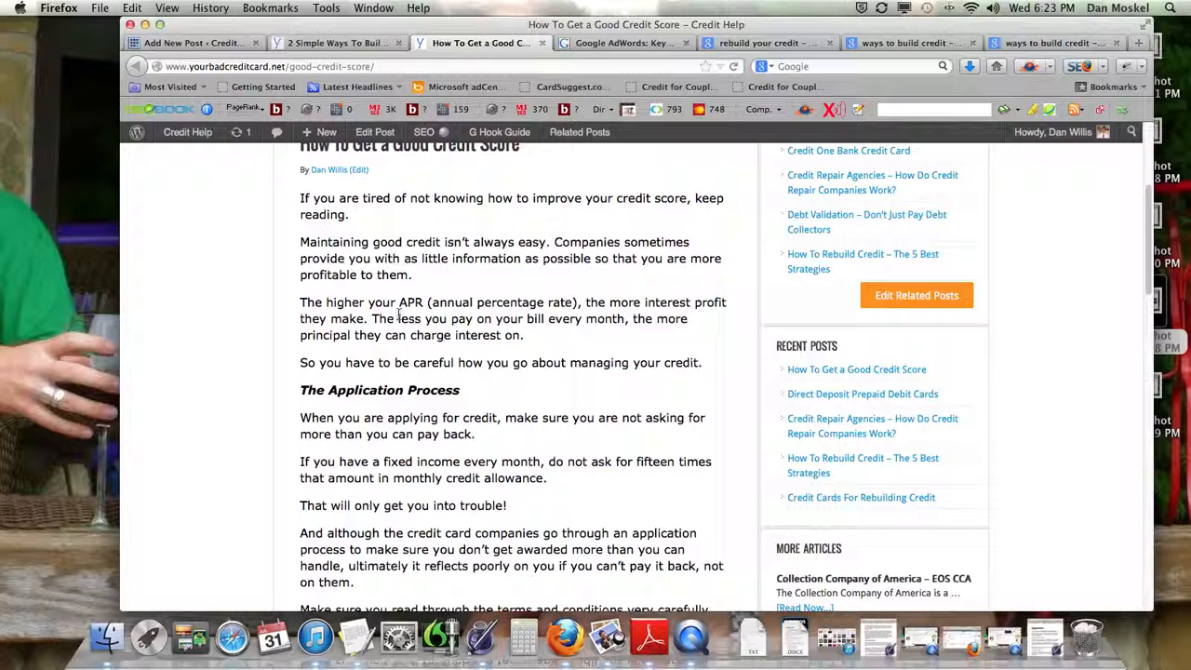
pyautogui.scroll(6, 330, 299)
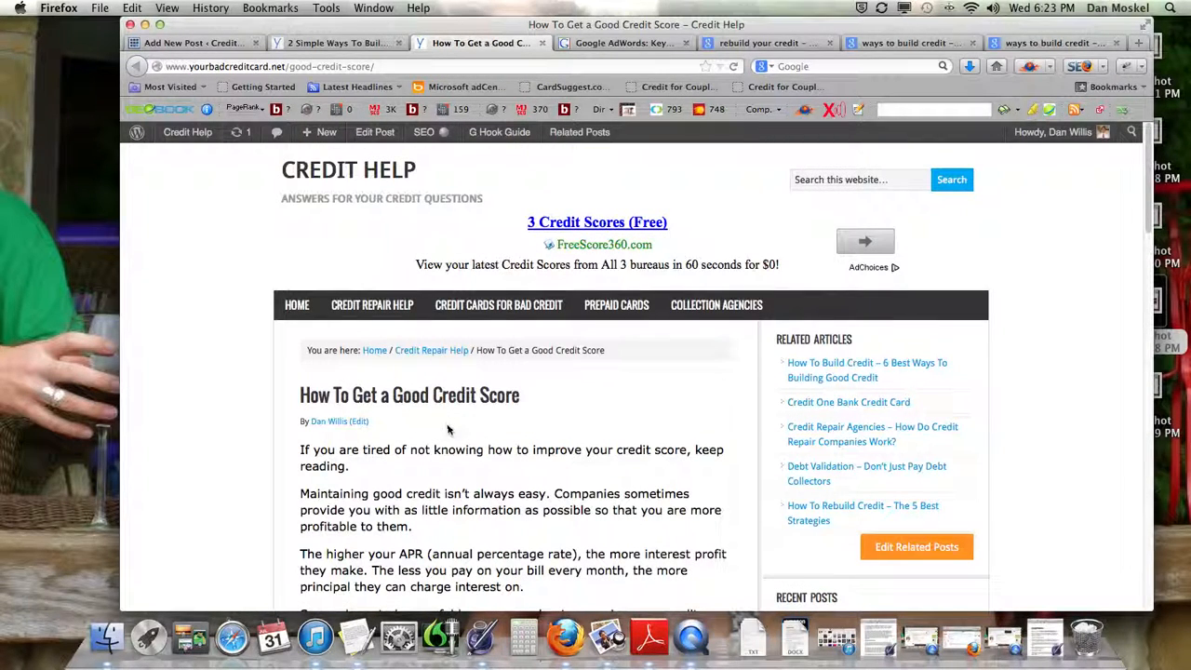
pyautogui.scroll(-6, 447, 429)
pyautogui.scroll(-4, 470, 444)
pyautogui.scroll(-5, 472, 445)
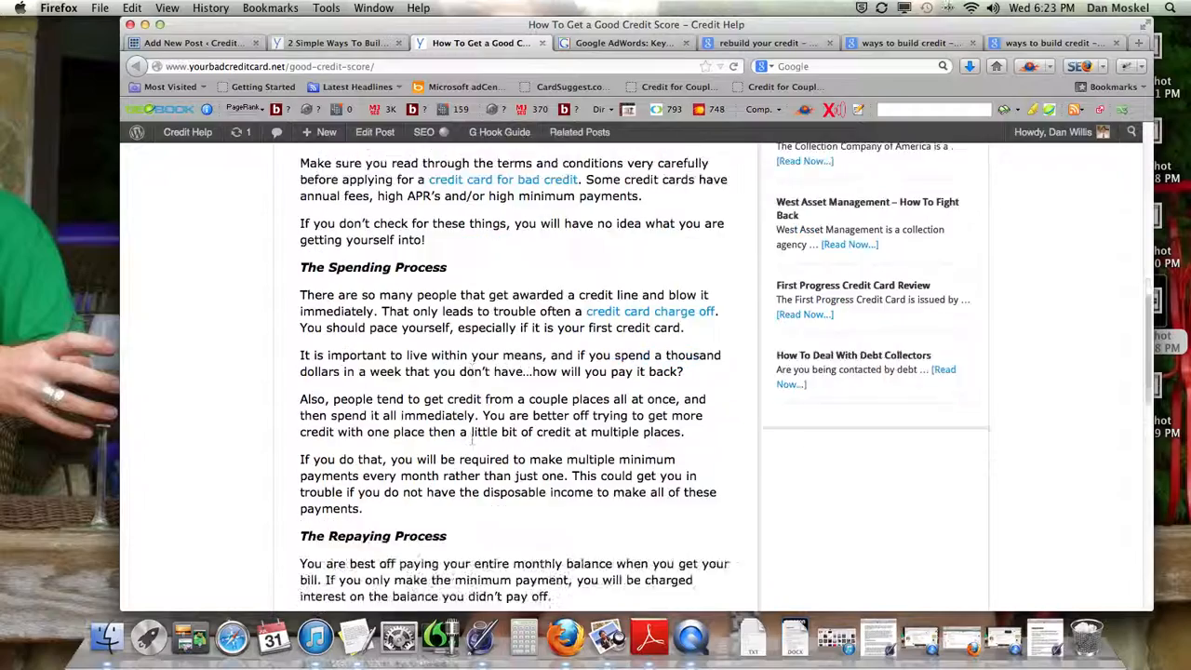
pyautogui.scroll(-10, 473, 411)
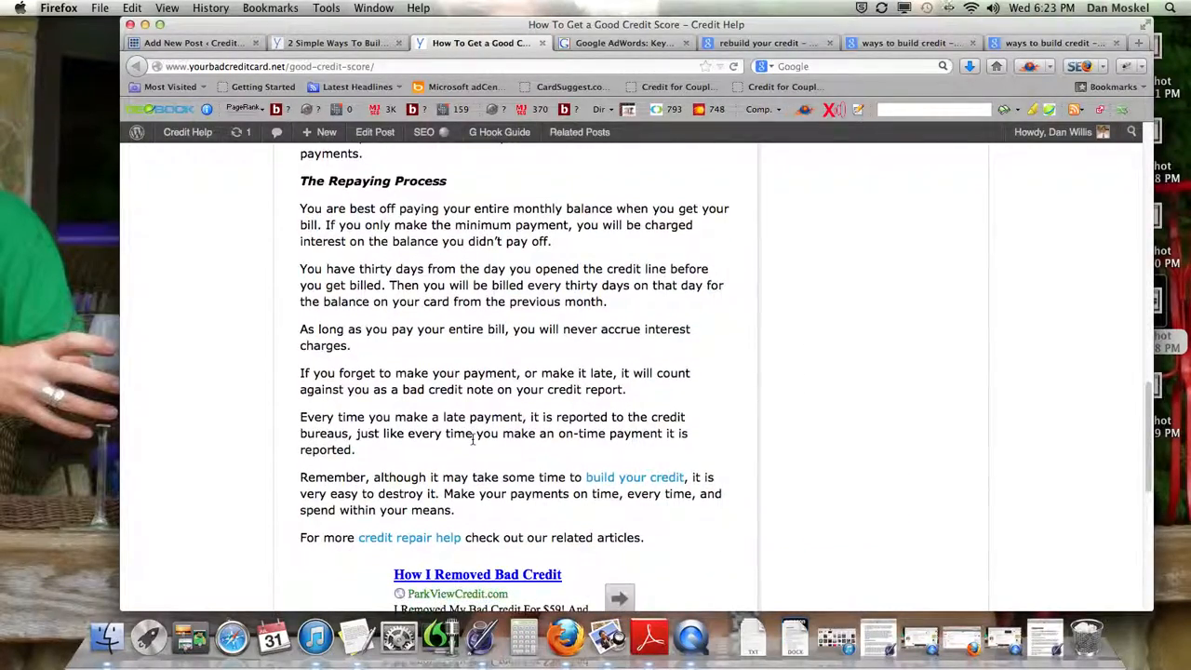
pyautogui.scroll(20, 473, 442)
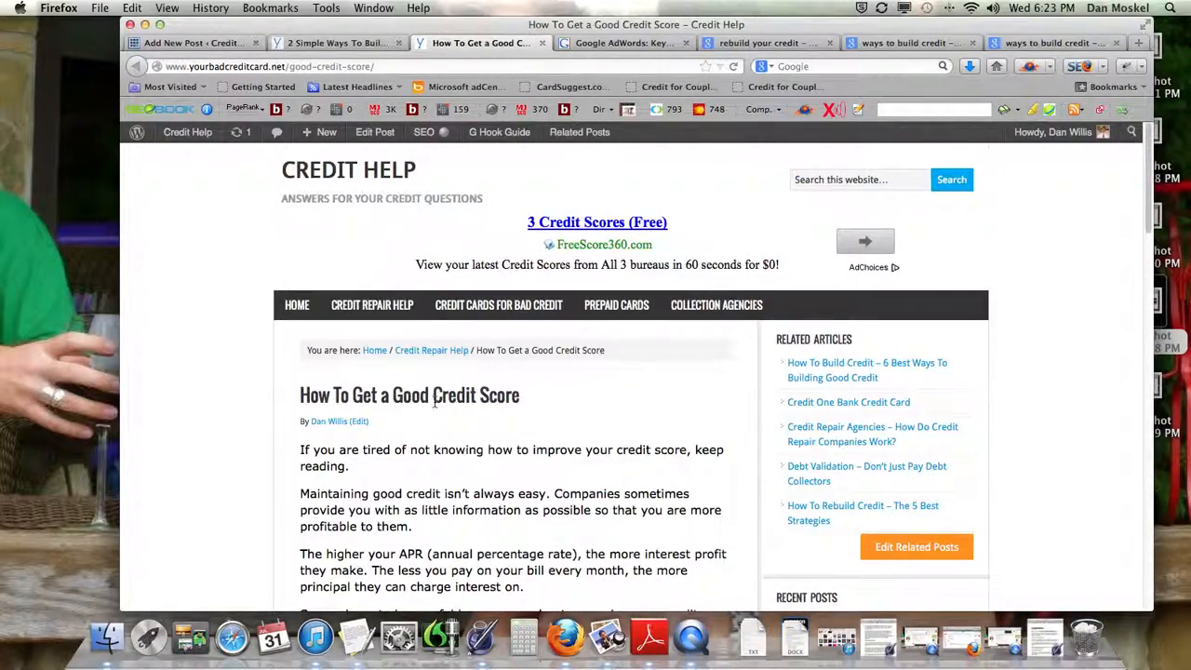
# - Return to the post editor and highlight the keyword phrase "Ways To Build Credit", followed by the whole post title
pyautogui.click(361, 44)
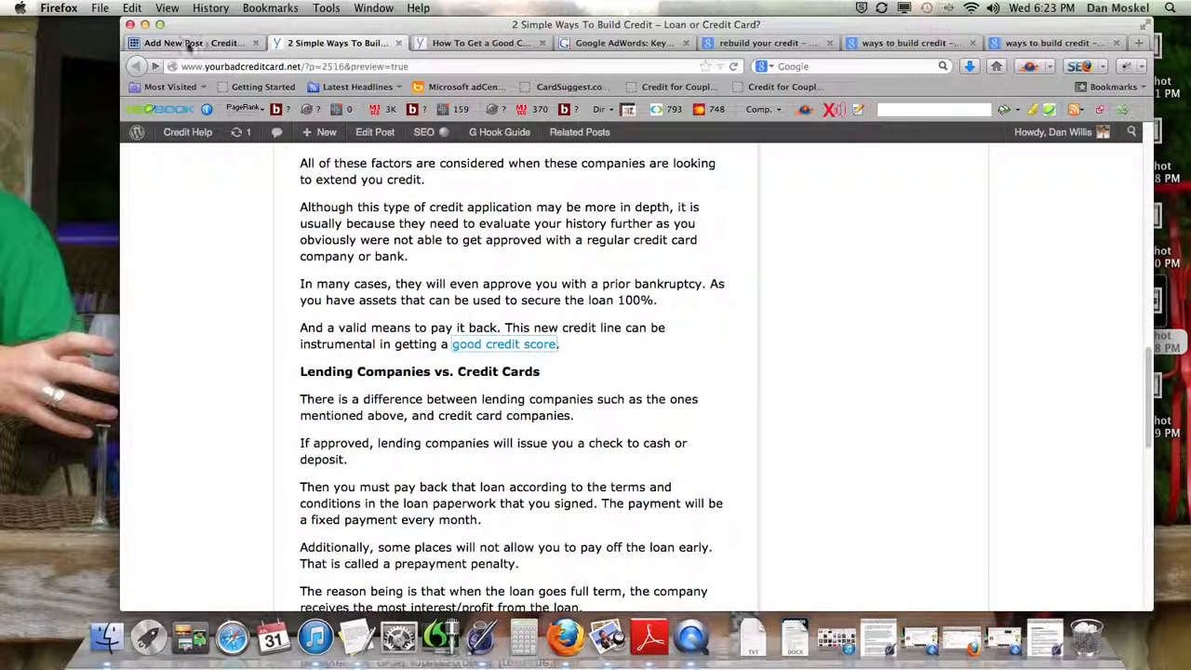
pyautogui.click(193, 44)
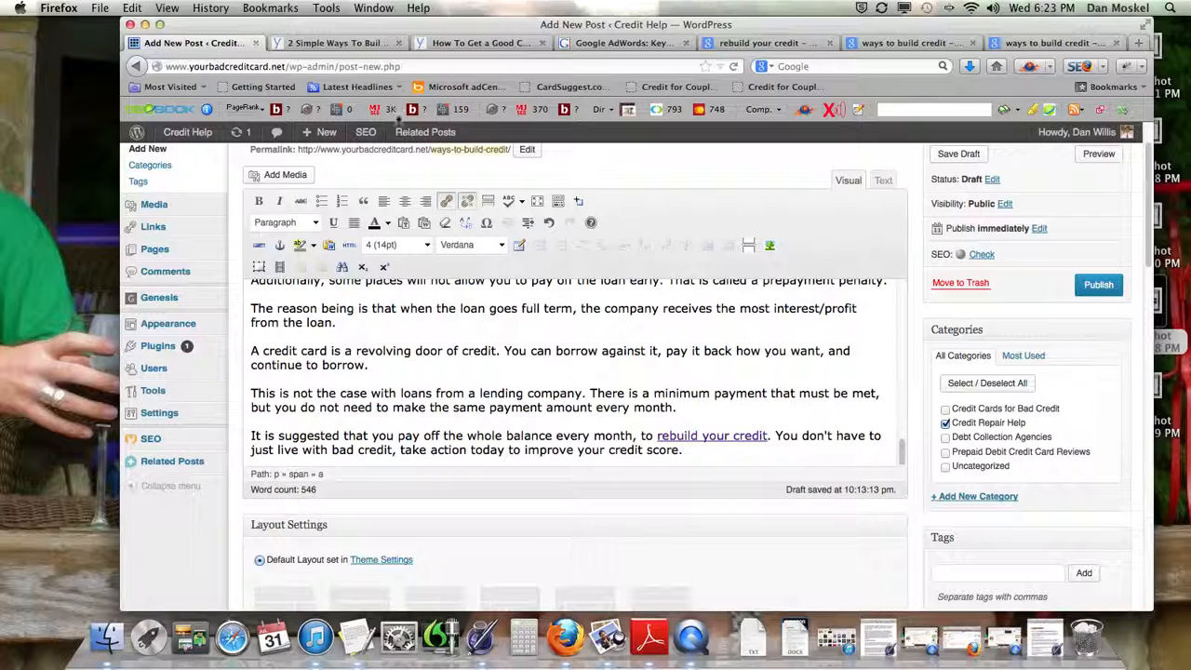
pyautogui.scroll(2, 677, 202)
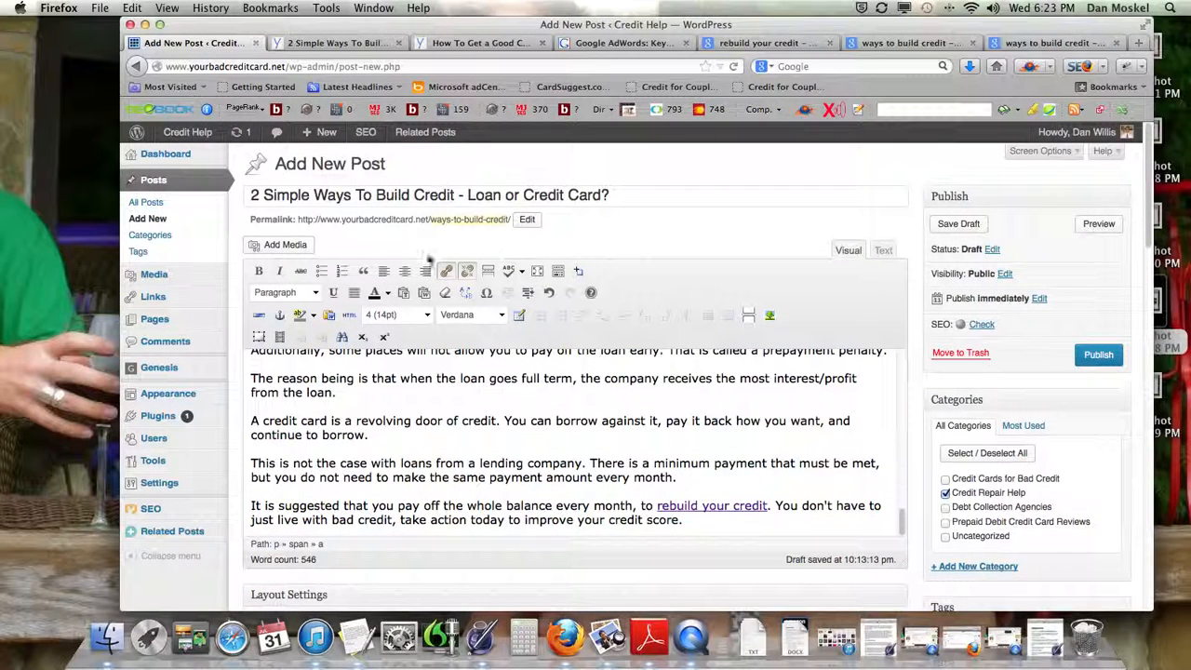
pyautogui.moveTo(252, 195); pyautogui.dragTo(456, 194)
pyautogui.moveTo(314, 196); pyautogui.dragTo(449, 194)
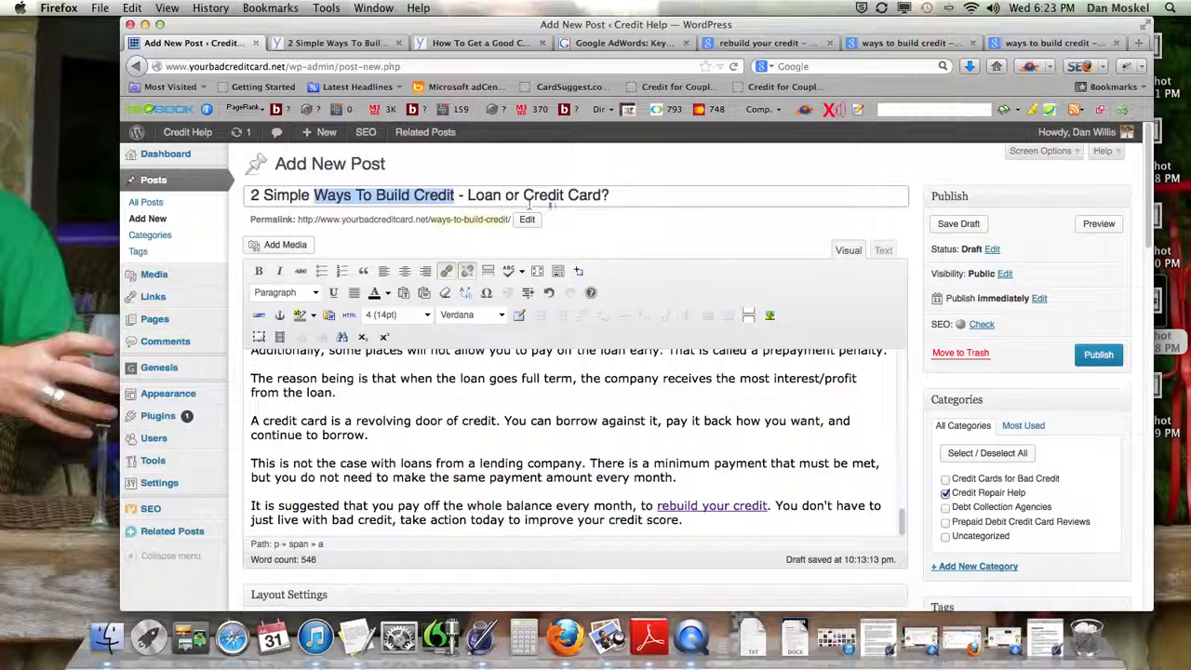
pyautogui.scroll(-1, 672, 221)
pyautogui.moveTo(610, 169); pyautogui.dragTo(250, 169)
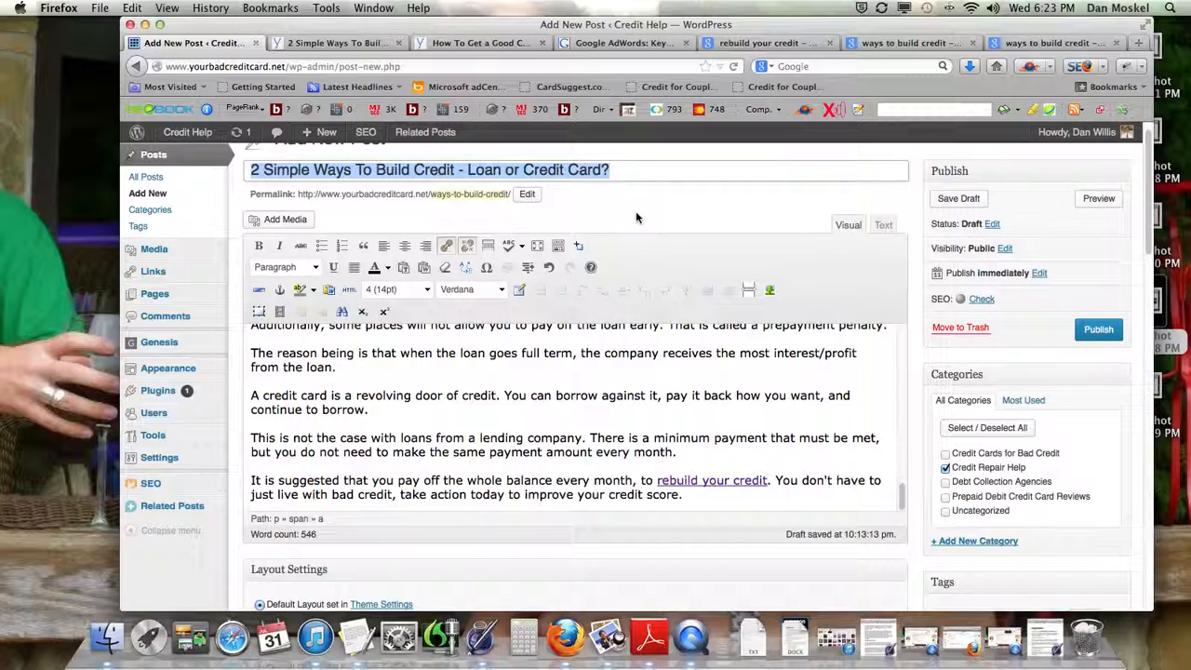
# - Look through the result titles in the Google search for "rebuild your credit" and return to the post editor
pyautogui.click(768, 43)
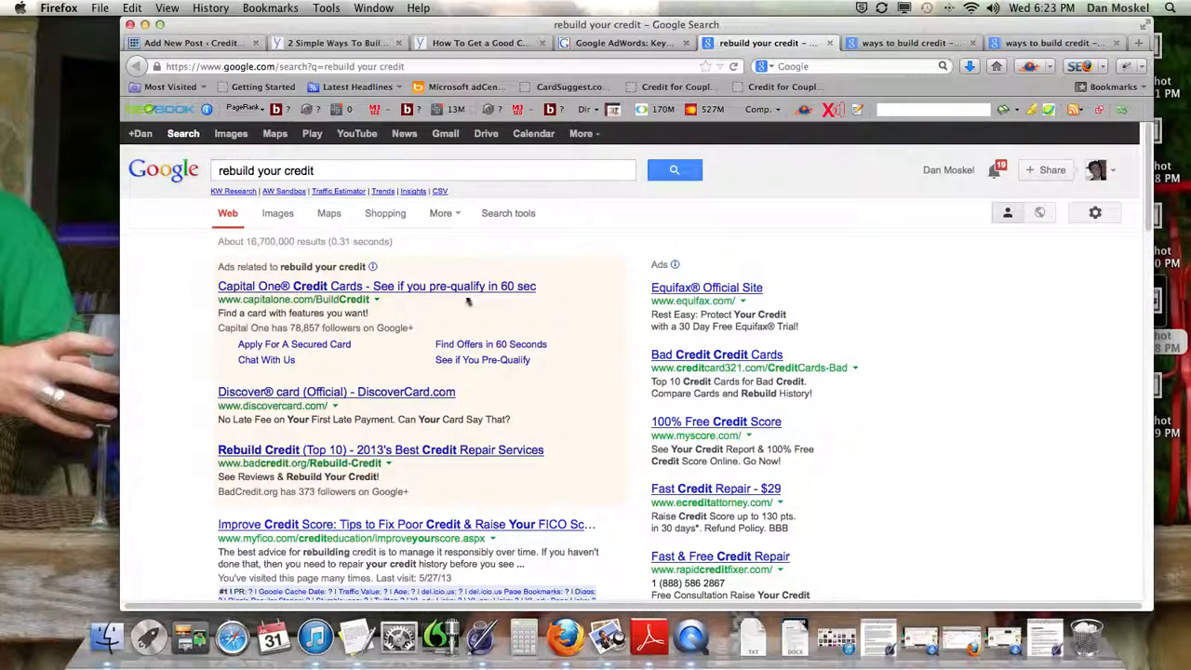
pyautogui.scroll(-10, 400, 436)
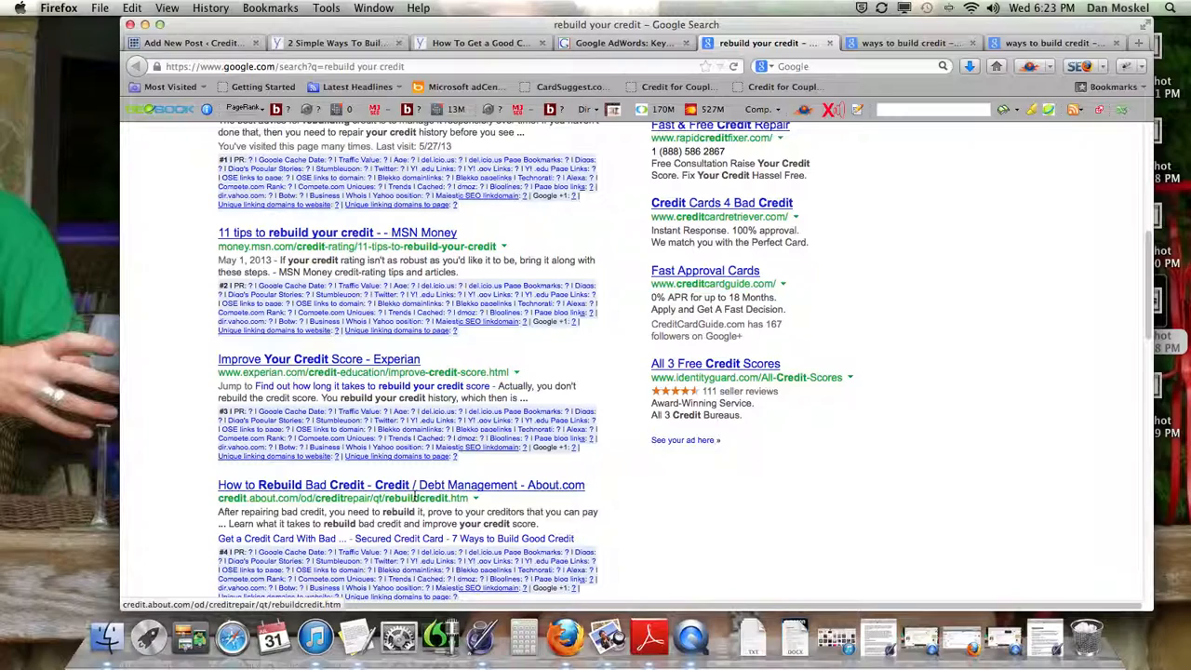
pyautogui.click(195, 43)
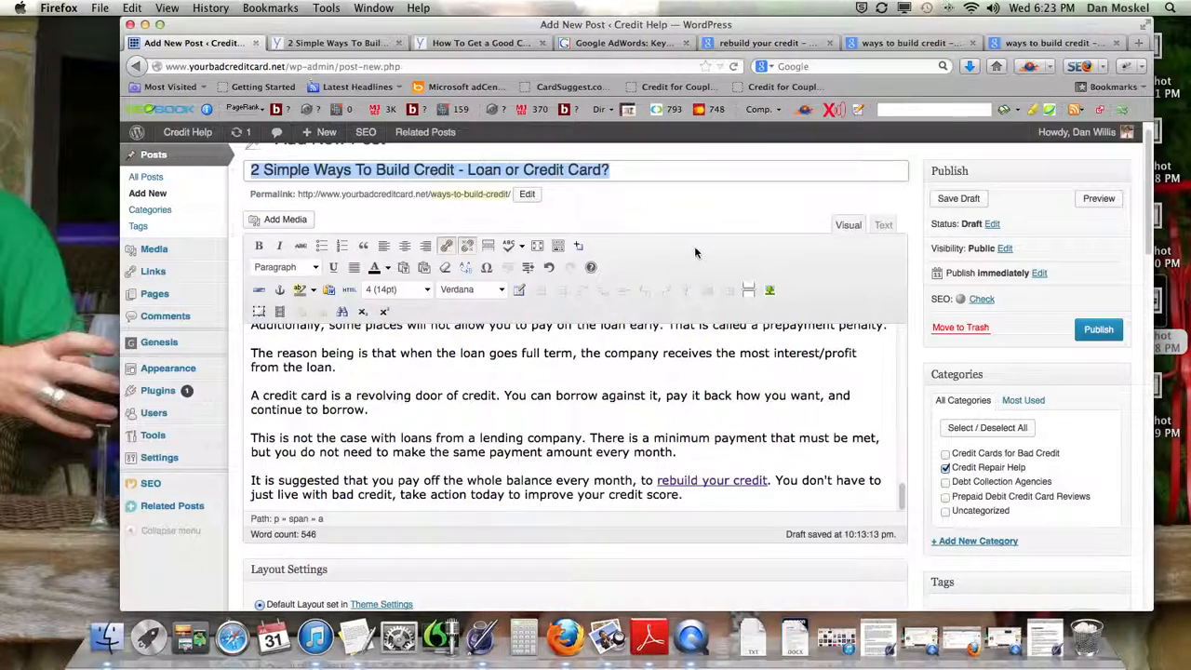
# - Compare the post's WordPress SEO by Yoast snippet preview with the "rebuild your credit" Google results
pyautogui.scroll(-5, 694, 233)
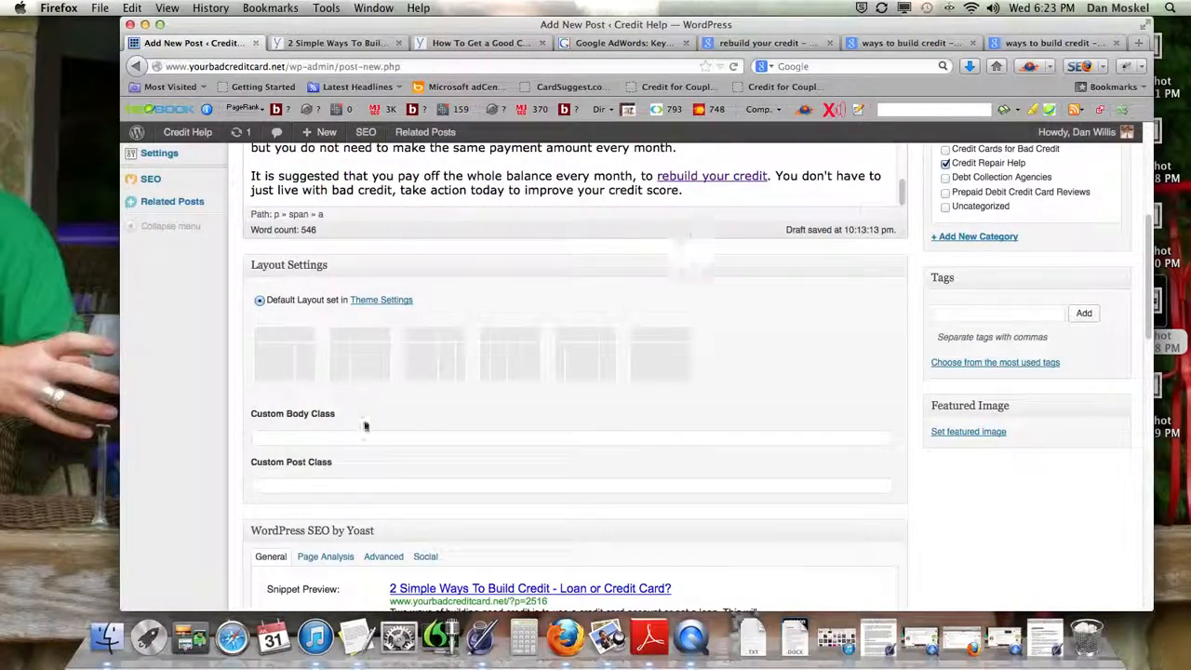
pyautogui.scroll(-3, 386, 369)
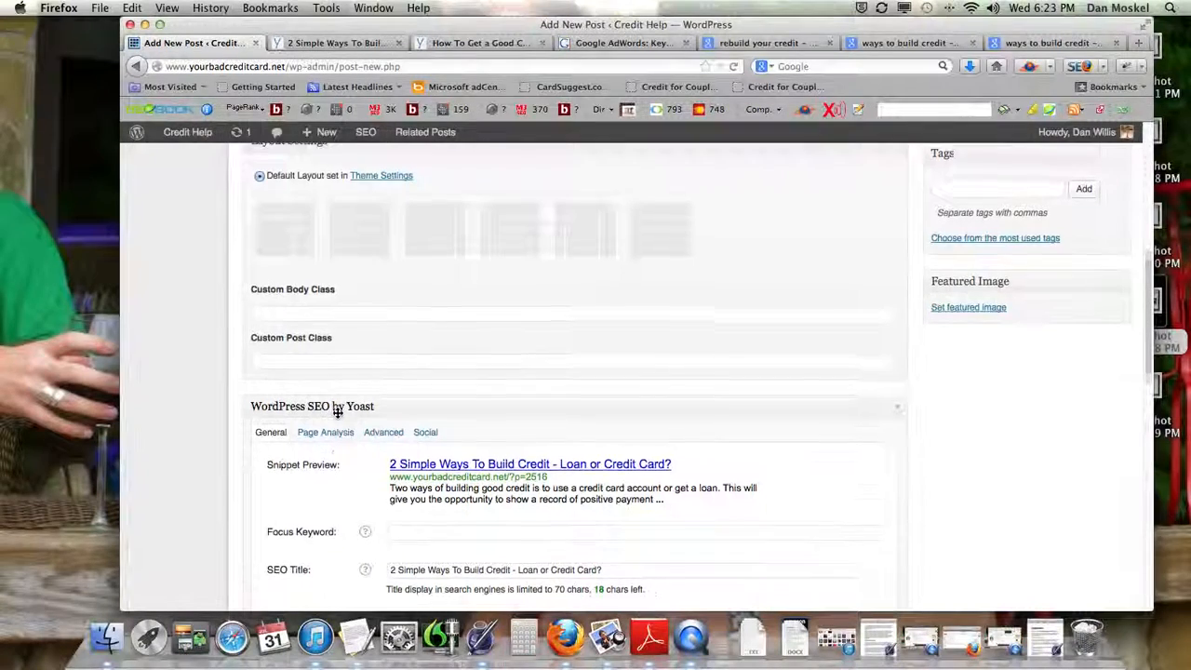
pyautogui.scroll(-3, 325, 415)
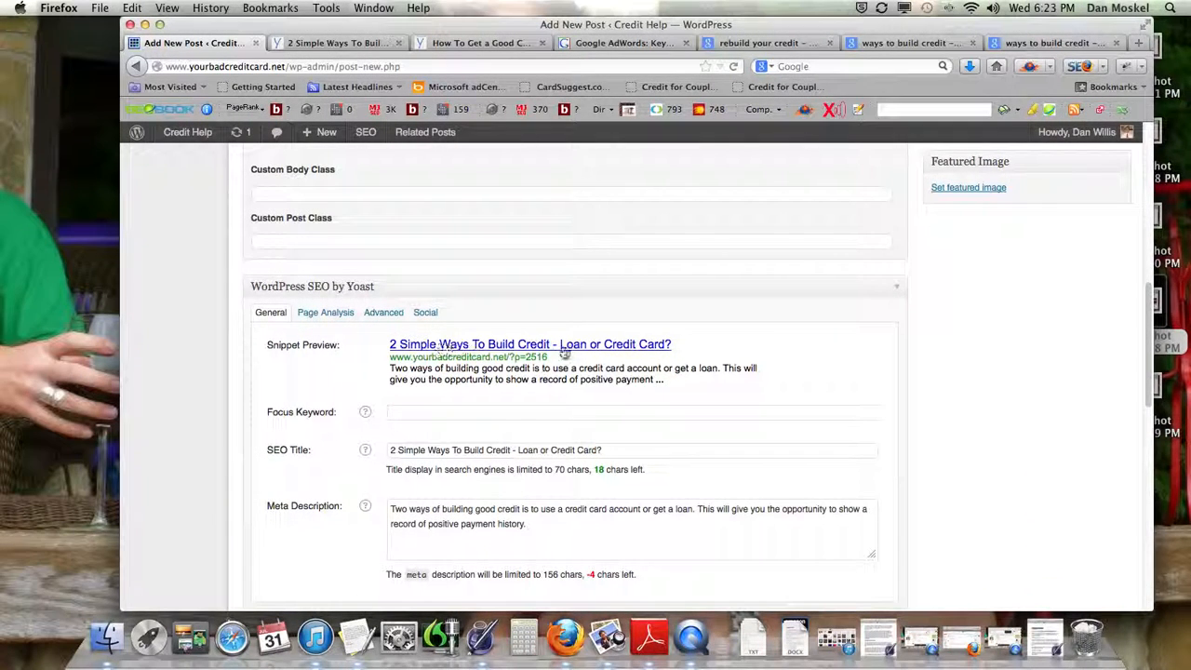
pyautogui.scroll(-2, 631, 352)
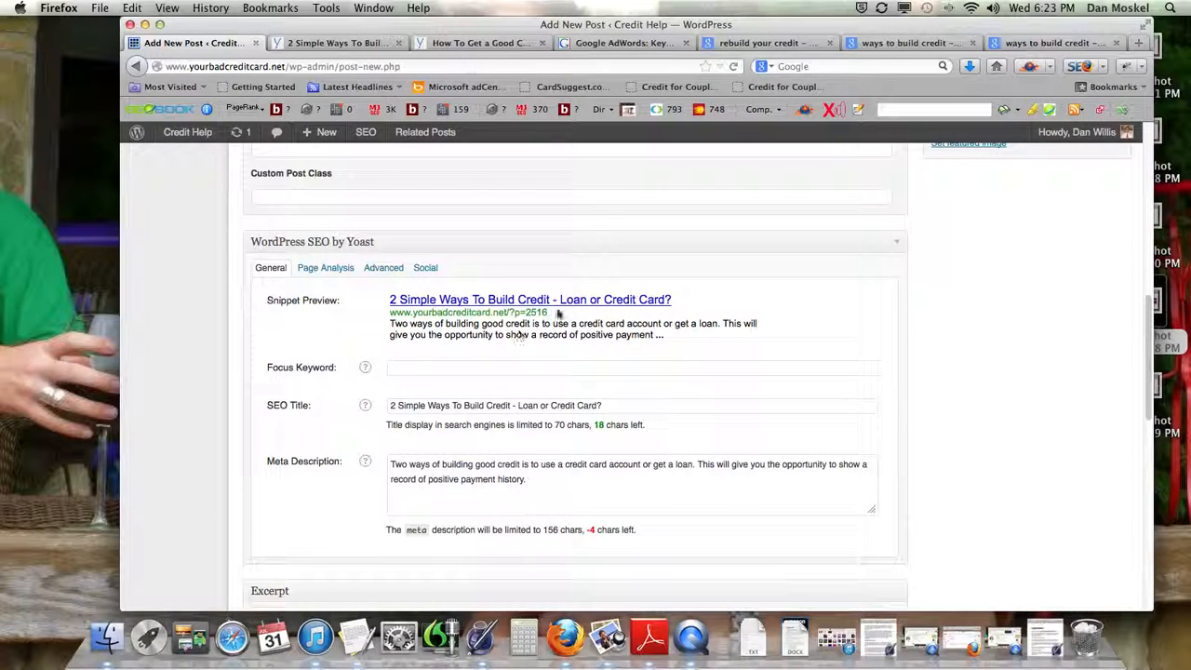
pyautogui.press('super+5')
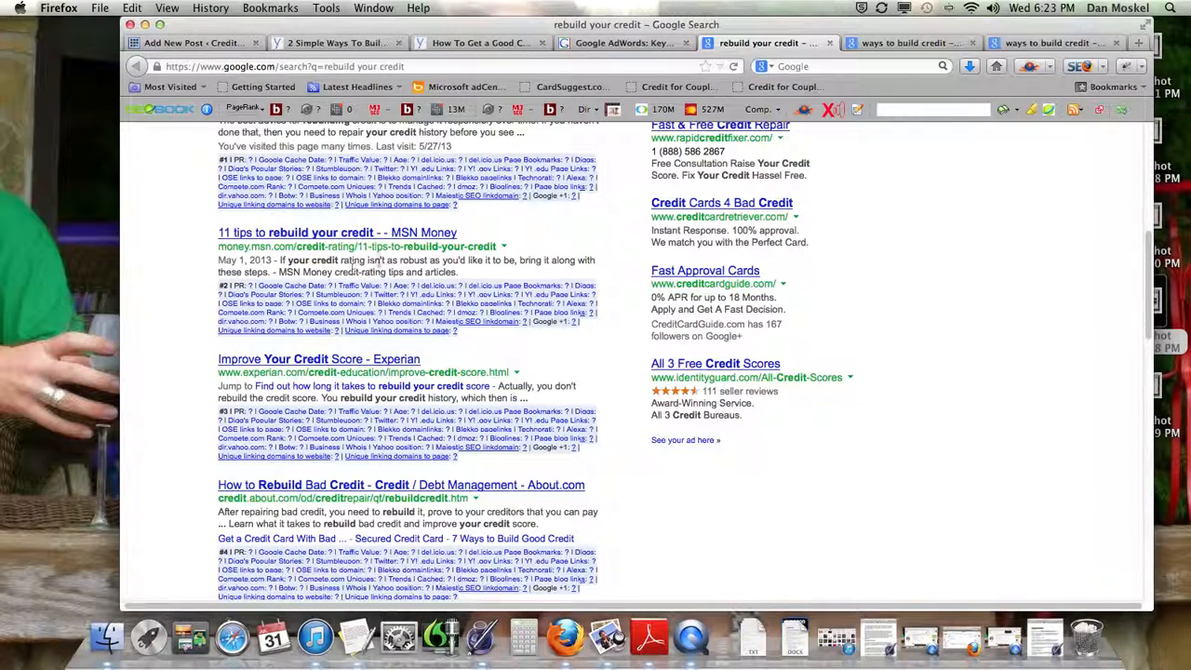
pyautogui.press('super+1')
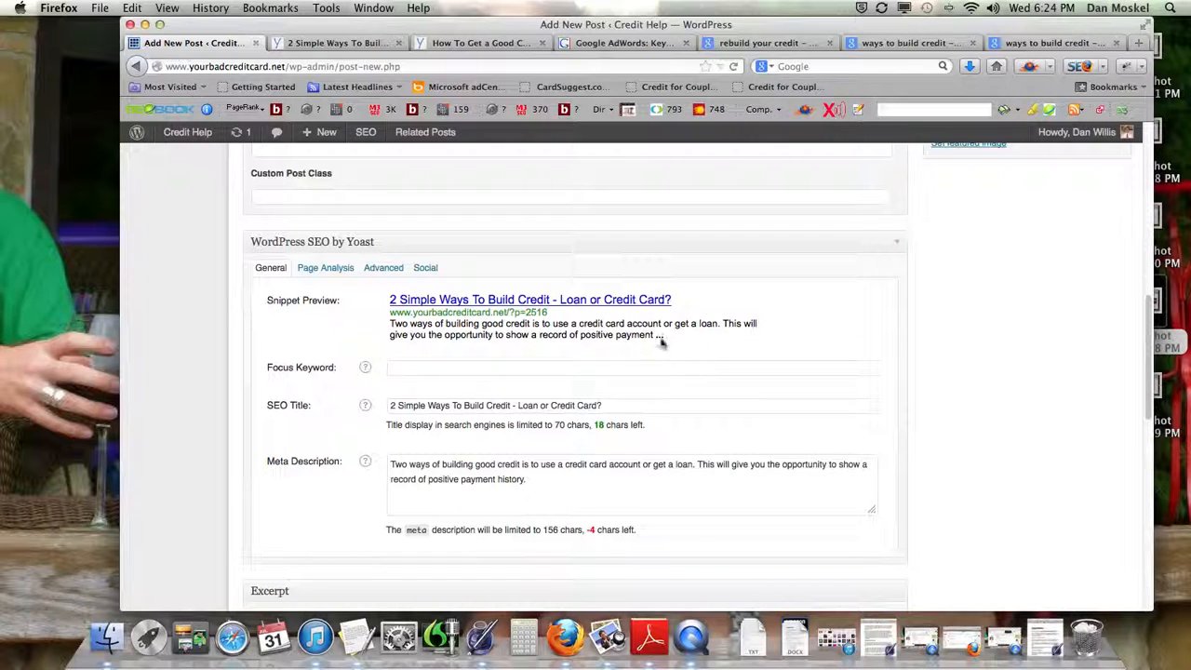
# - Review the Yoast focus keyword, SEO title and meta description fields, and highlight the keyword phrase in the snippet preview title
pyautogui.scroll(-3, 670, 433)
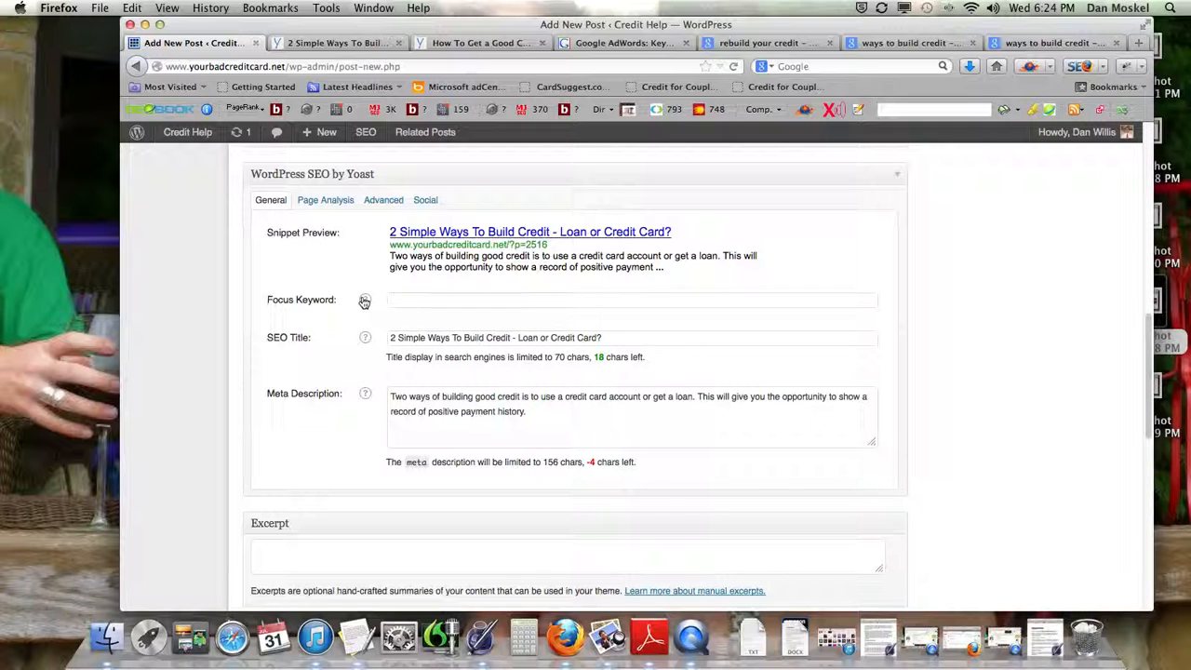
pyautogui.scroll(-3, 370, 302)
pyautogui.scroll(5, 367, 306)
pyautogui.scroll(-1, 368, 306)
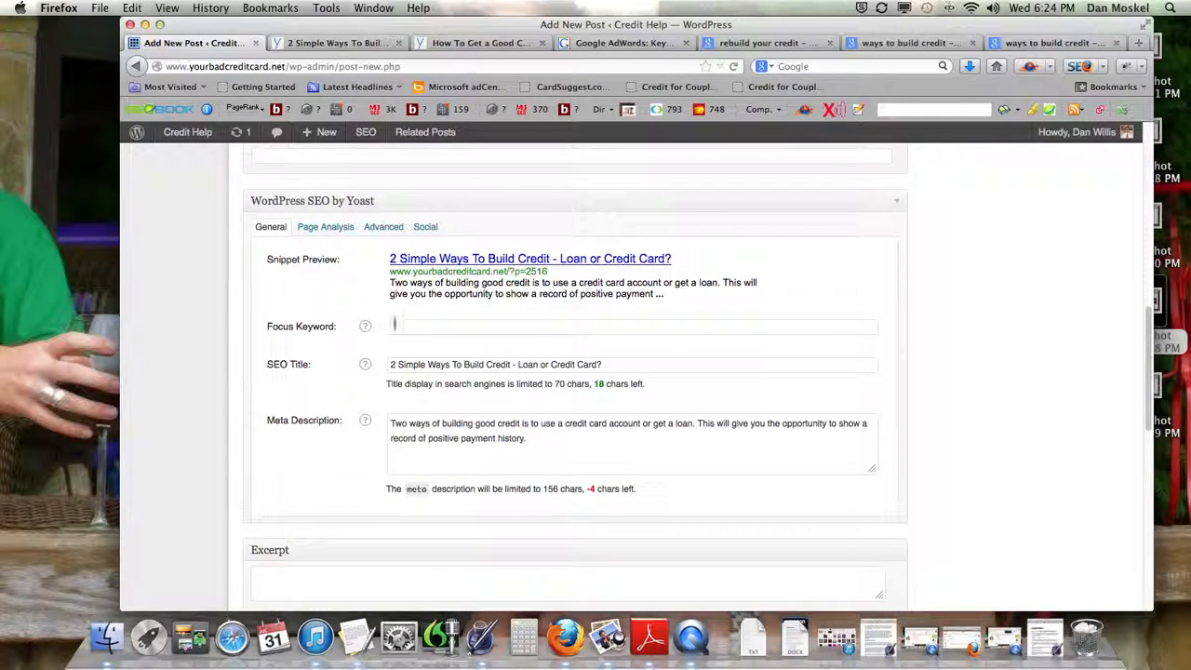
pyautogui.moveTo(441, 259); pyautogui.dragTo(508, 263)
# - Check the post's Discussion and Slug settings and view the available authors, leaving the author choice as it is
pyautogui.scroll(-10, 337, 338)
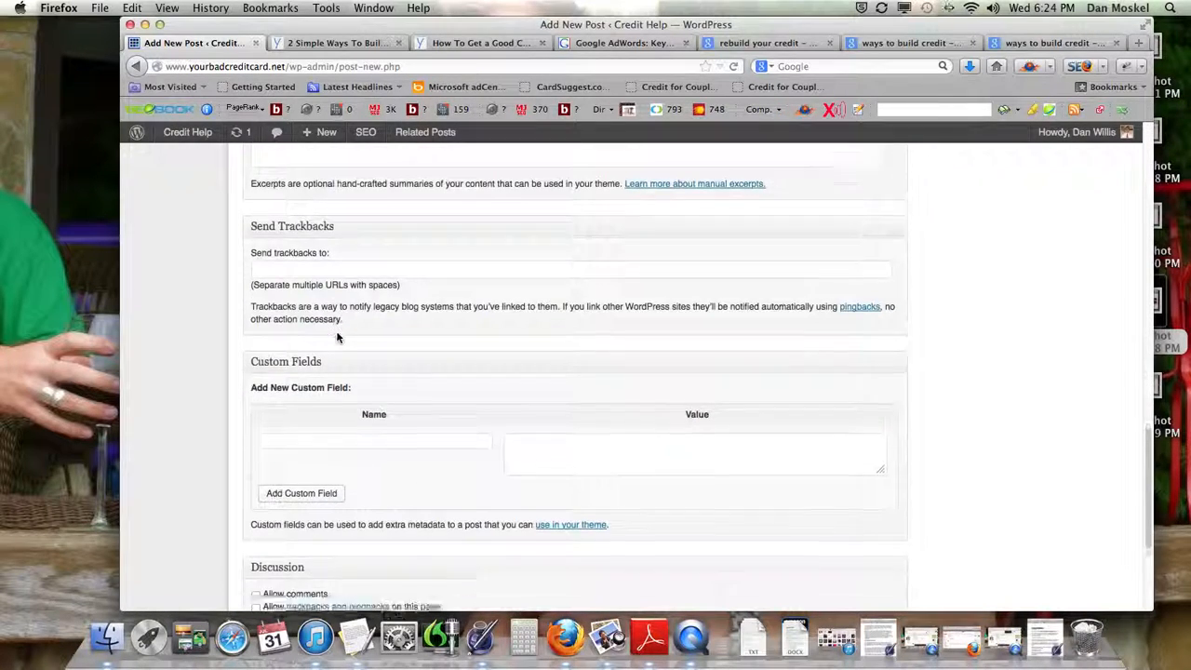
pyautogui.scroll(-5, 338, 338)
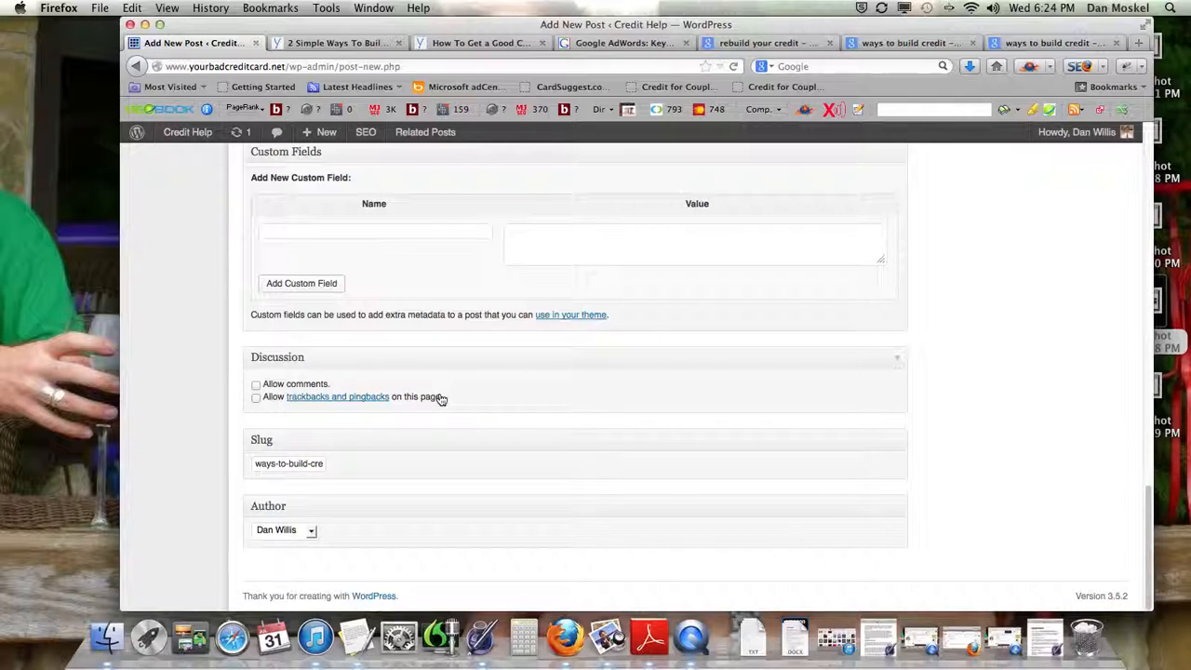
pyautogui.click(311, 532)
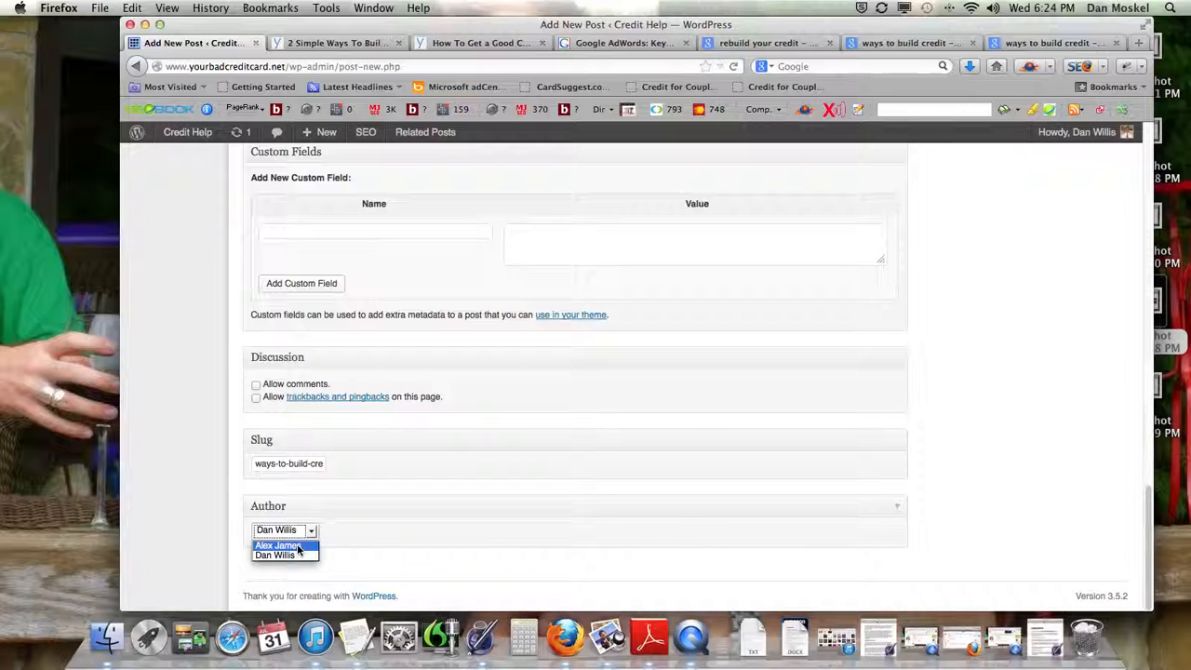
pyautogui.click(448, 561)
# - Review the post's Categories and Tags sections
pyautogui.scroll(15, 491, 526)
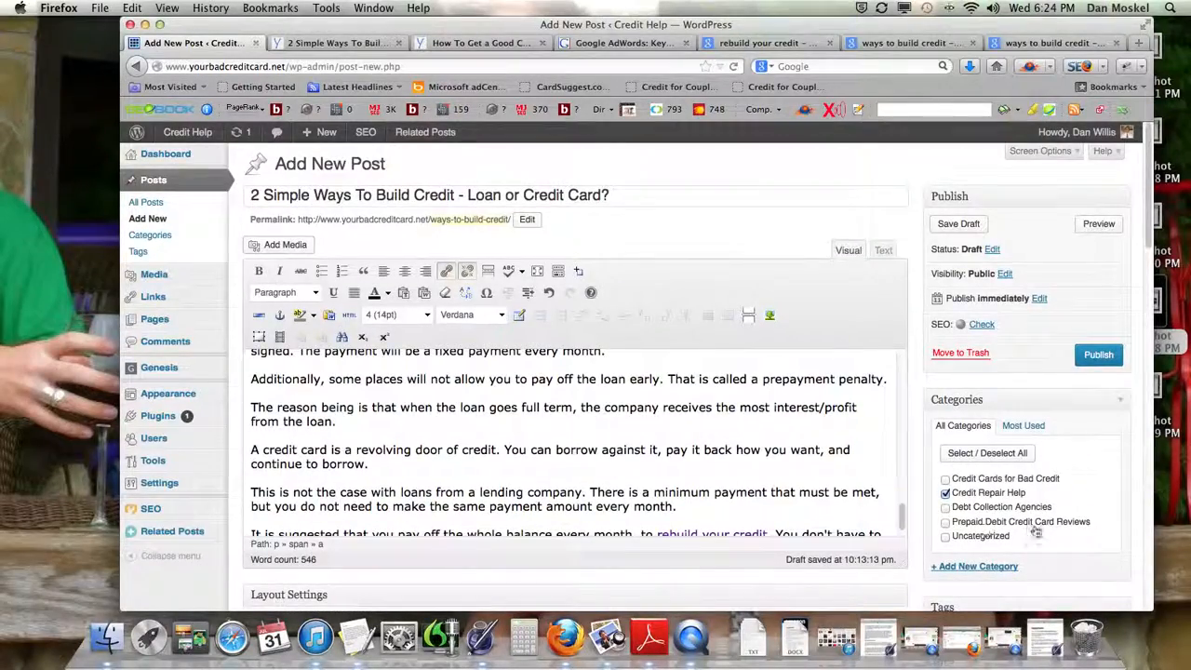
pyautogui.scroll(-3, 1039, 531)
pyautogui.scroll(-2, 1039, 535)
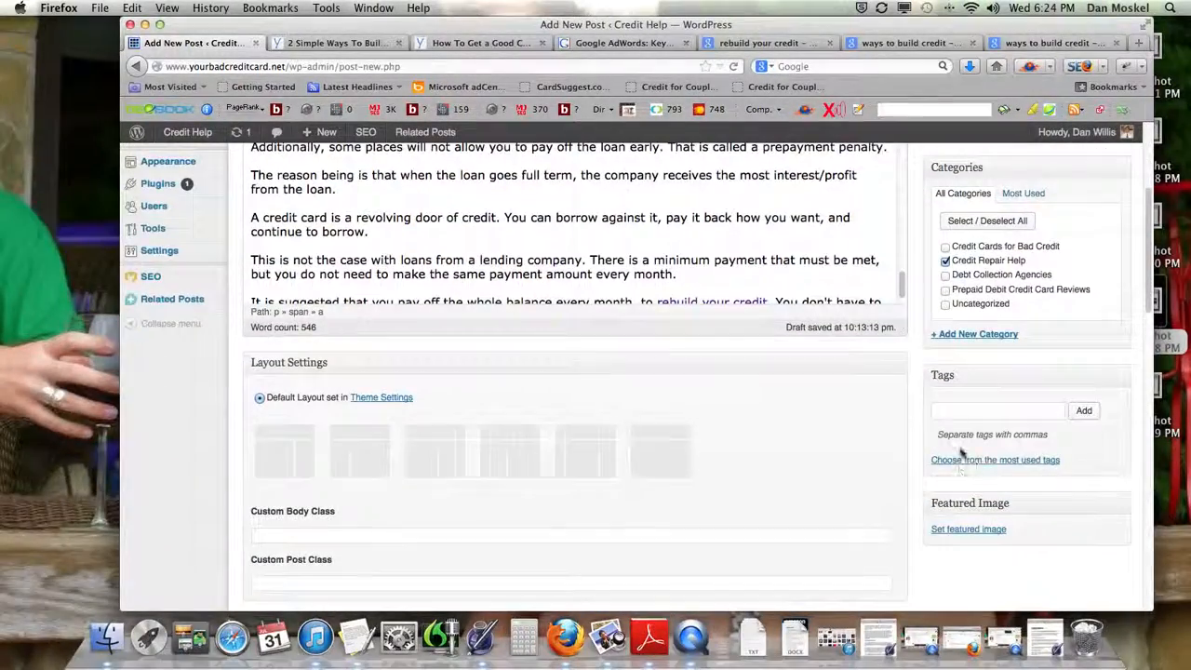
# - Review the post's Categories selection, and view the article listing on the site's home page
pyautogui.scroll(3, 986, 493)
pyautogui.scroll(-5, 970, 475)
pyautogui.scroll(7, 978, 475)
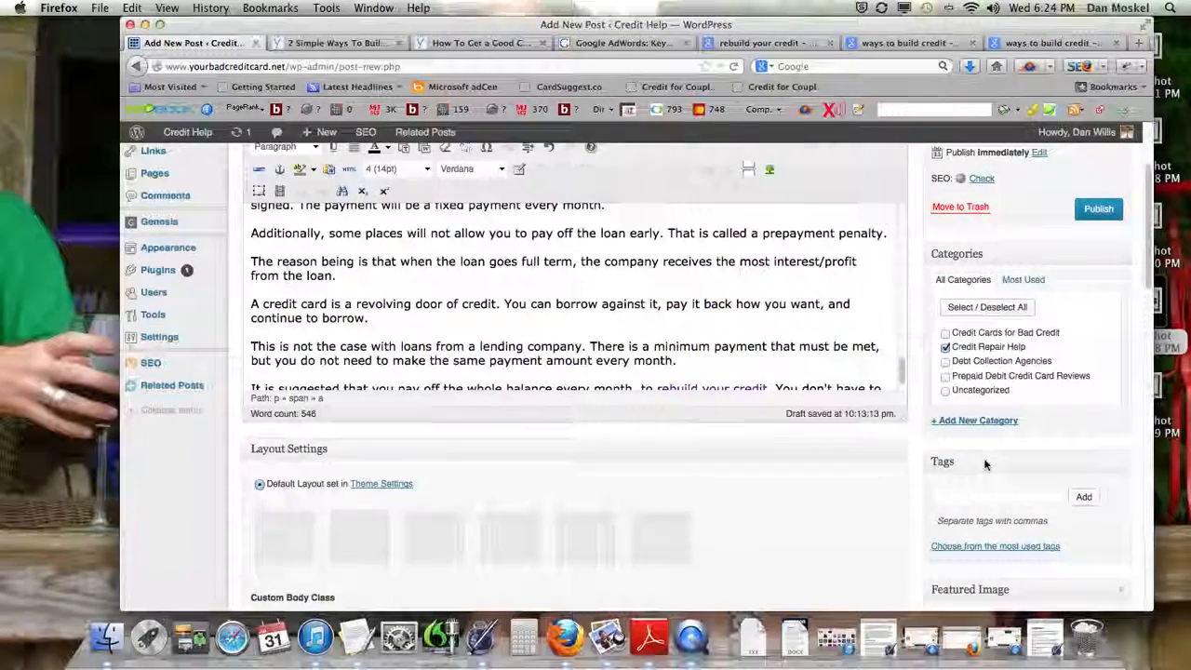
pyautogui.scroll(1, 968, 447)
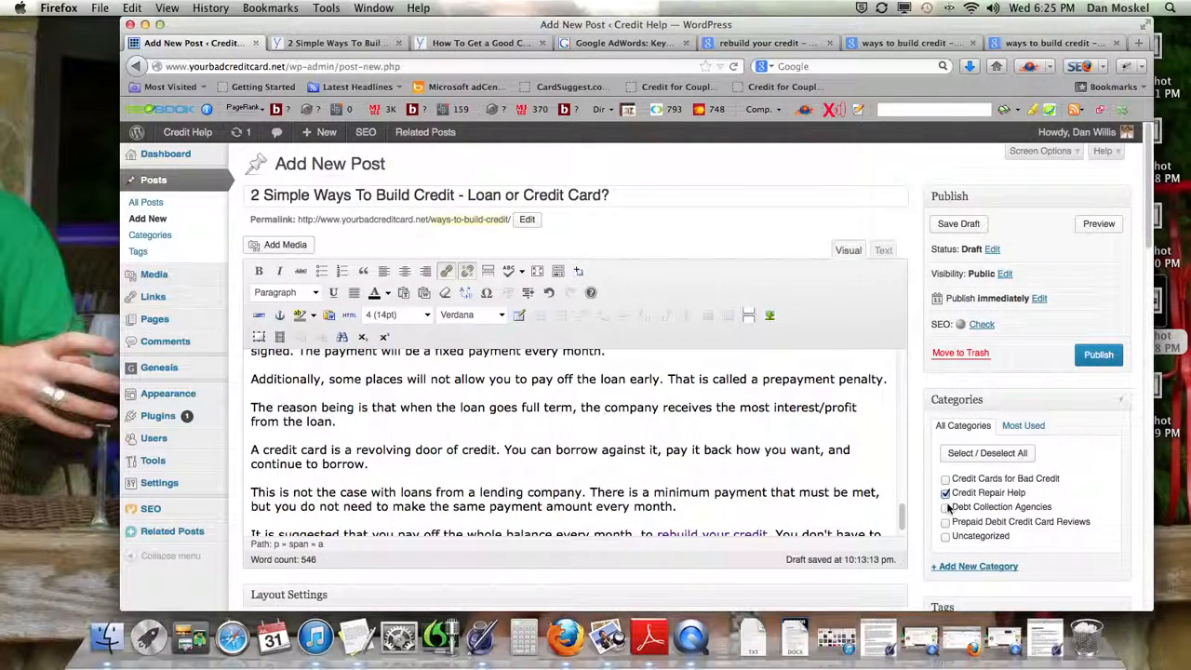
pyautogui.click(472, 51)
pyautogui.click(295, 308)
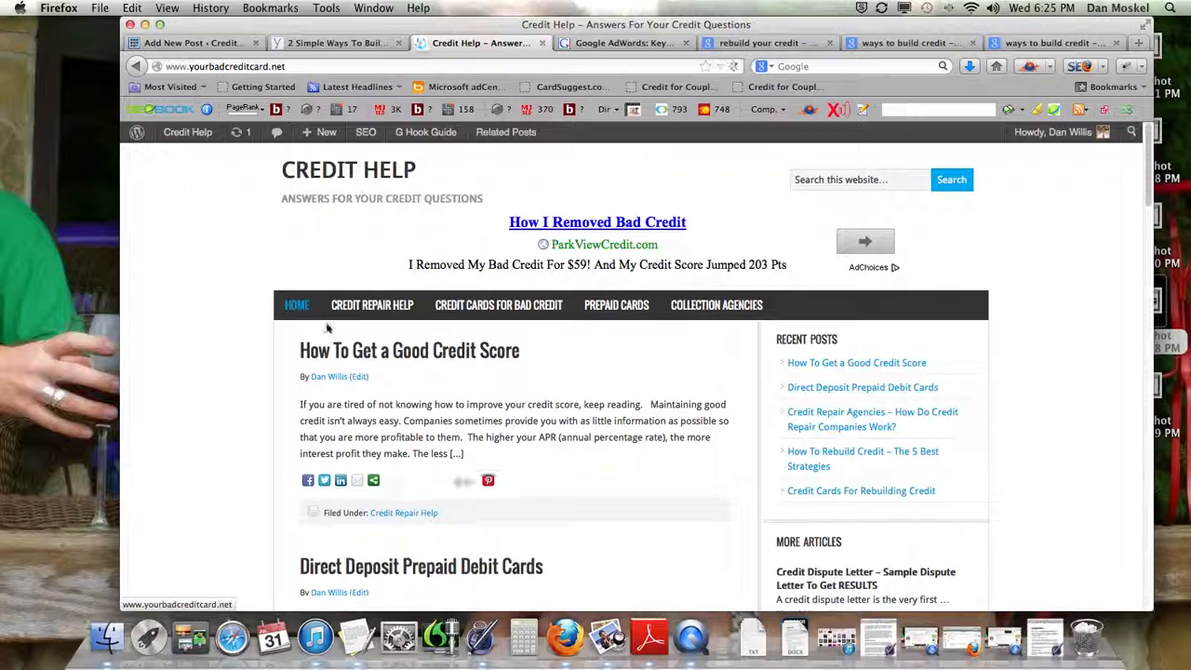
pyautogui.scroll(-1, 327, 327)
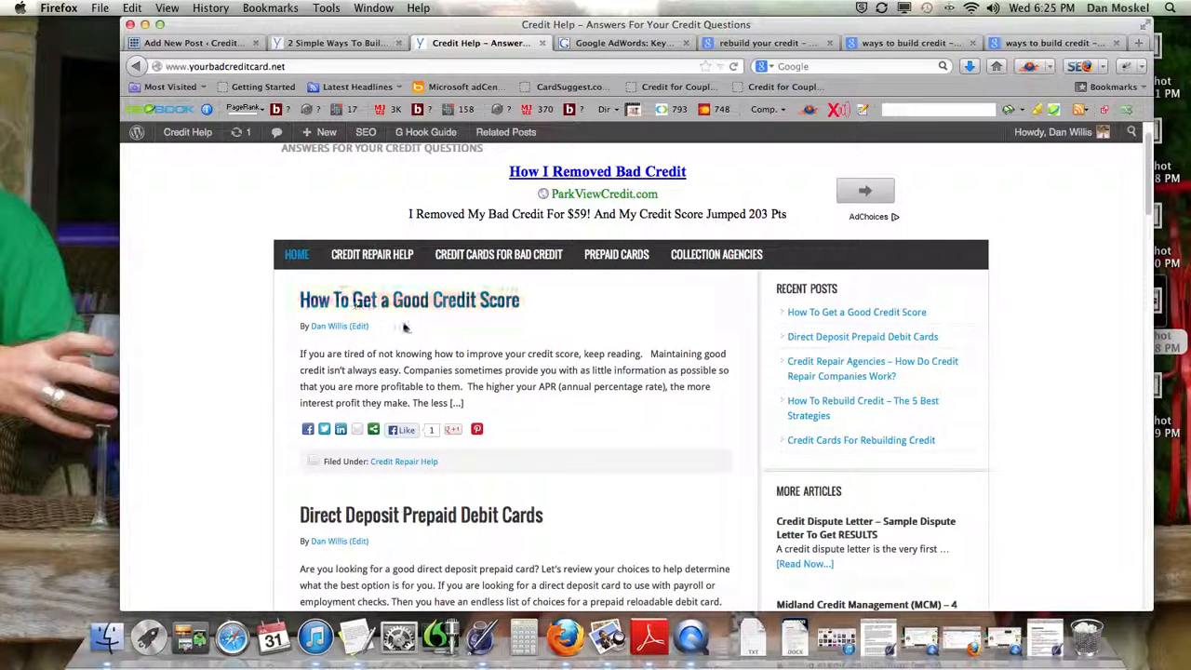
pyautogui.scroll(1, 404, 327)
# - Look through the articles in the site's Credit Repair Help category archive, and return to the post editor
pyautogui.click(373, 304)
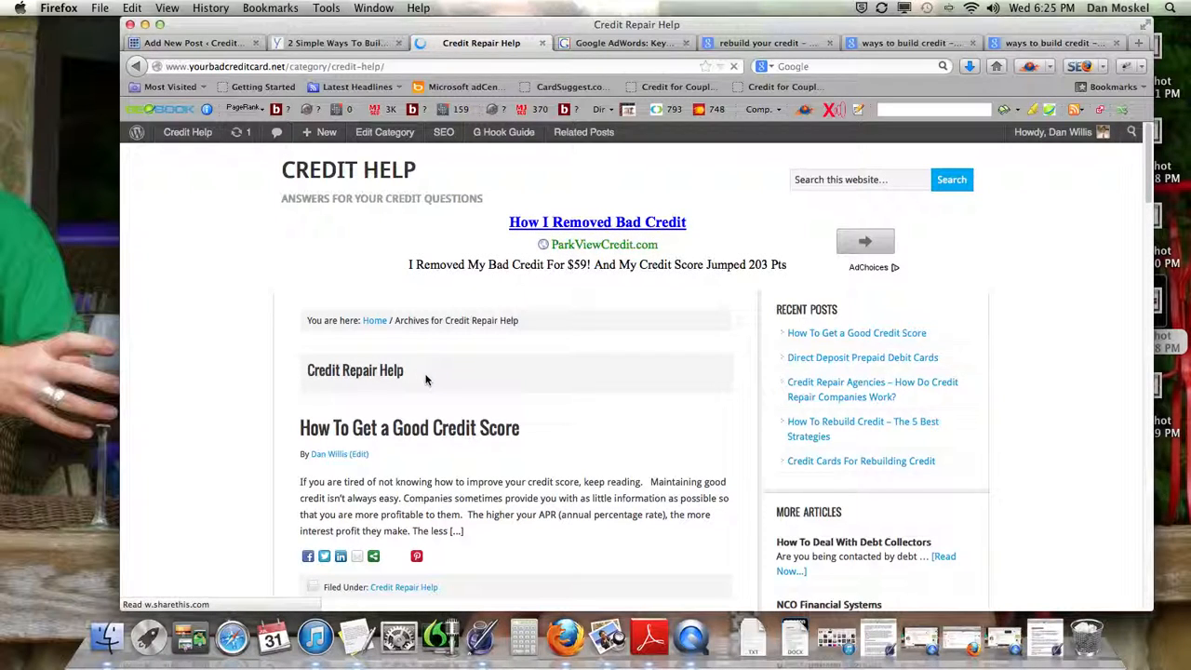
pyautogui.scroll(-2, 478, 380)
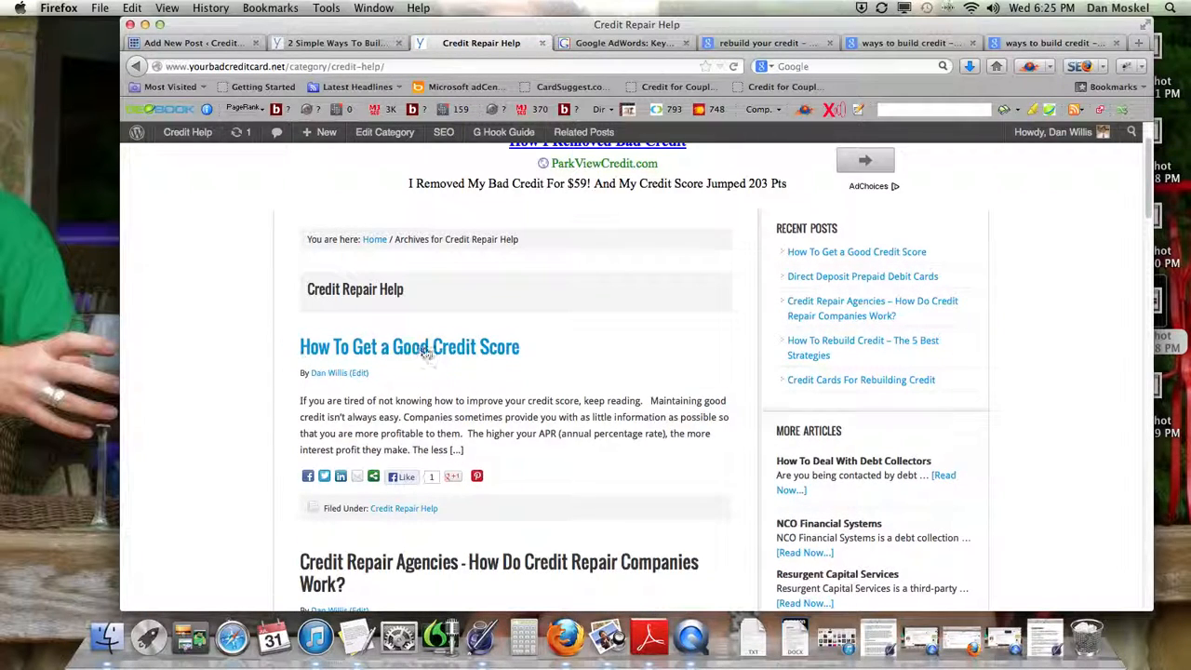
pyautogui.scroll(-1, 437, 344)
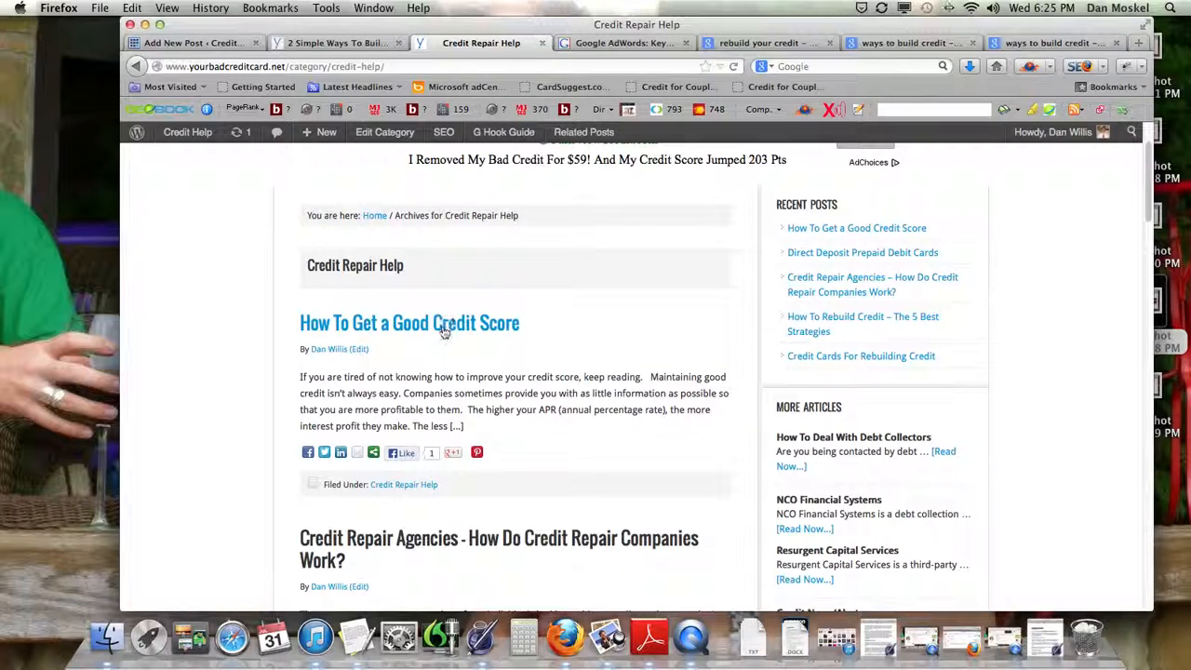
pyautogui.scroll(-6, 445, 332)
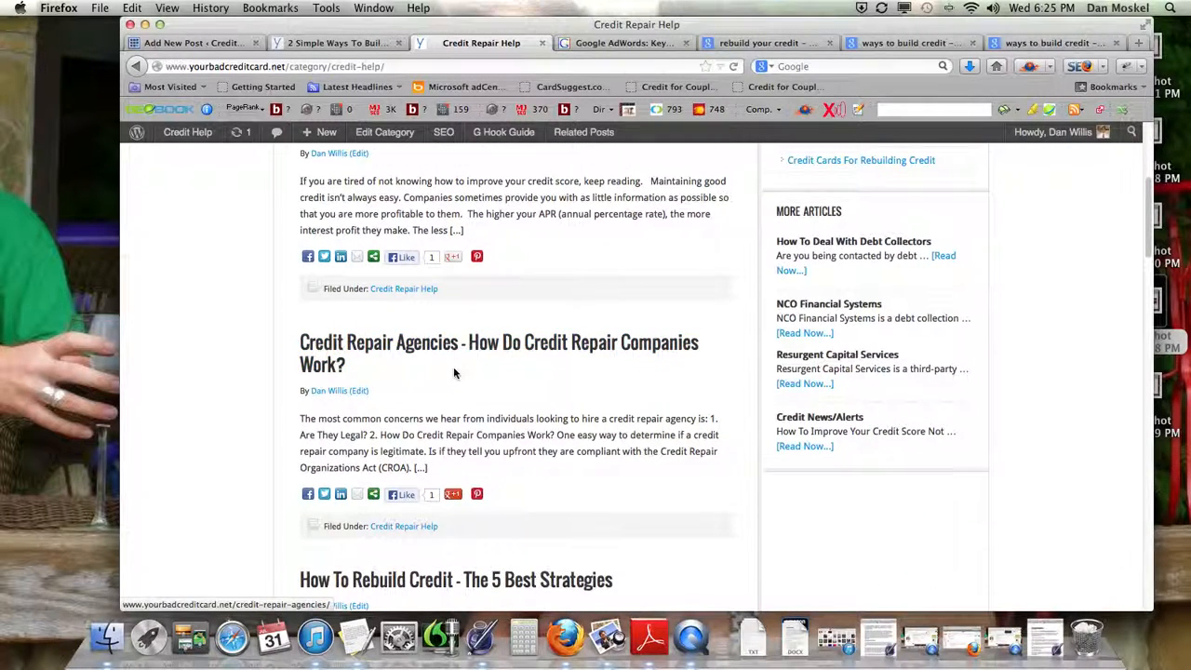
pyautogui.scroll(5, 446, 374)
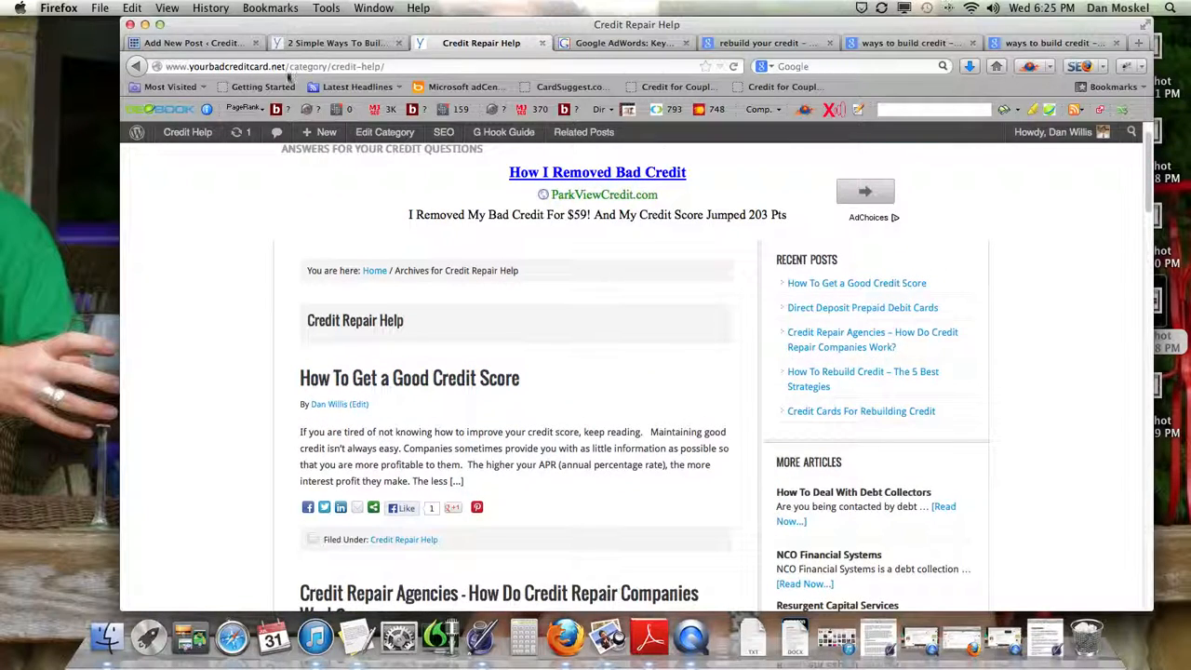
pyautogui.click(200, 43)
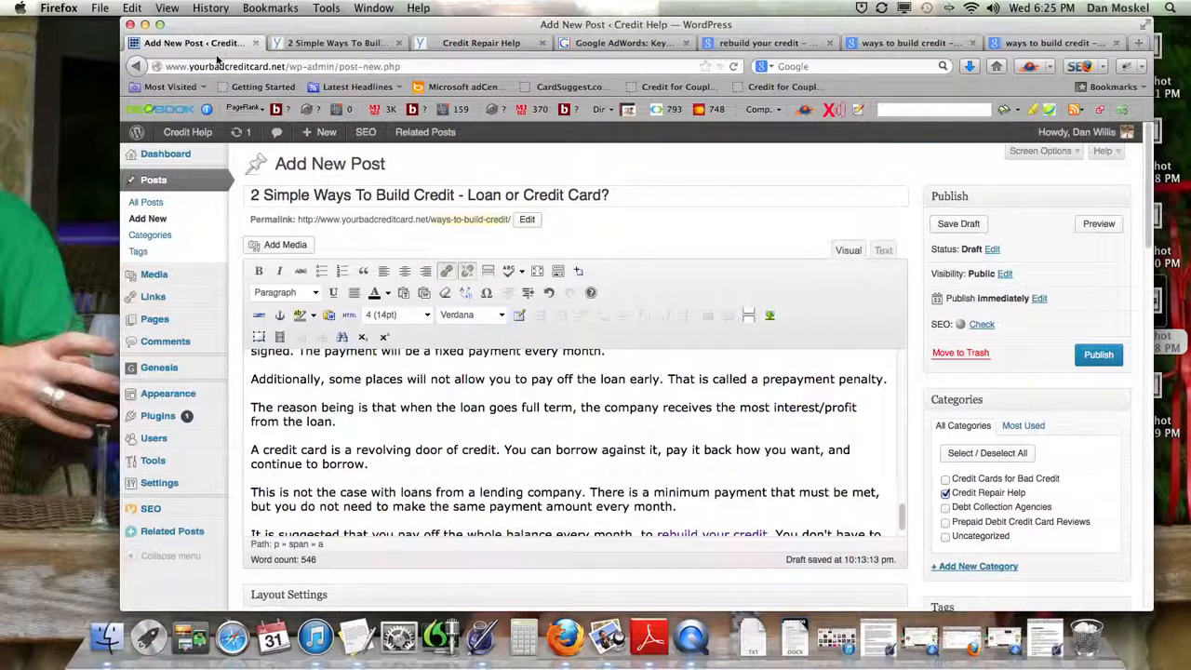
# - Review the search terms' monthly searches in the Google AdWords Keyword Tool, and return to the post editor
pyautogui.click(628, 46)
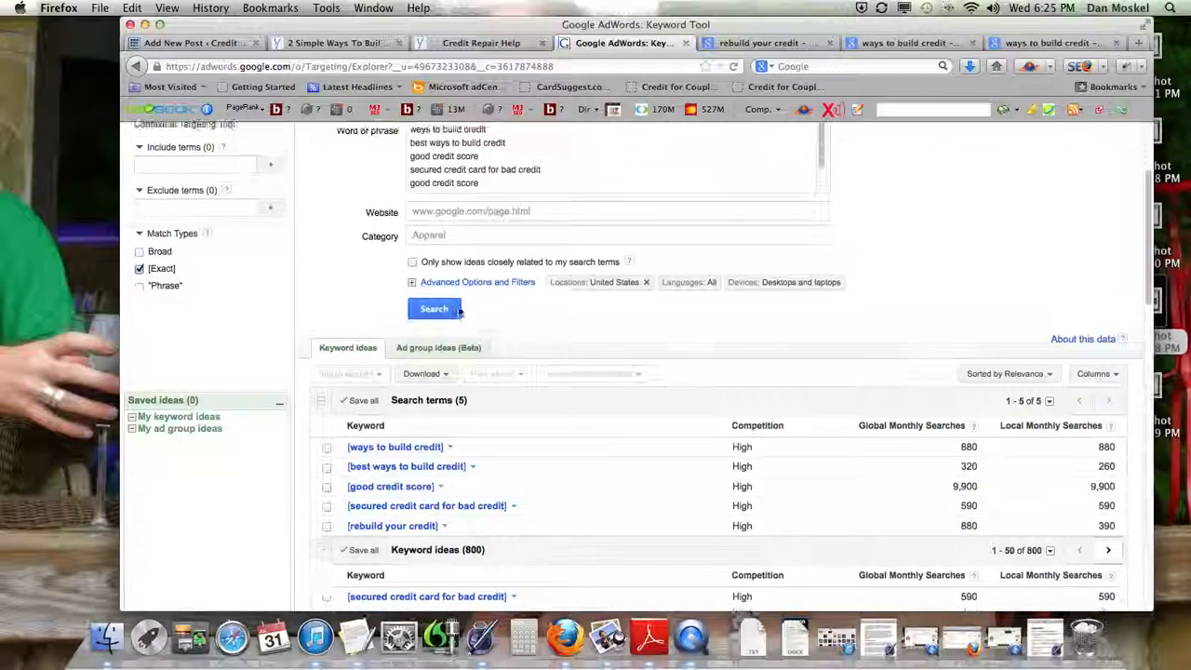
pyautogui.scroll(-3, 409, 373)
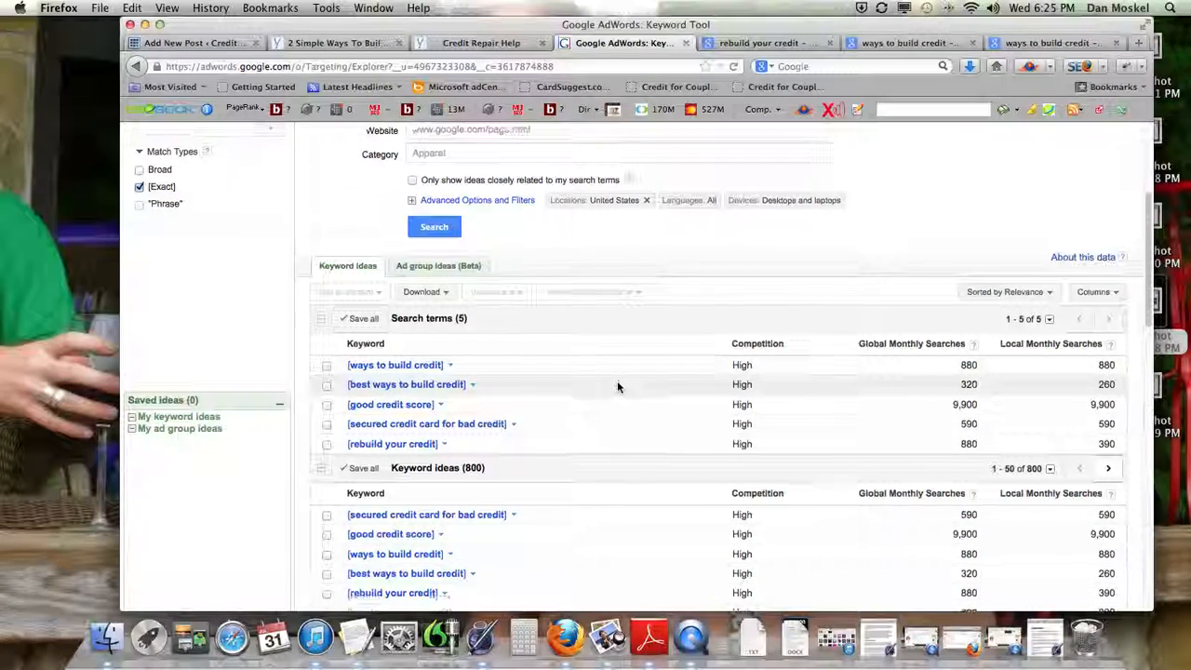
pyautogui.scroll(-2, 617, 385)
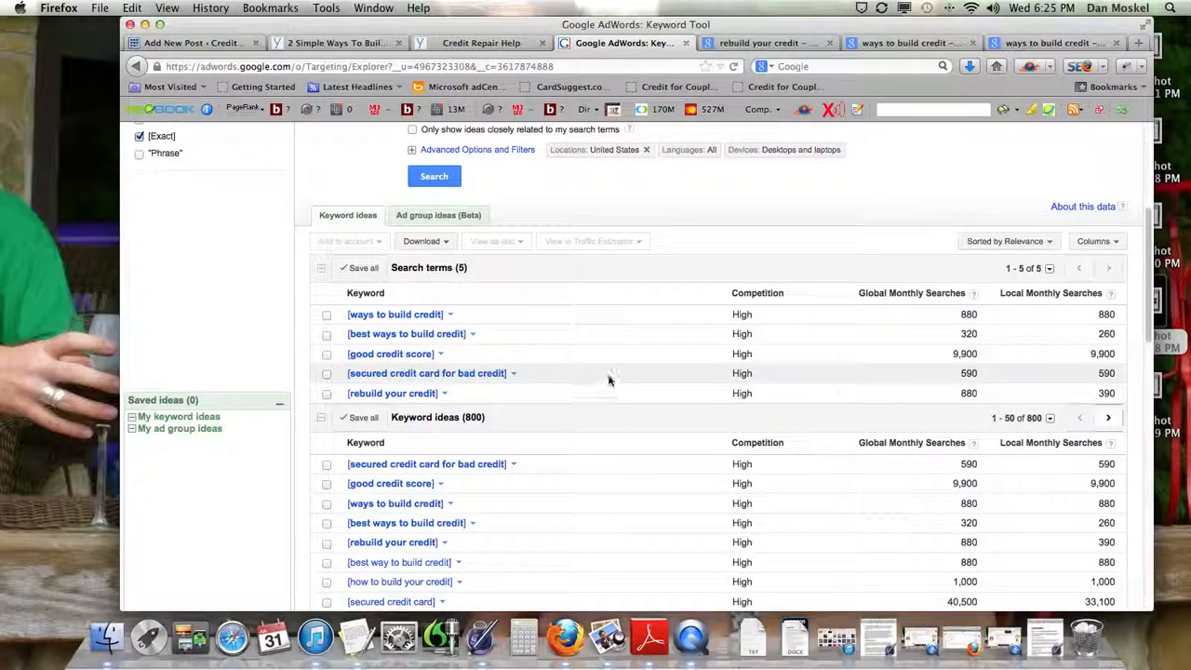
pyautogui.click(186, 46)
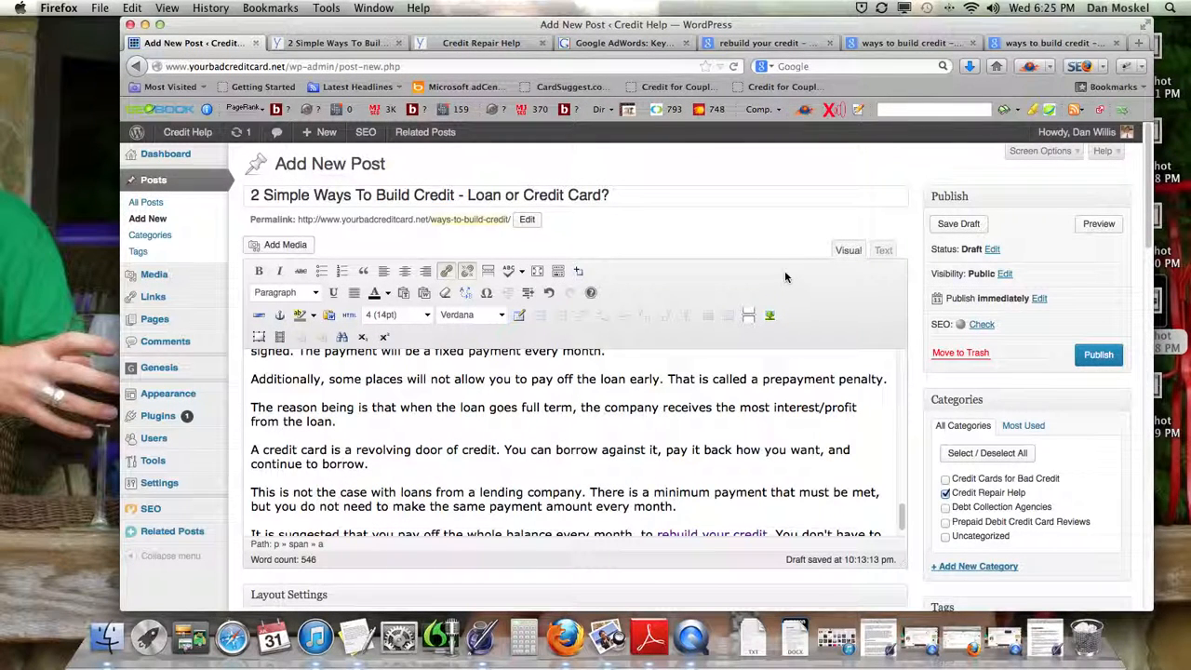
# - Publish the "2 Simple Ways To Build Credit - Loan or Credit Card?" post and view it live in a new tab
pyautogui.press('super+Tab')
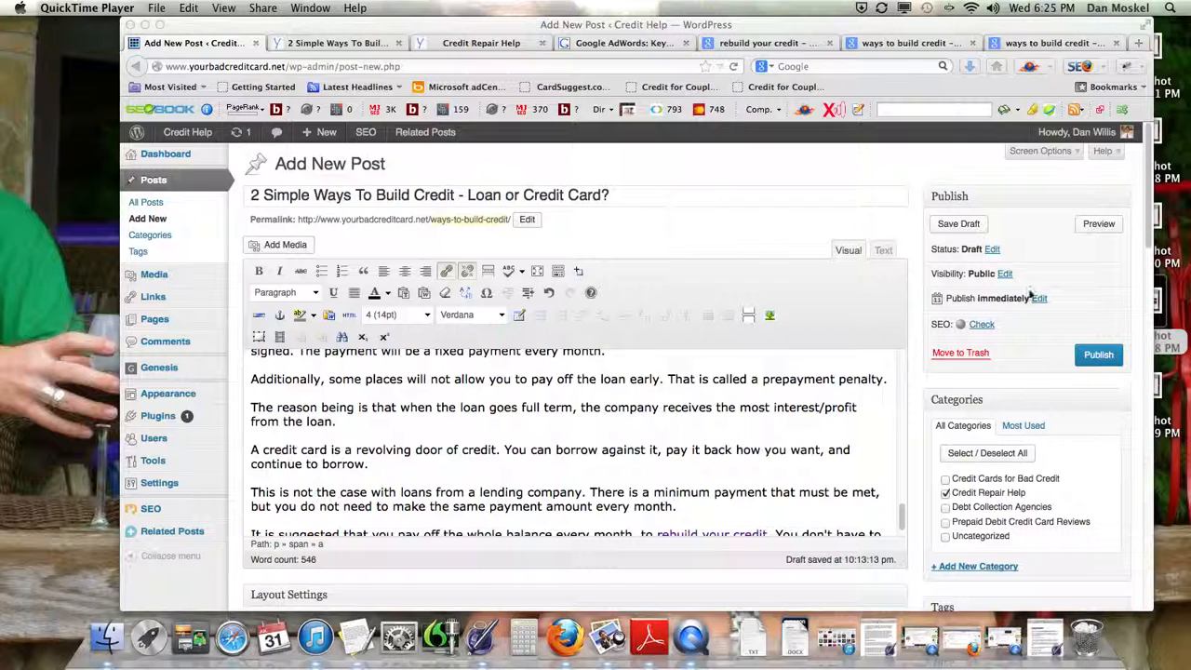
pyautogui.click(1100, 358)
pyautogui.click(1101, 357)
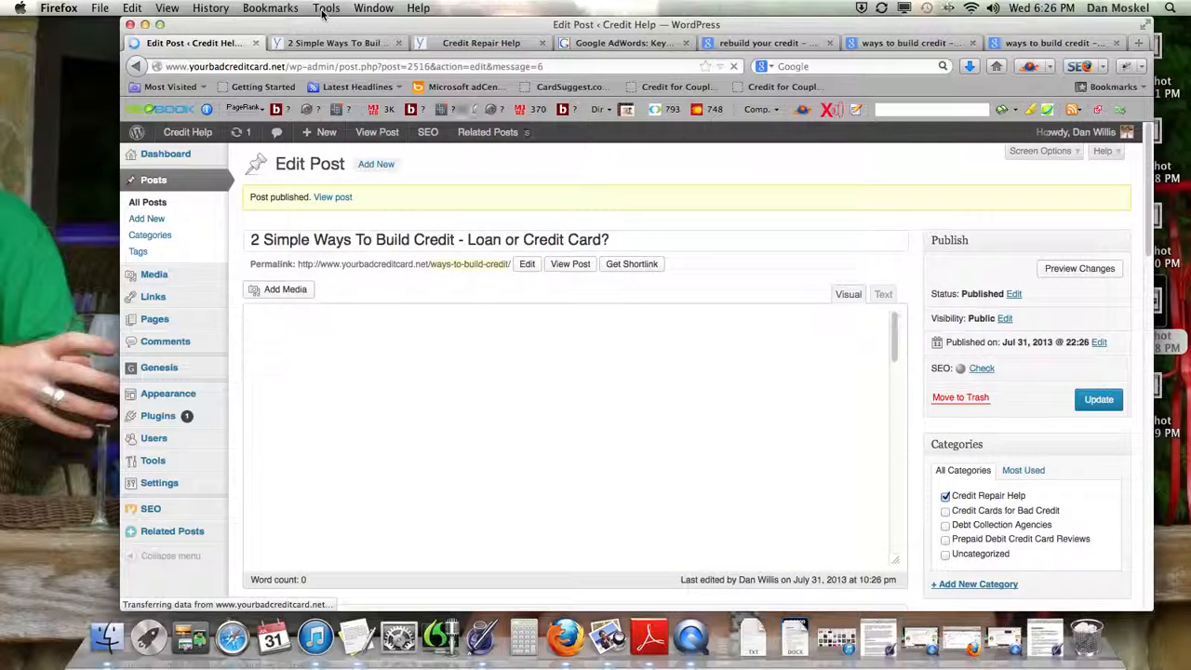
pyautogui.rightClick(339, 202)
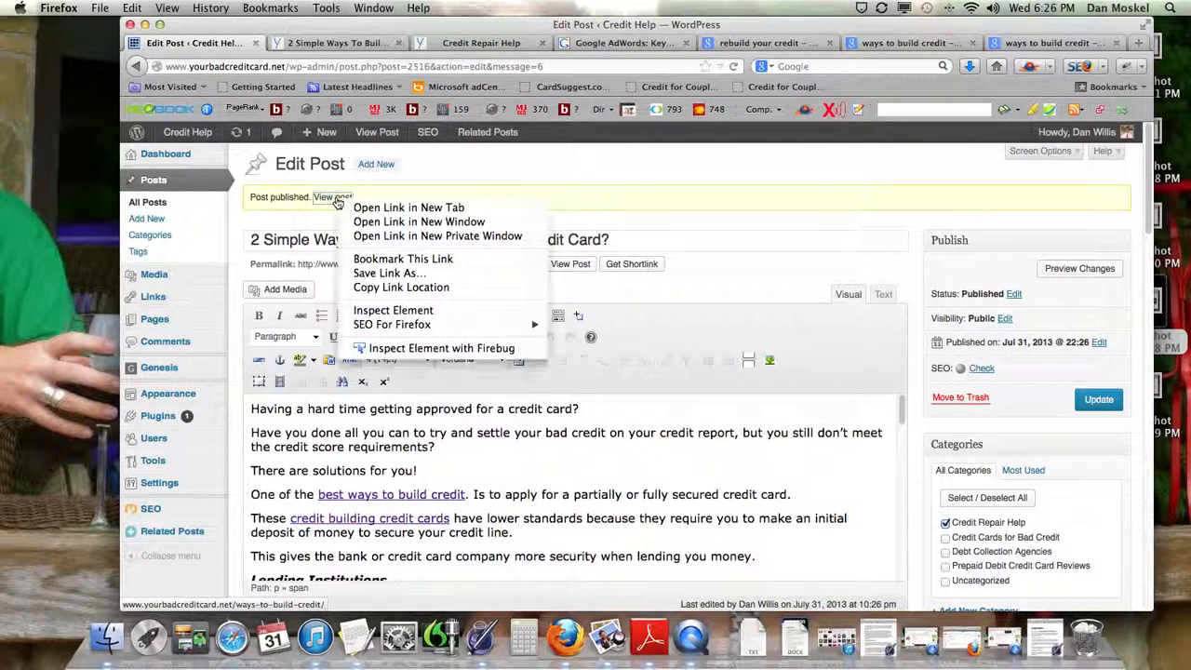
pyautogui.click(354, 207)
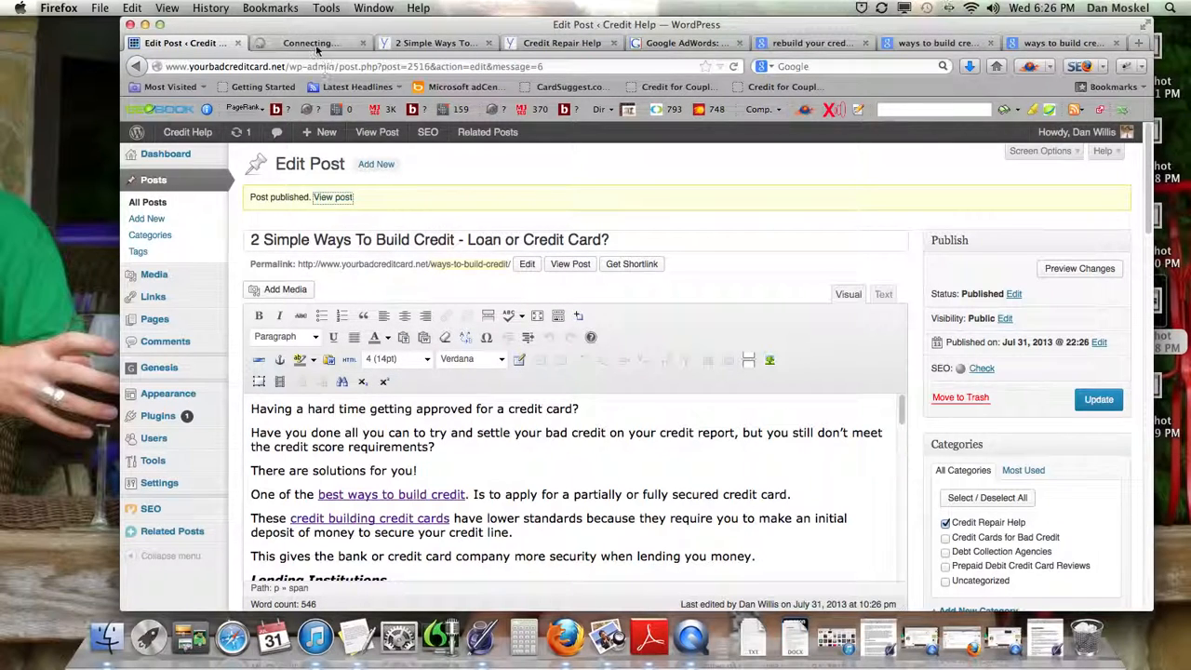
pyautogui.click(313, 44)
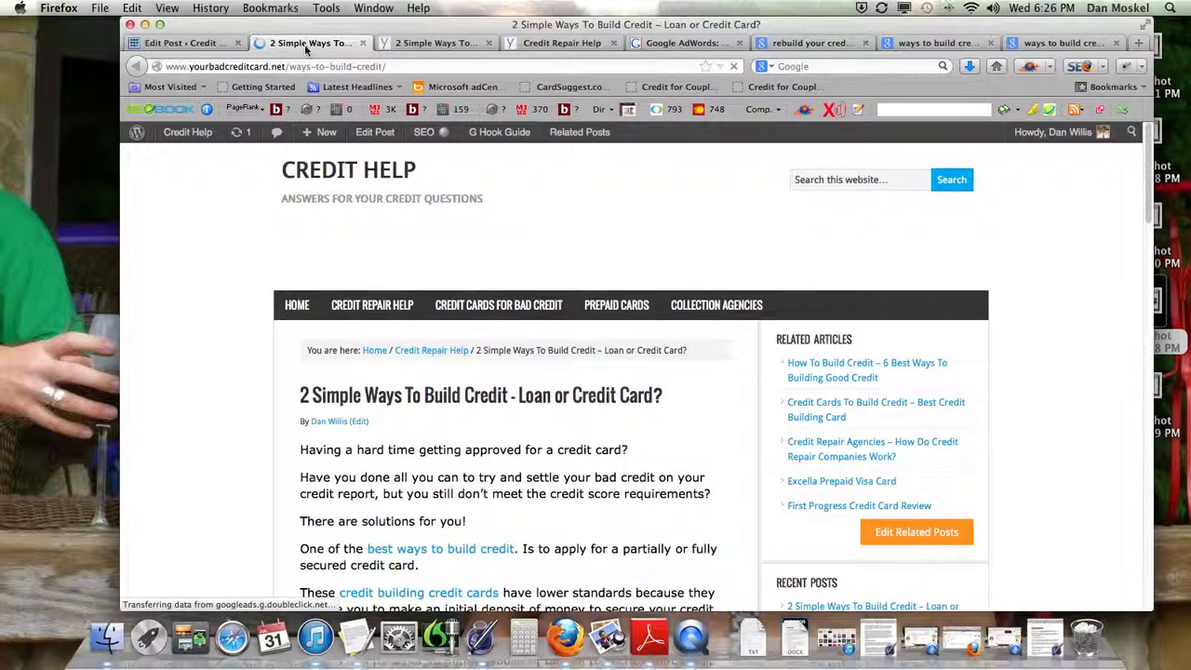
# - Check the top of the published post, and look through the home page's article listing for it
pyautogui.scroll(-1, 330, 242)
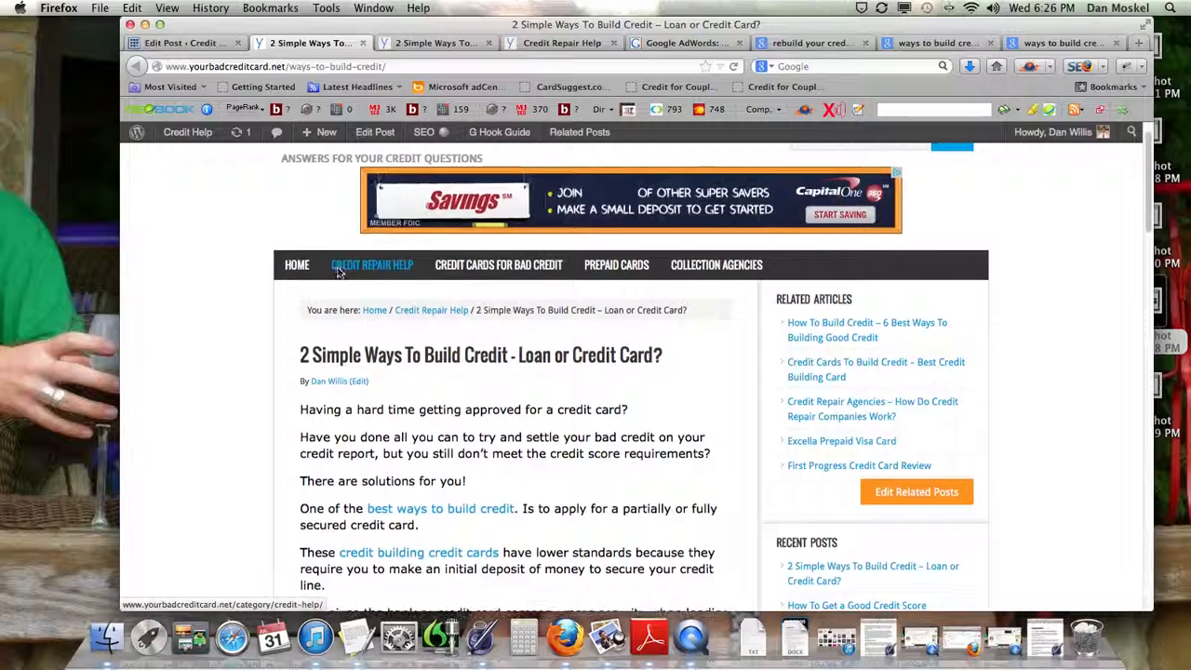
pyautogui.click(298, 266)
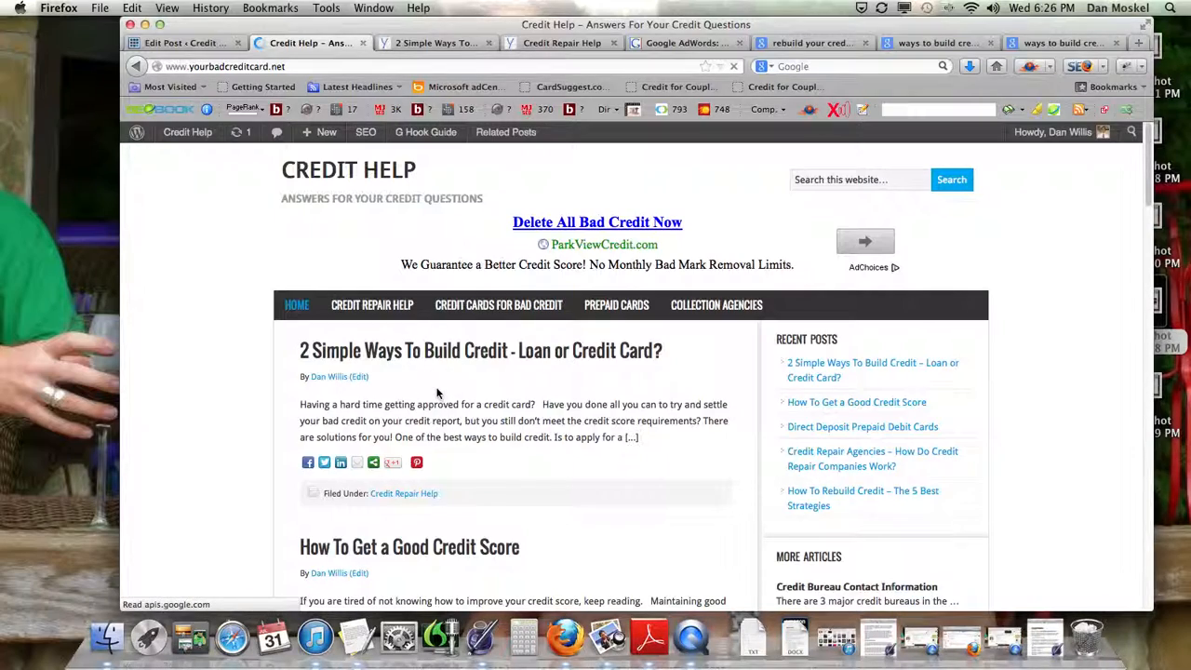
pyautogui.scroll(-15, 438, 393)
pyautogui.scroll(12, 435, 397)
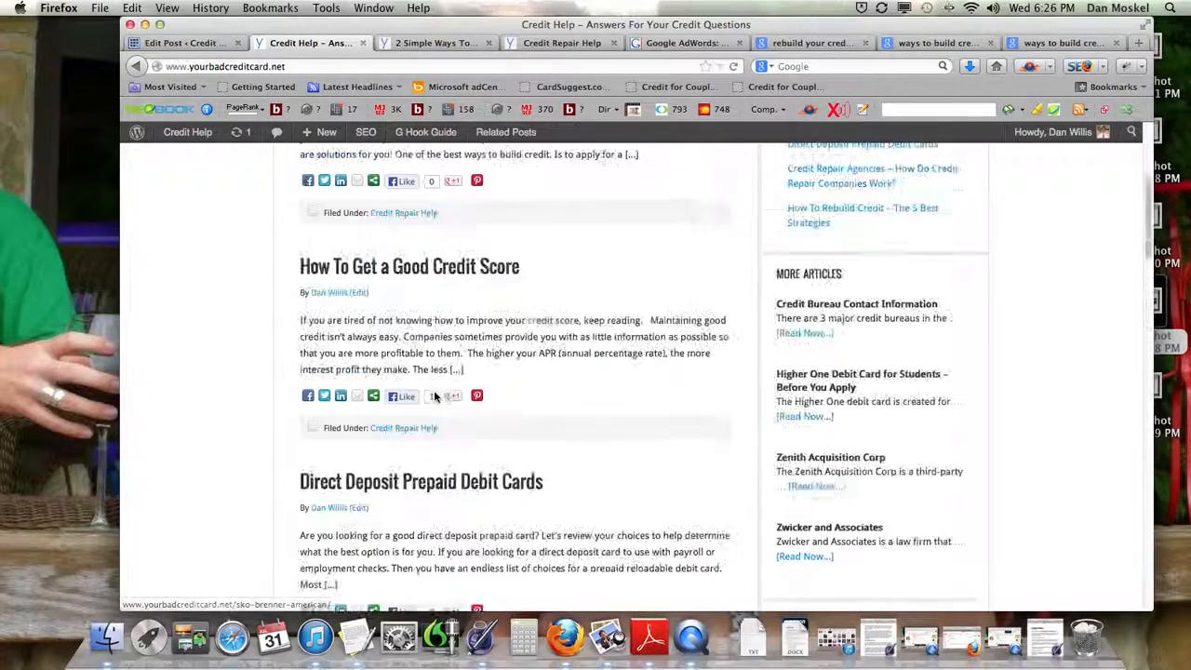
pyautogui.scroll(3, 434, 397)
# - Check the new post's listing in the Credit Repair Help category archive
pyautogui.click(380, 311)
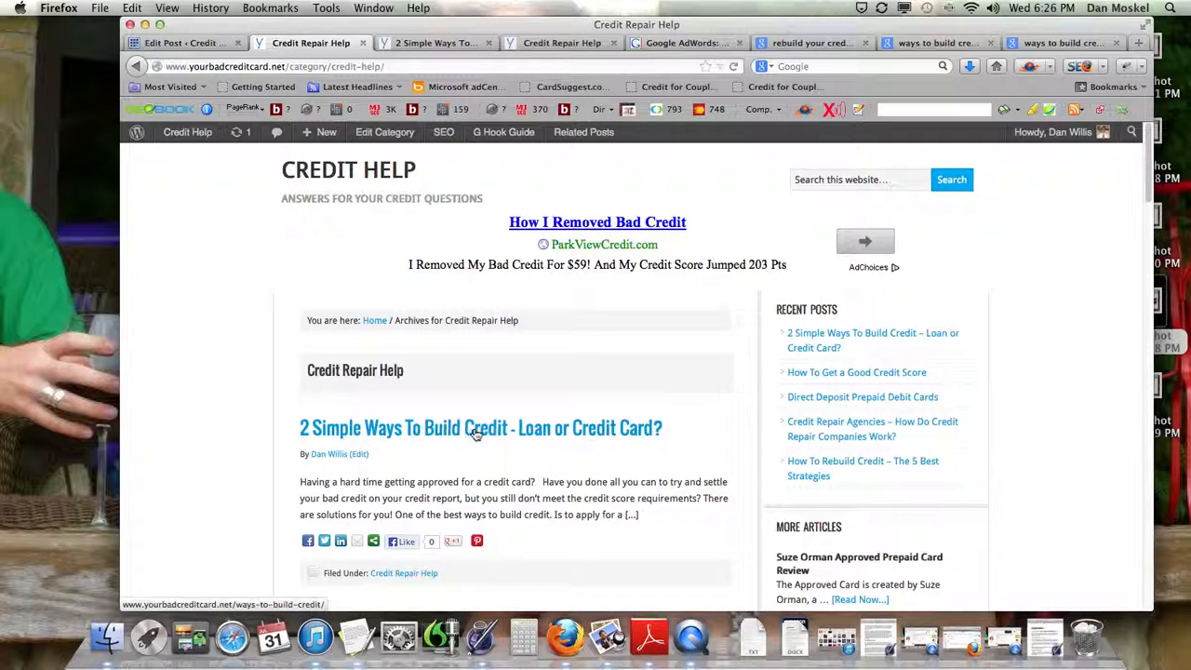
pyautogui.scroll(-3, 474, 434)
pyautogui.scroll(-5, 447, 465)
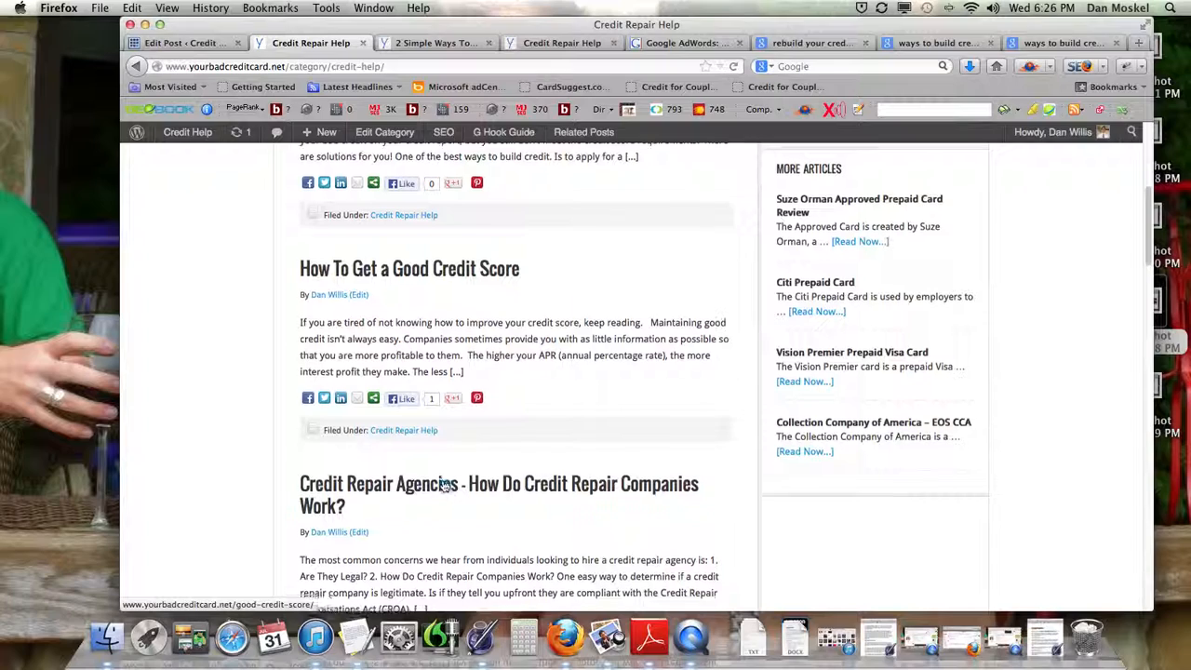
pyautogui.scroll(7, 445, 485)
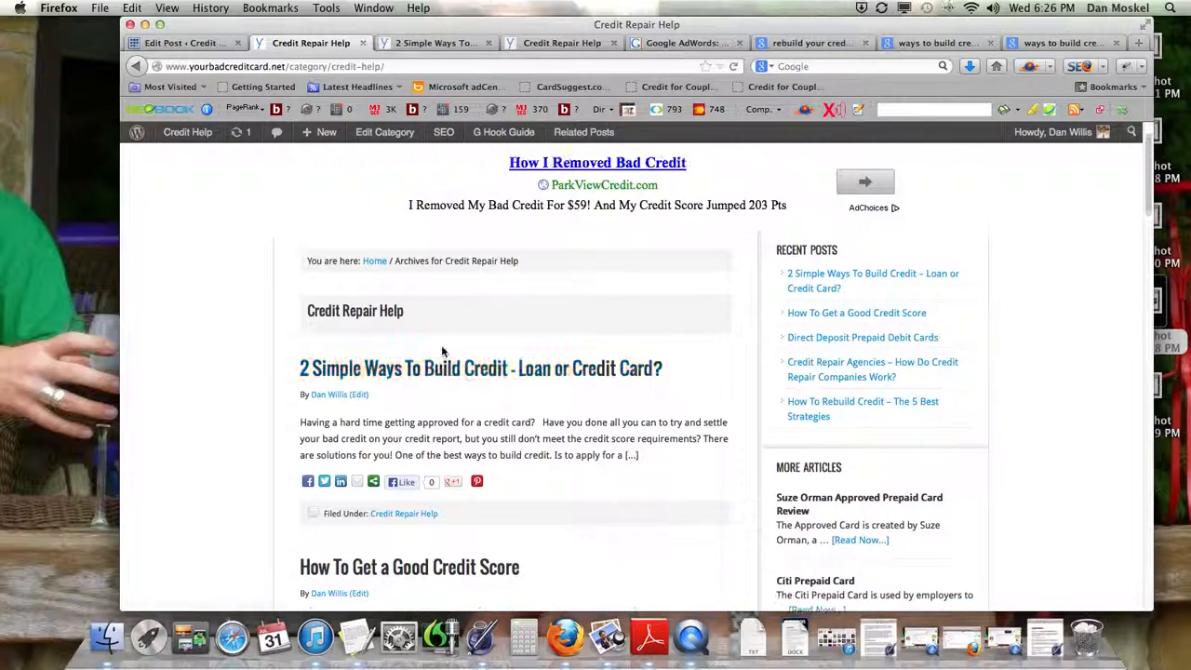
# - Open the published post from the category archive, test its "best ways to build credit" link, and return to the post
pyautogui.click(437, 370)
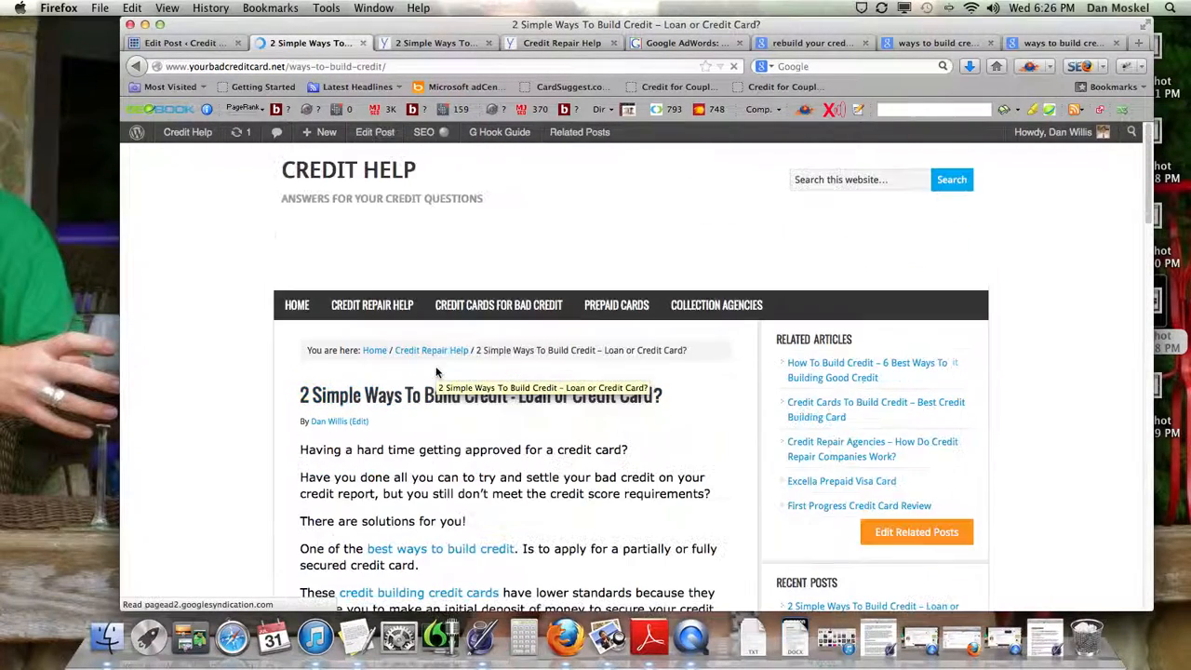
pyautogui.scroll(-3, 436, 391)
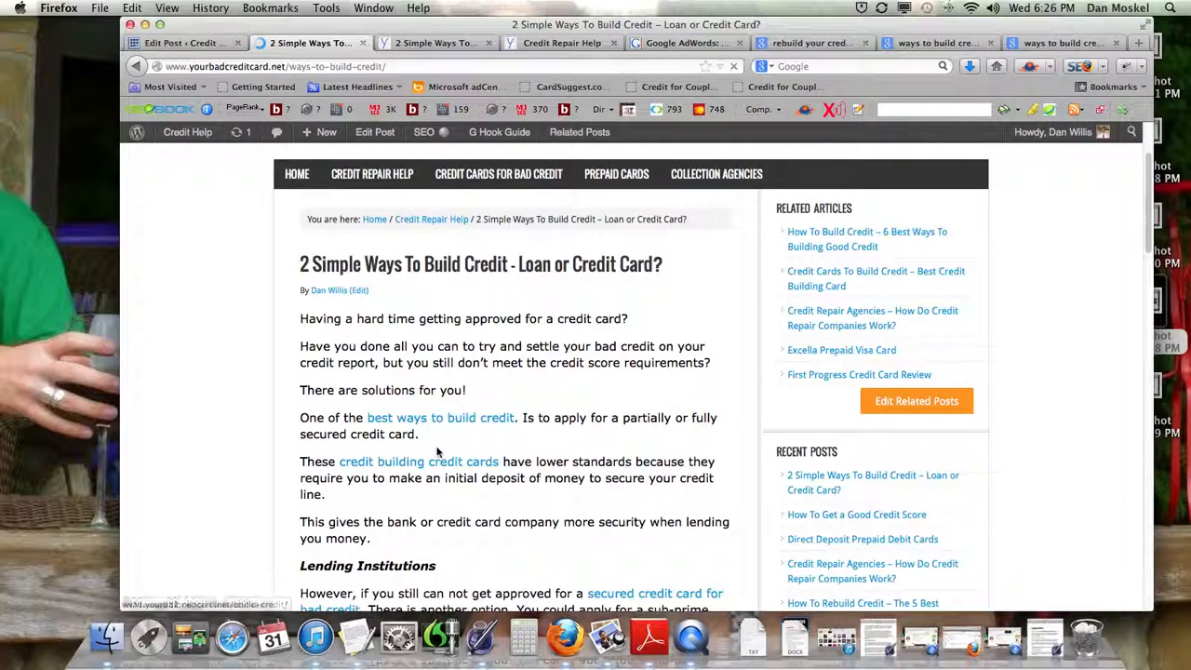
pyautogui.click(462, 419)
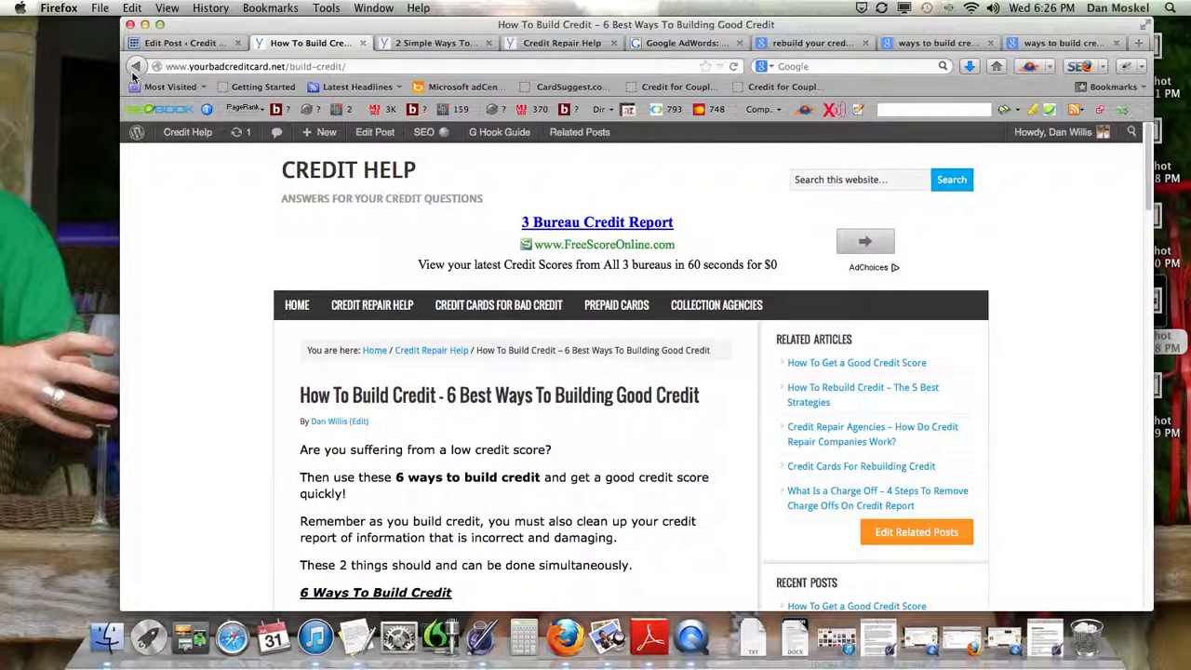
pyautogui.click(135, 69)
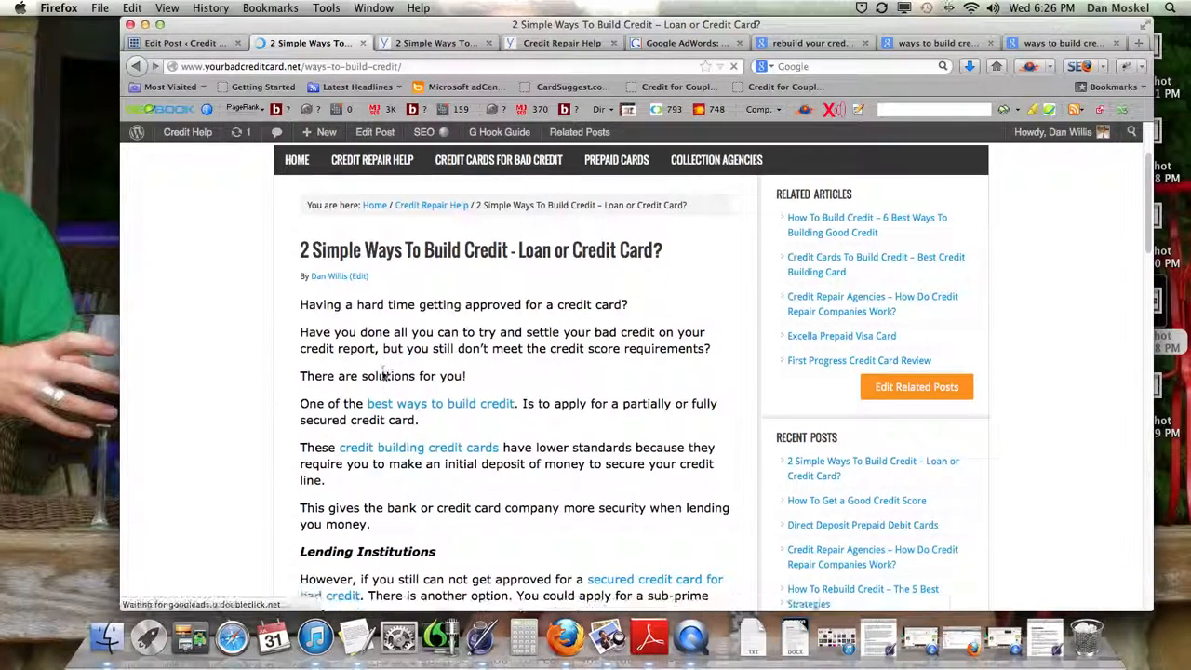
# - Test the "credit building credit cards" and "secured credit card for bad credit" links, returning to the post after each
pyautogui.click(437, 358)
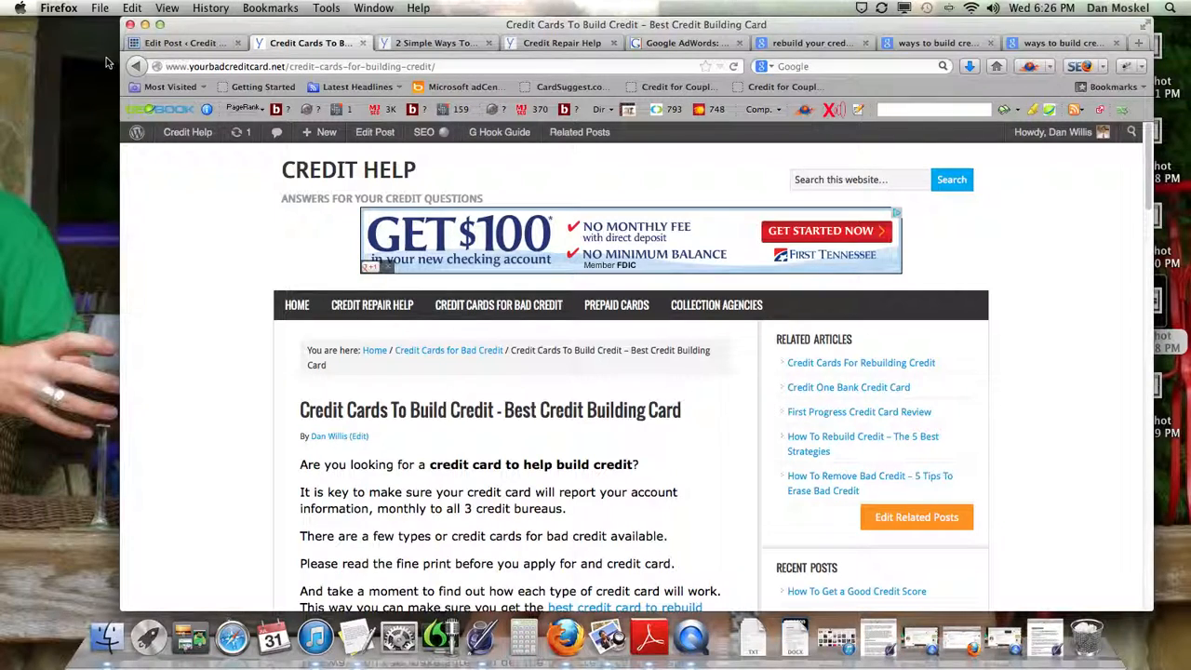
pyautogui.click(135, 66)
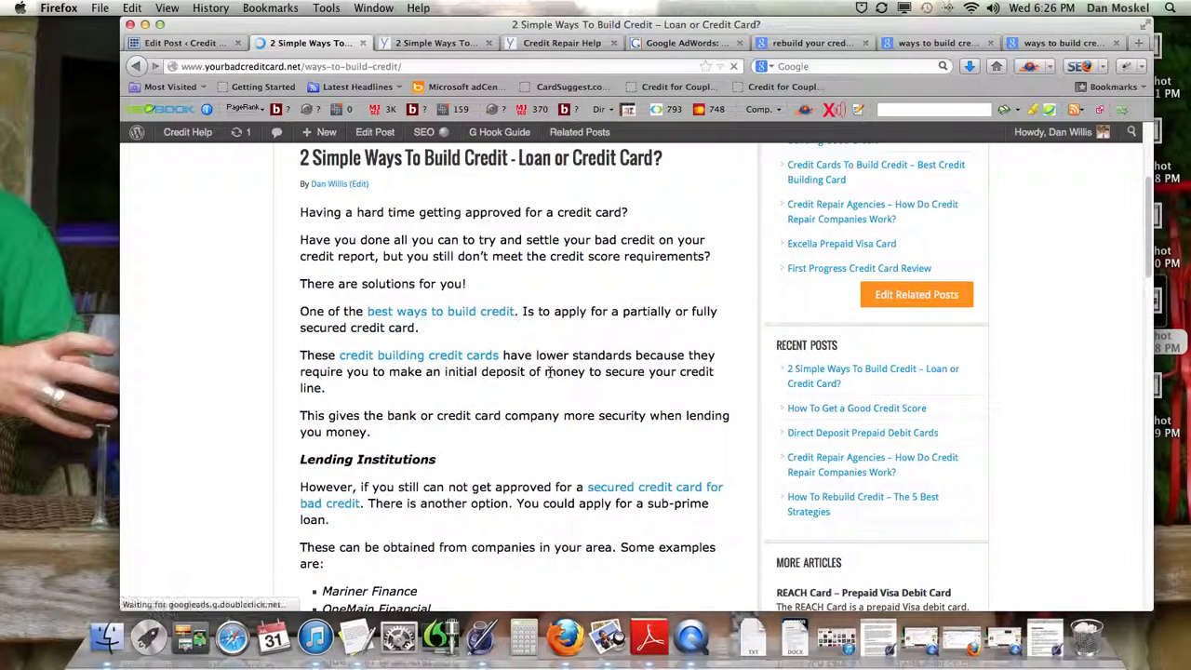
pyautogui.click(678, 359)
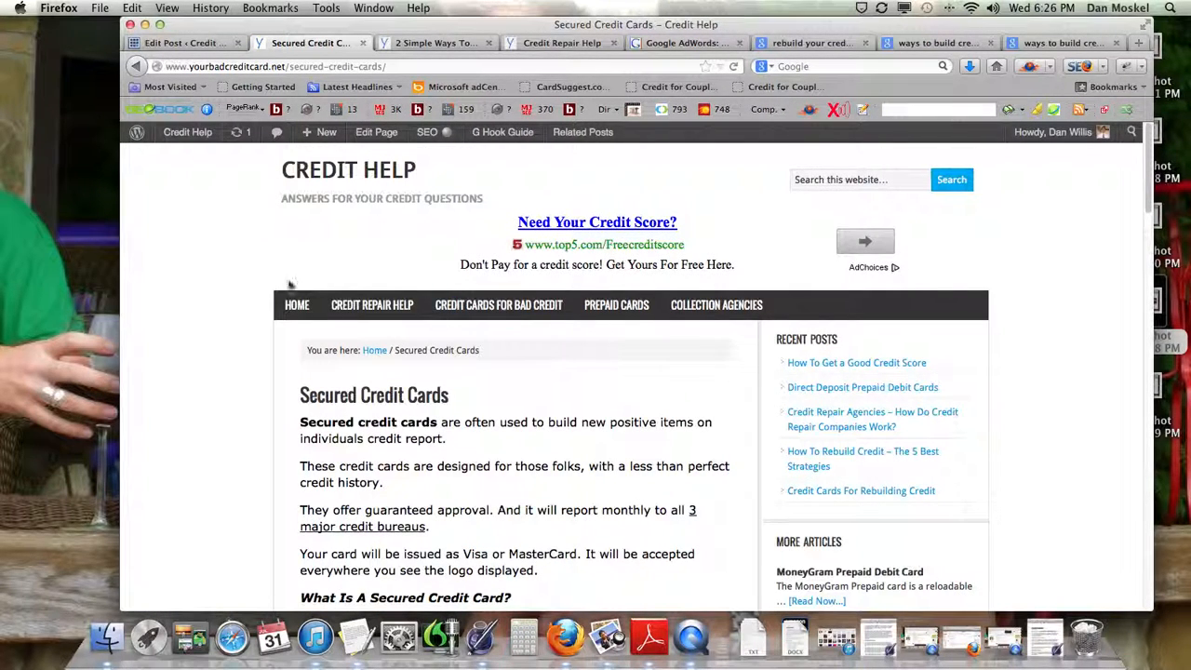
pyautogui.click(135, 66)
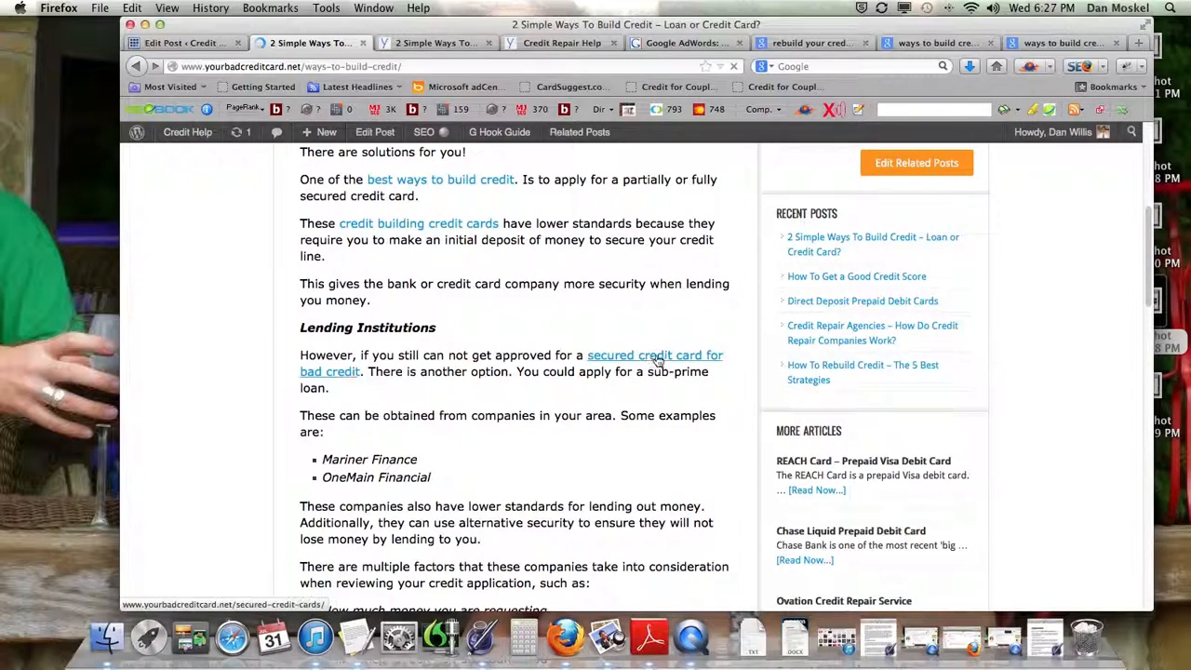
# - Test the "good credit score" link in the published post, look through the linked article, and return to the post
pyautogui.scroll(-5, 605, 400)
pyautogui.scroll(-2, 517, 442)
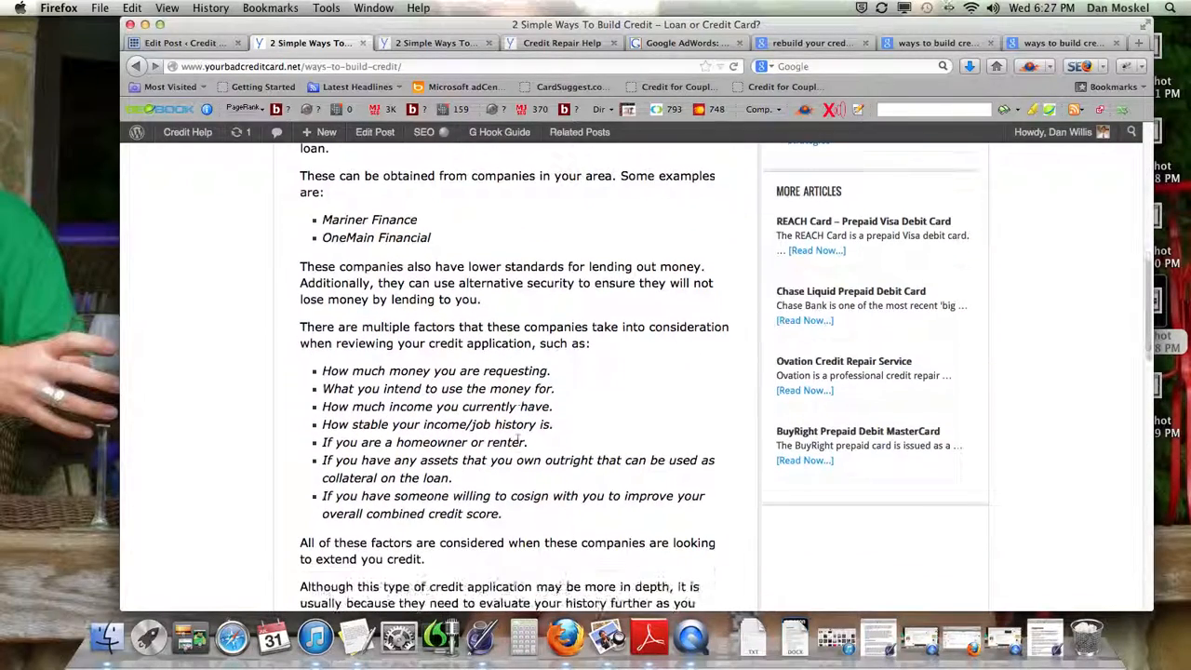
pyautogui.scroll(-5, 517, 445)
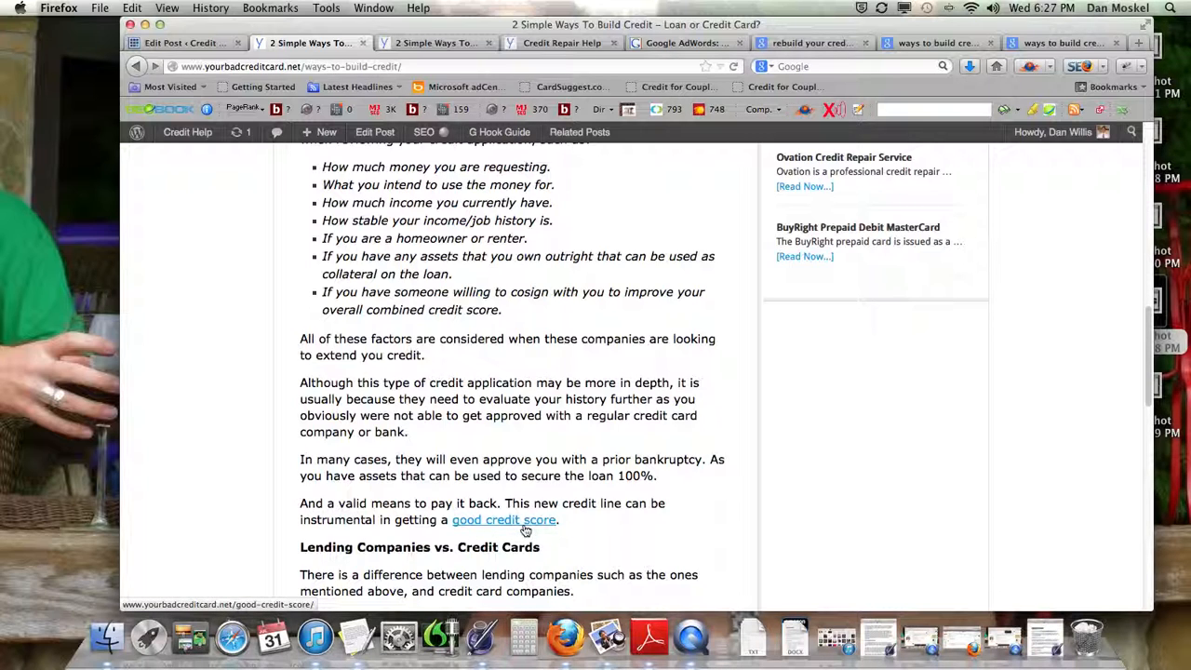
pyautogui.click(524, 529)
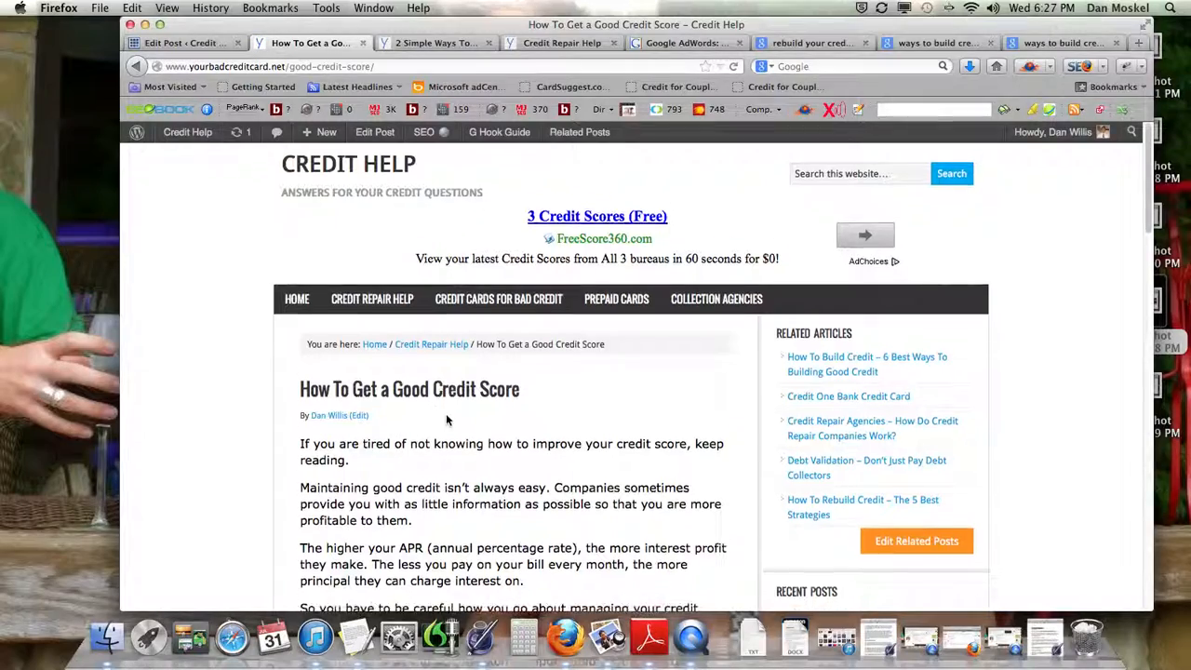
pyautogui.scroll(-5, 446, 413)
pyautogui.scroll(-8, 446, 420)
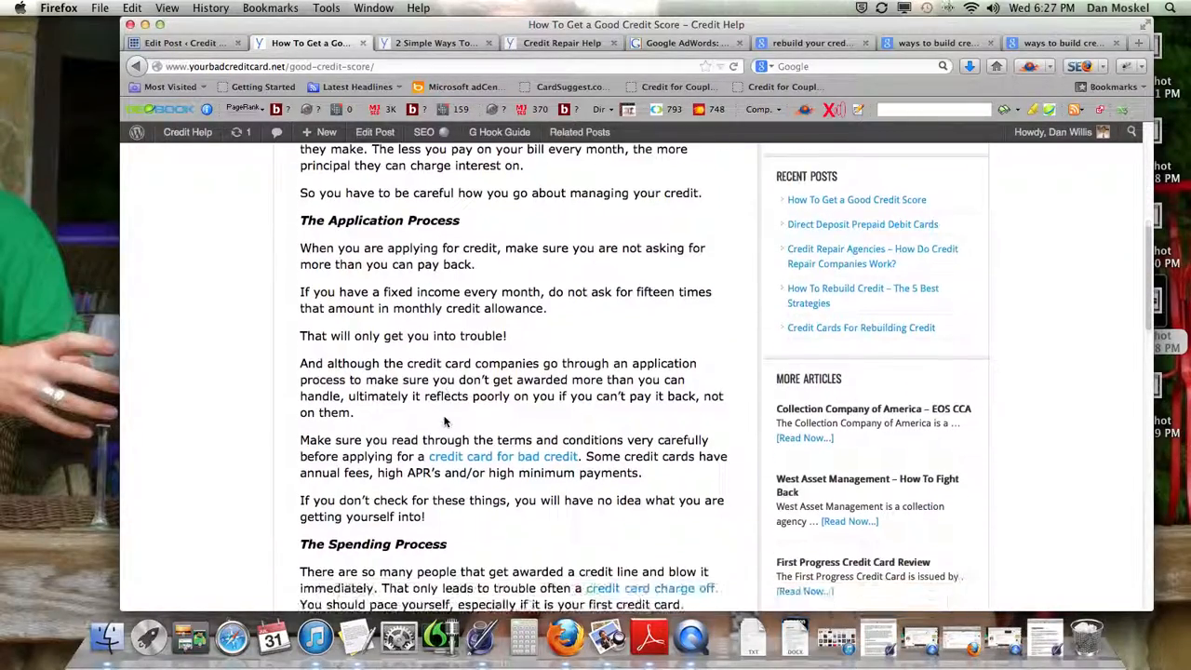
pyautogui.scroll(-2, 445, 421)
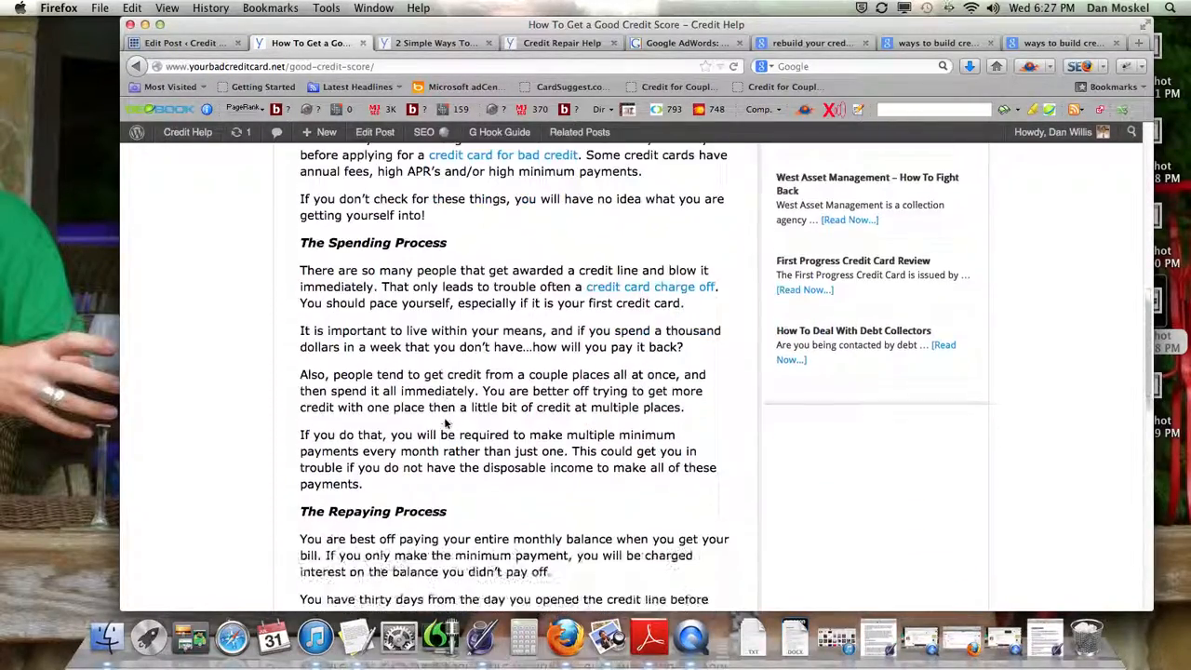
pyautogui.click(136, 67)
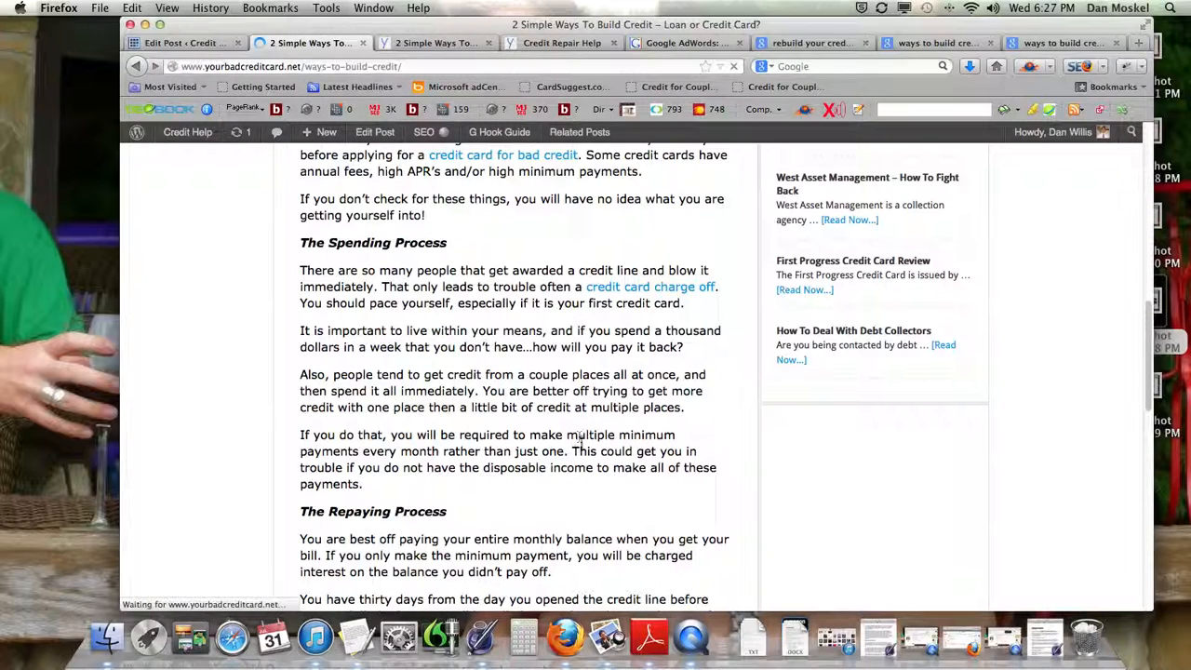
# - Test the "rebuild your credit" link near the end of the post twice, returning to the post each time
pyautogui.scroll(-9, 587, 450)
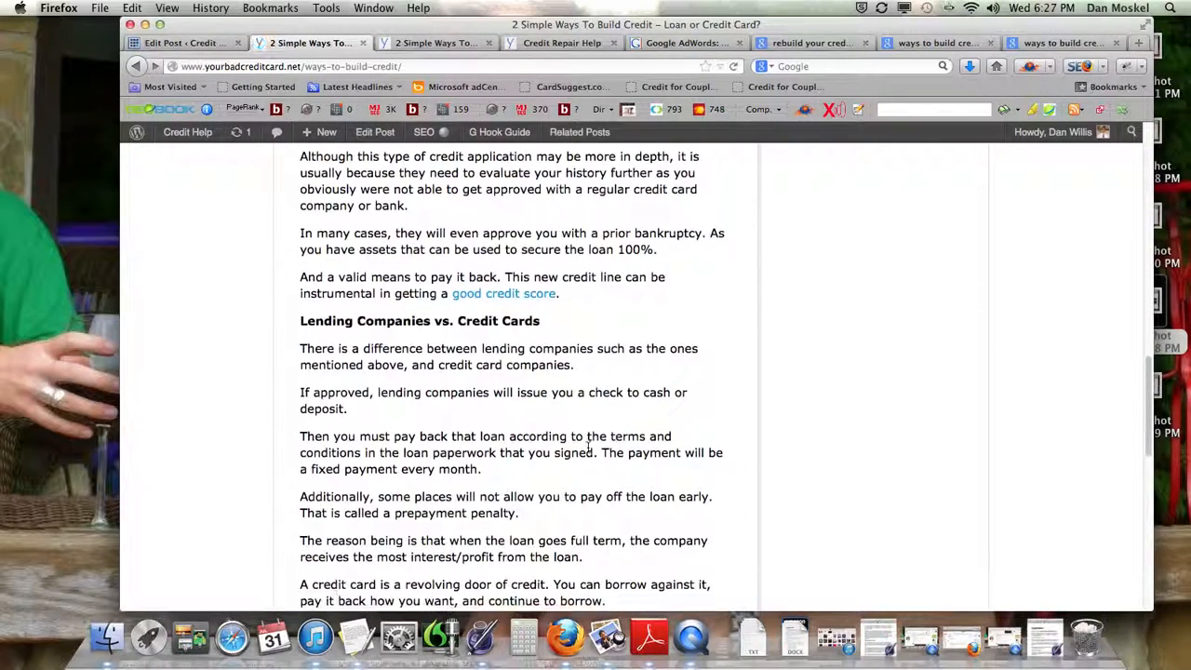
pyautogui.click(364, 502)
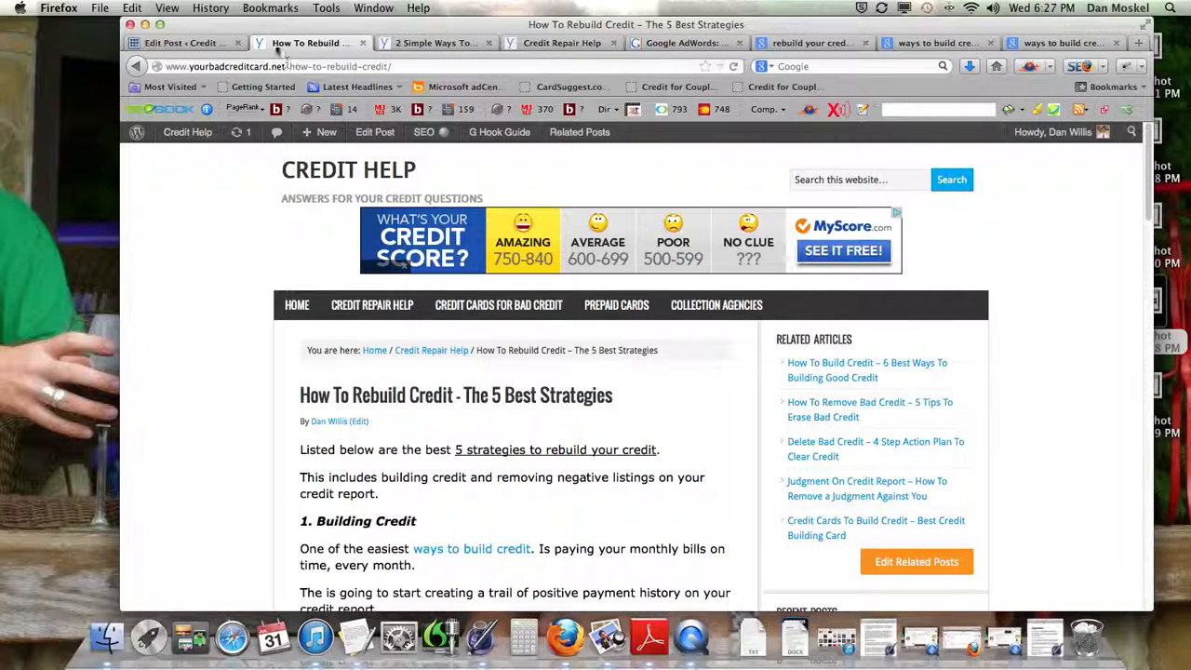
pyautogui.click(137, 67)
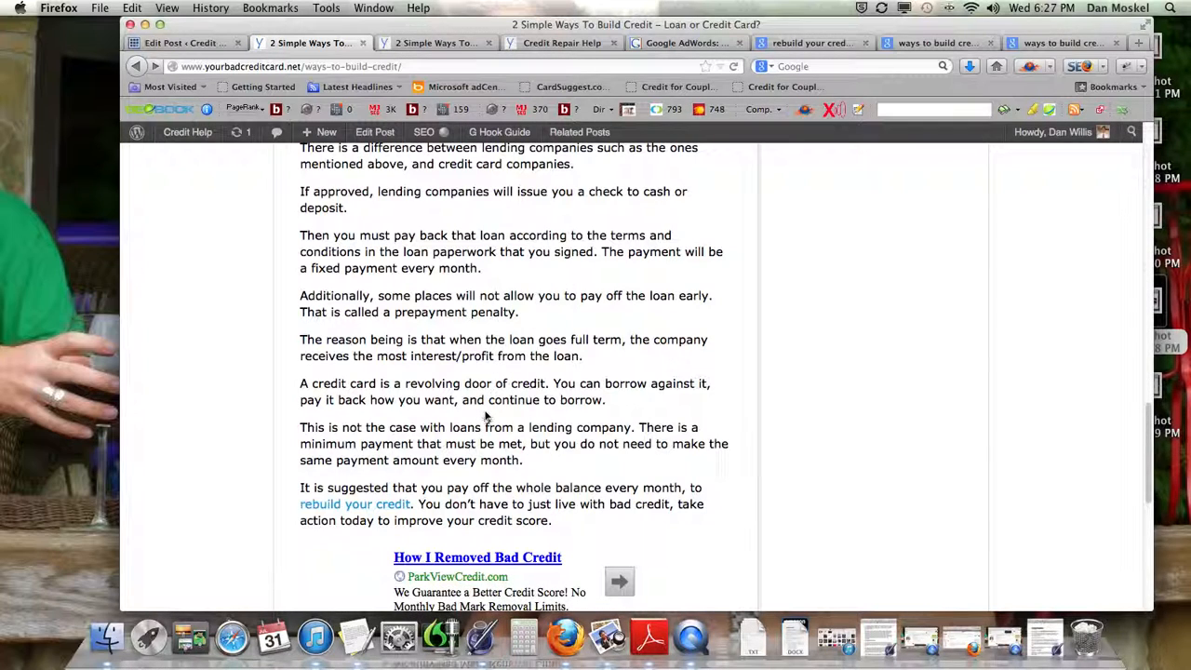
pyautogui.click(363, 509)
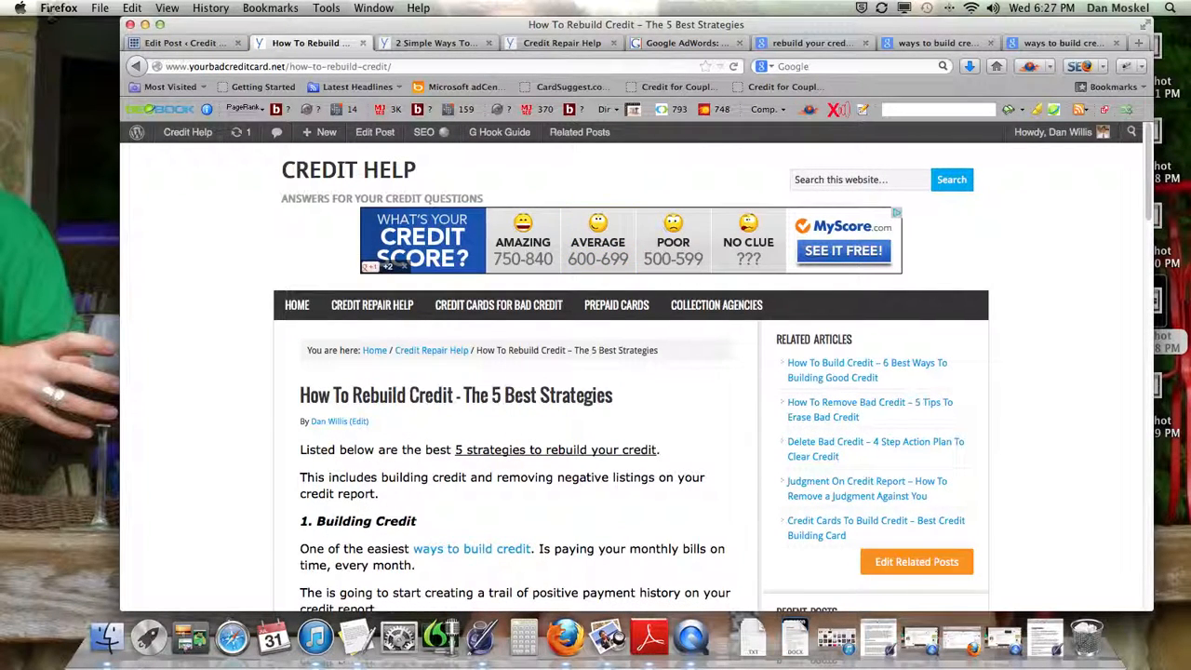
pyautogui.click(136, 66)
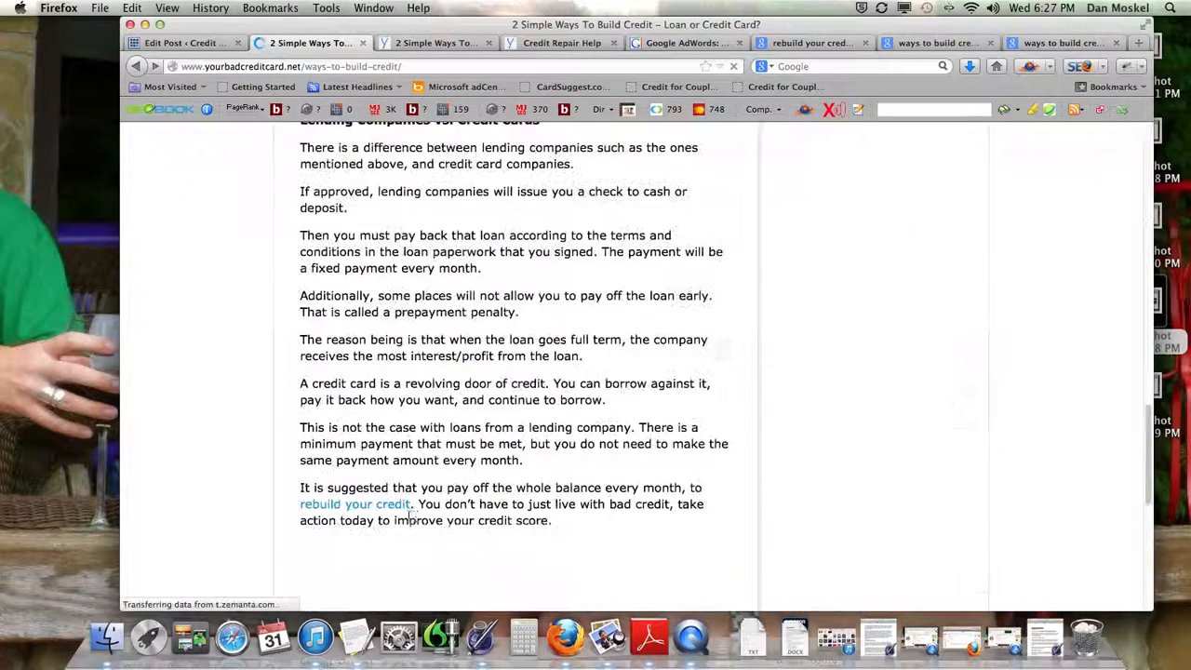
# - Review the open Google results for "rebuild your credit", including the ads and the first organic listings
pyautogui.click(819, 43)
pyautogui.scroll(5, 437, 140)
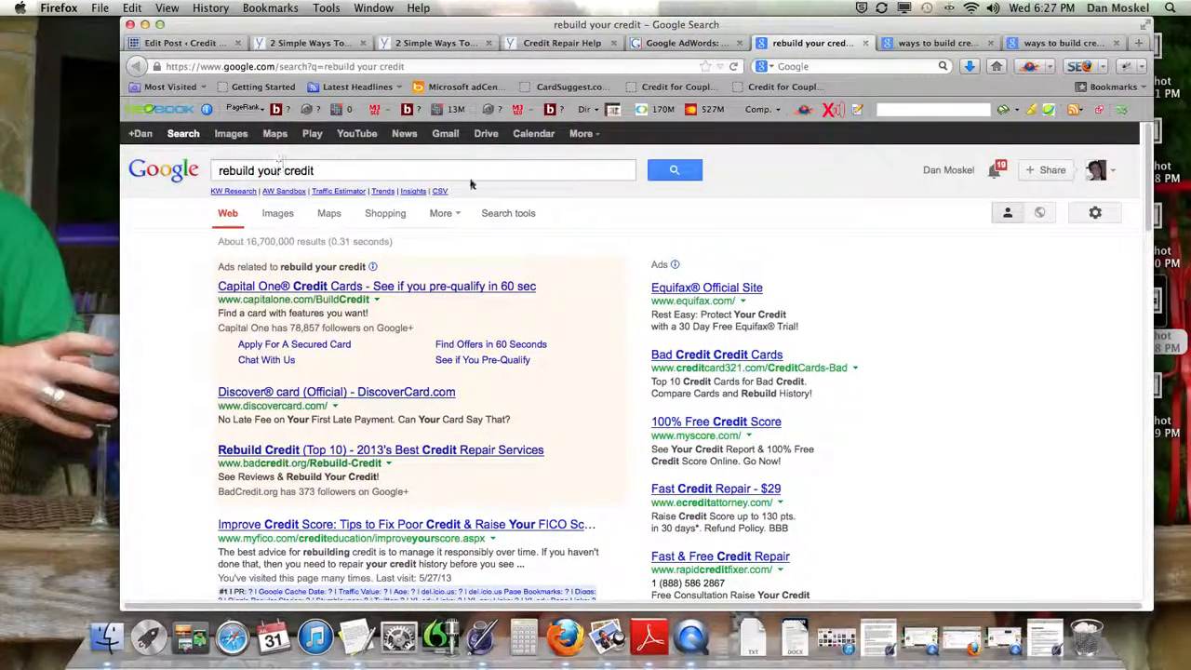
pyautogui.scroll(-2, 455, 200)
pyautogui.scroll(-4, 455, 200)
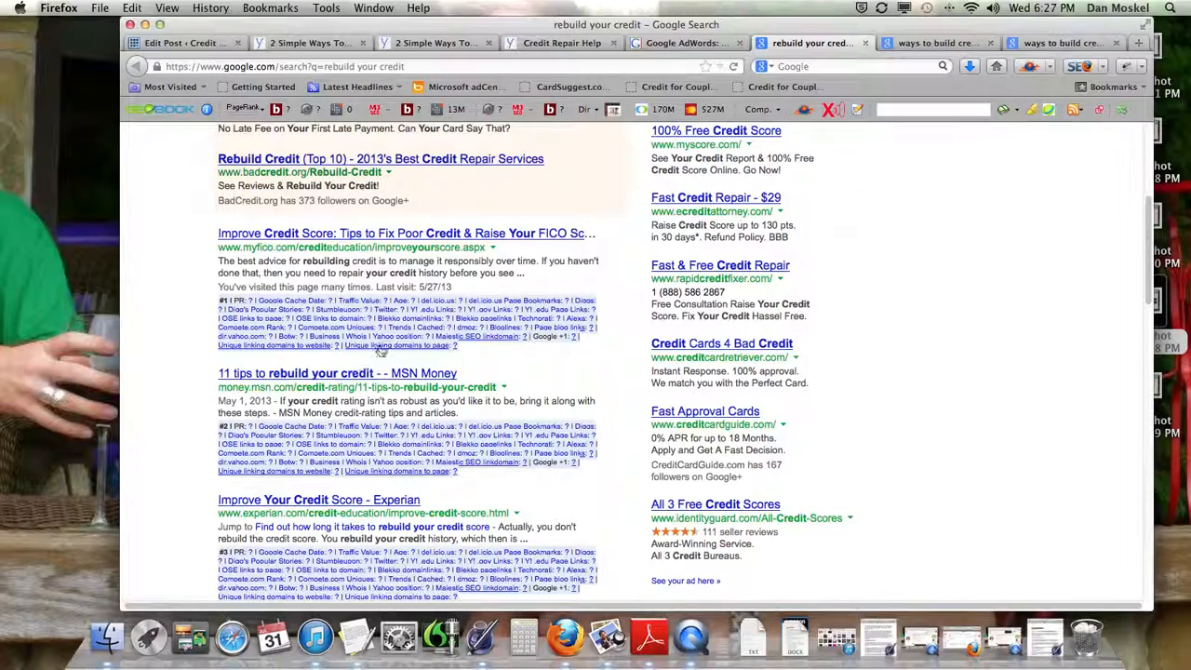
pyautogui.scroll(5, 433, 130)
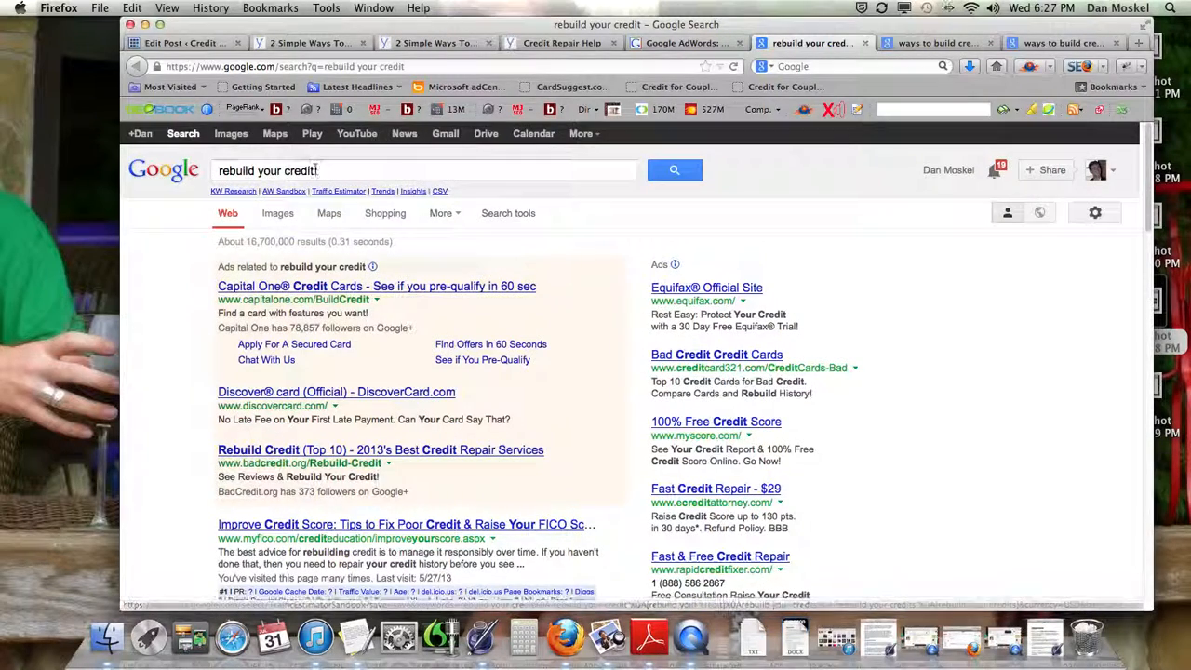
# - Go back to the published post and follow its "good credit score" link to the related article
pyautogui.click(324, 43)
pyautogui.scroll(8, 480, 398)
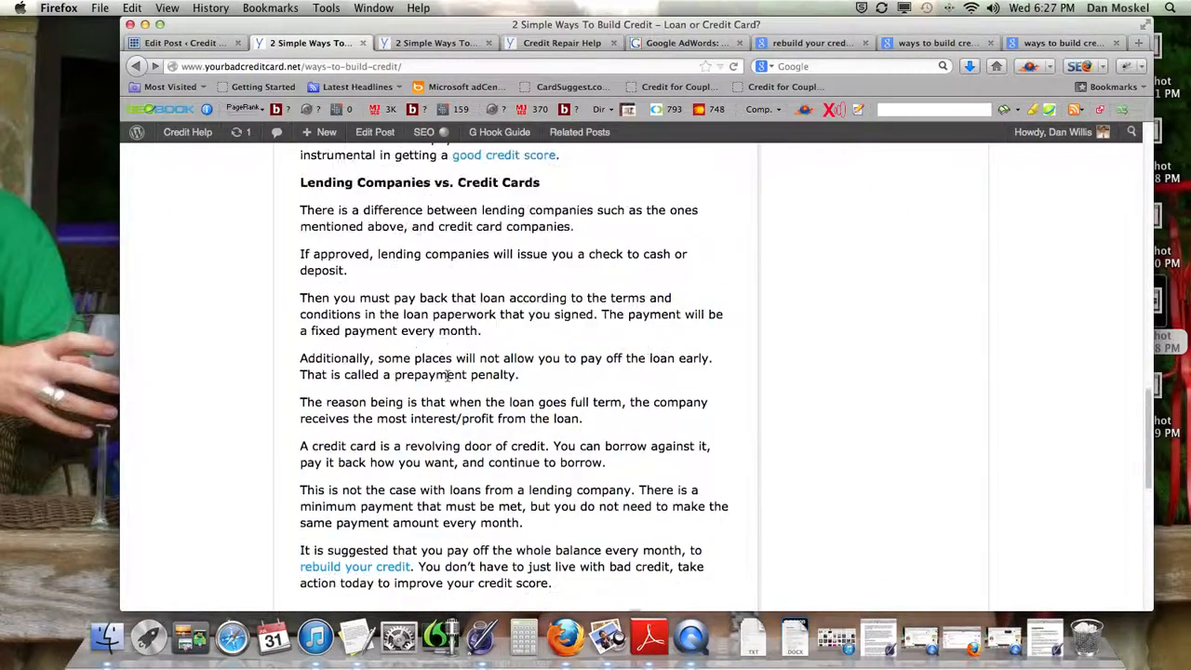
pyautogui.click(523, 455)
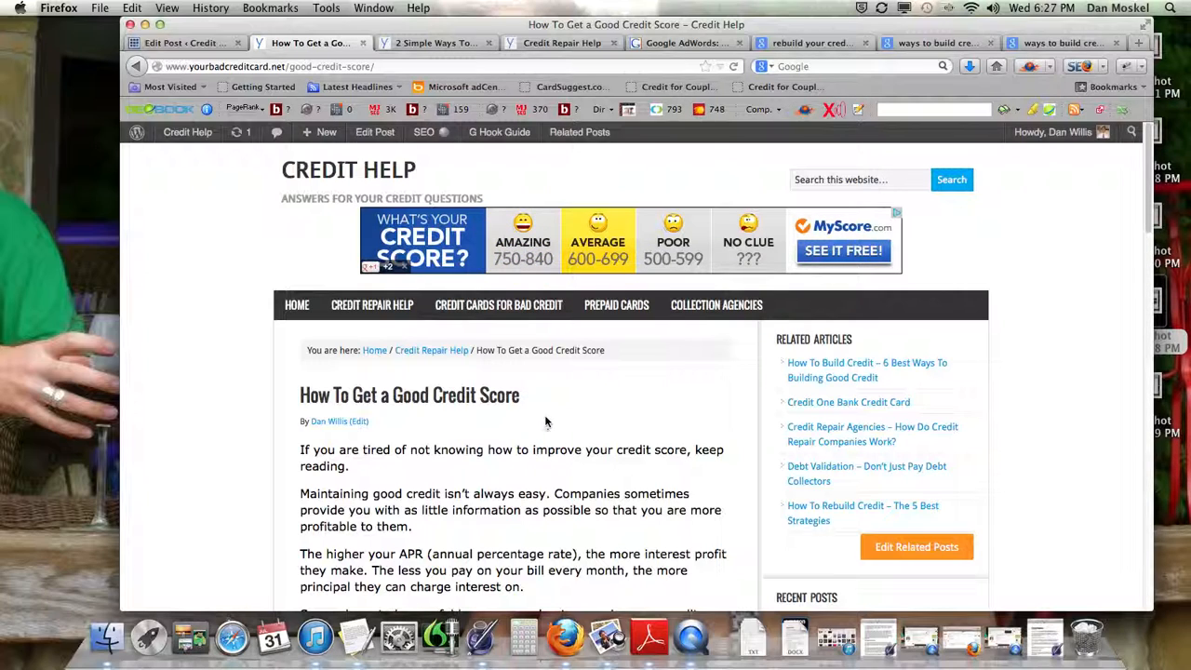
# - Check the new post's listings in the Credit Repair Help category and on the home page, and reopen the post from the home page
pyautogui.click(385, 308)
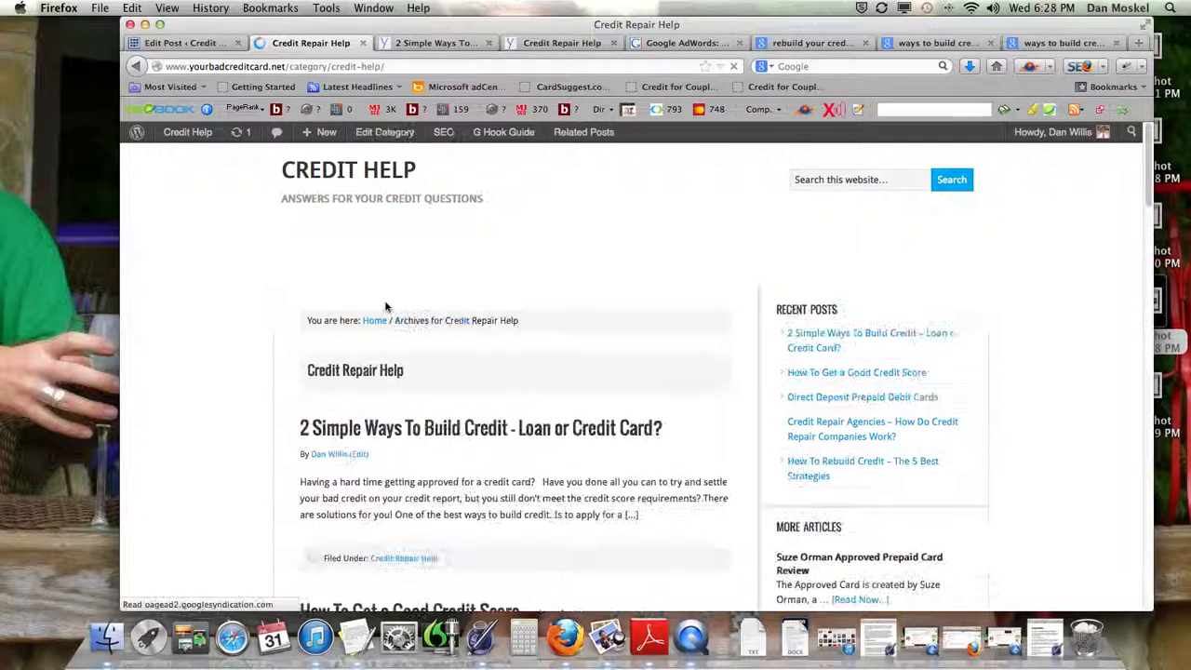
pyautogui.click(374, 321)
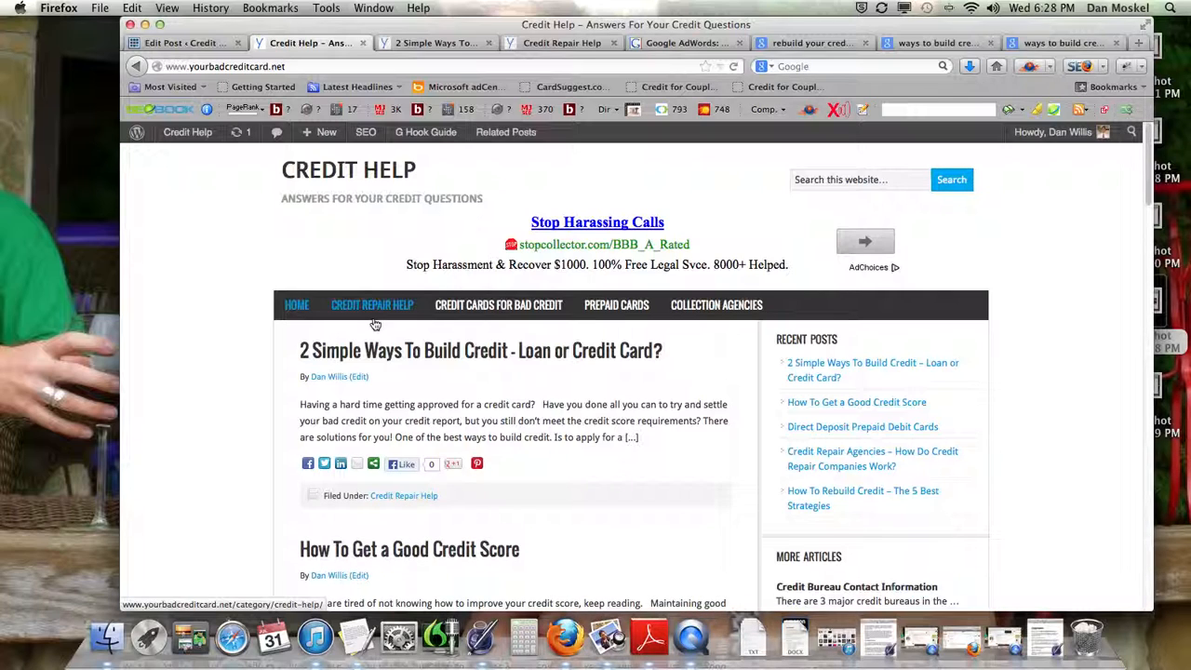
pyautogui.click(448, 359)
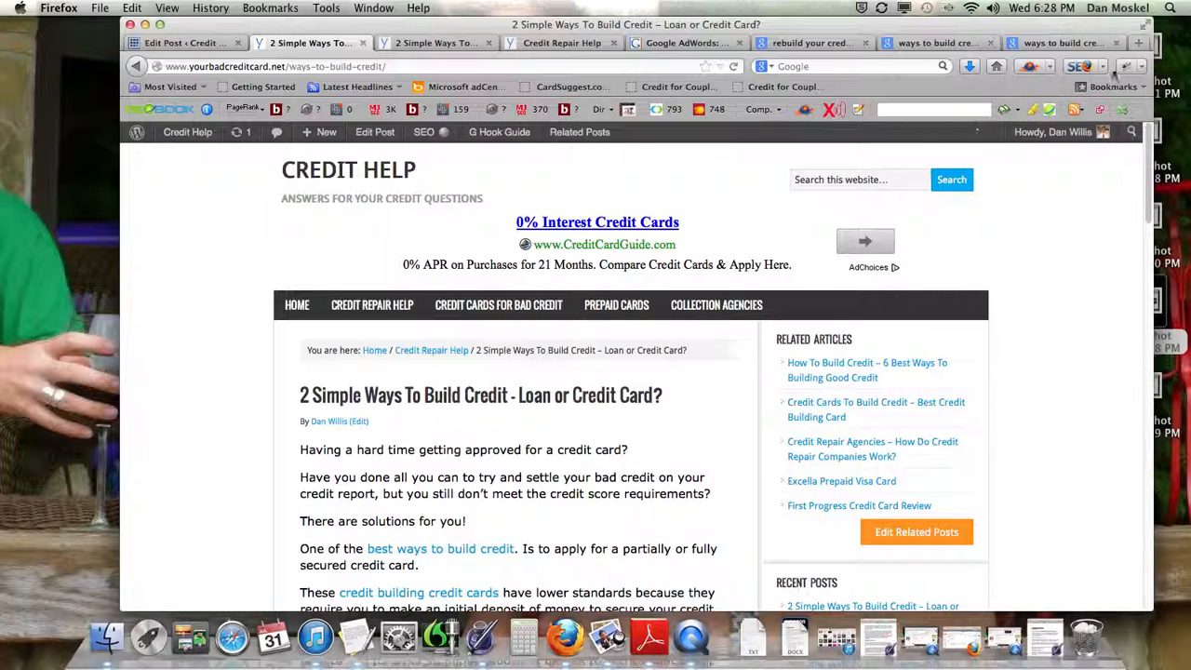
# - Search Google in a new tab for "how to create a website easy button", and close the tab after viewing the results
pyautogui.click(1140, 43)
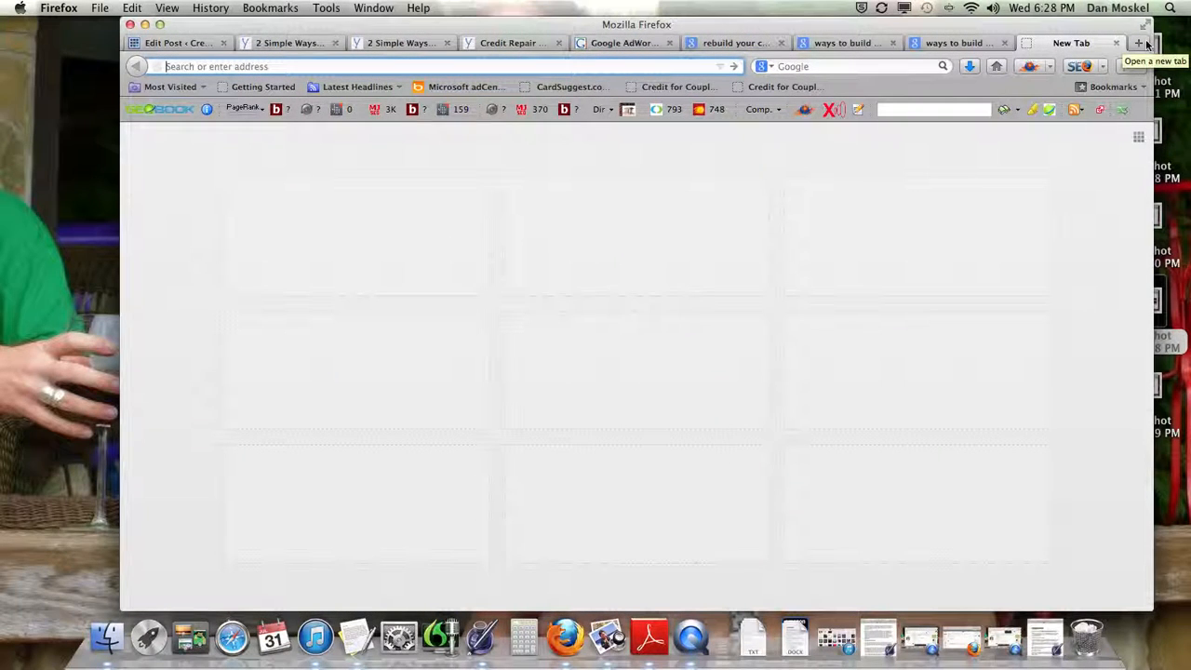
pyautogui.write('how to create')
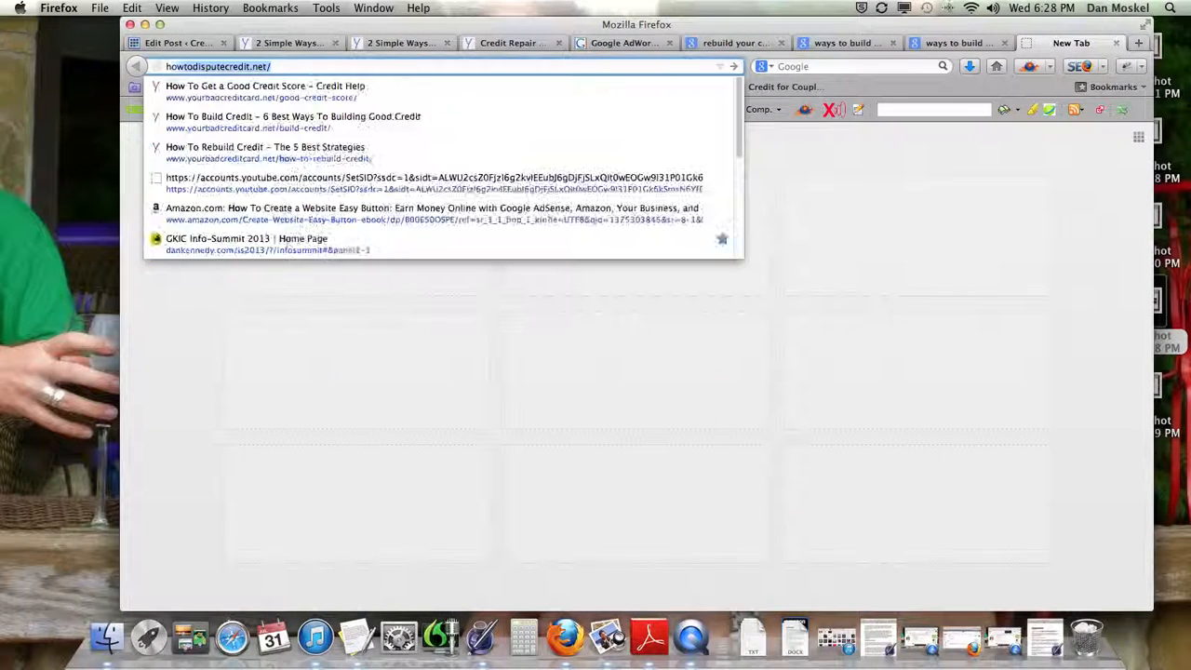
pyautogui.write(' a w')
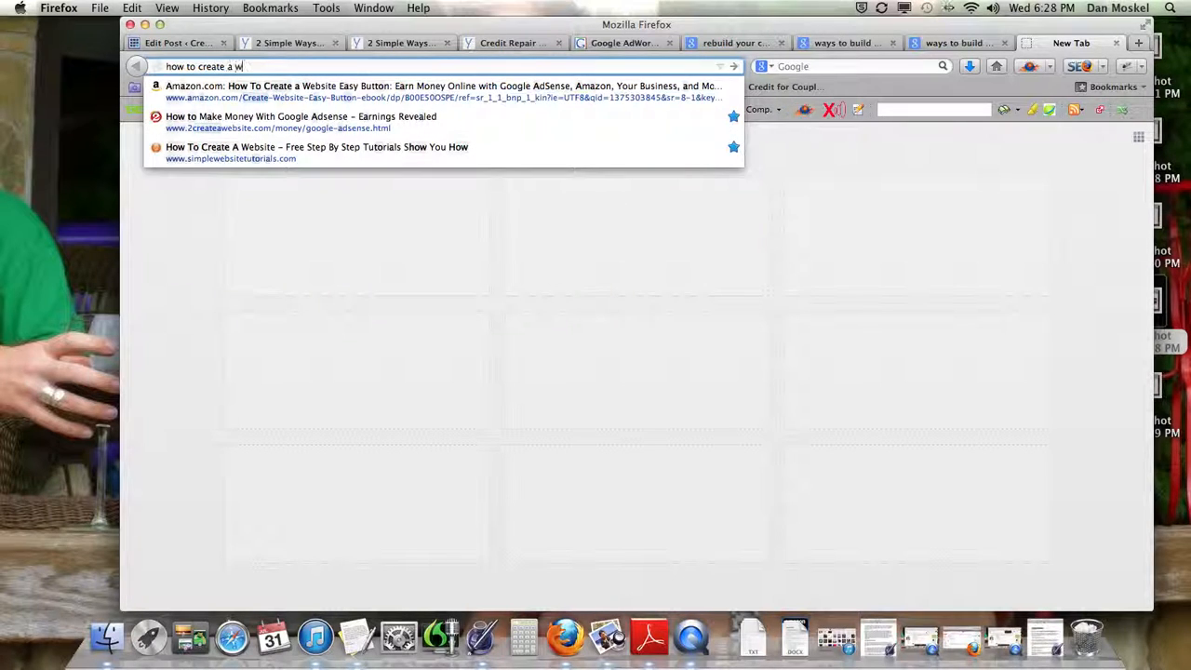
pyautogui.write('ebsite easy buk')
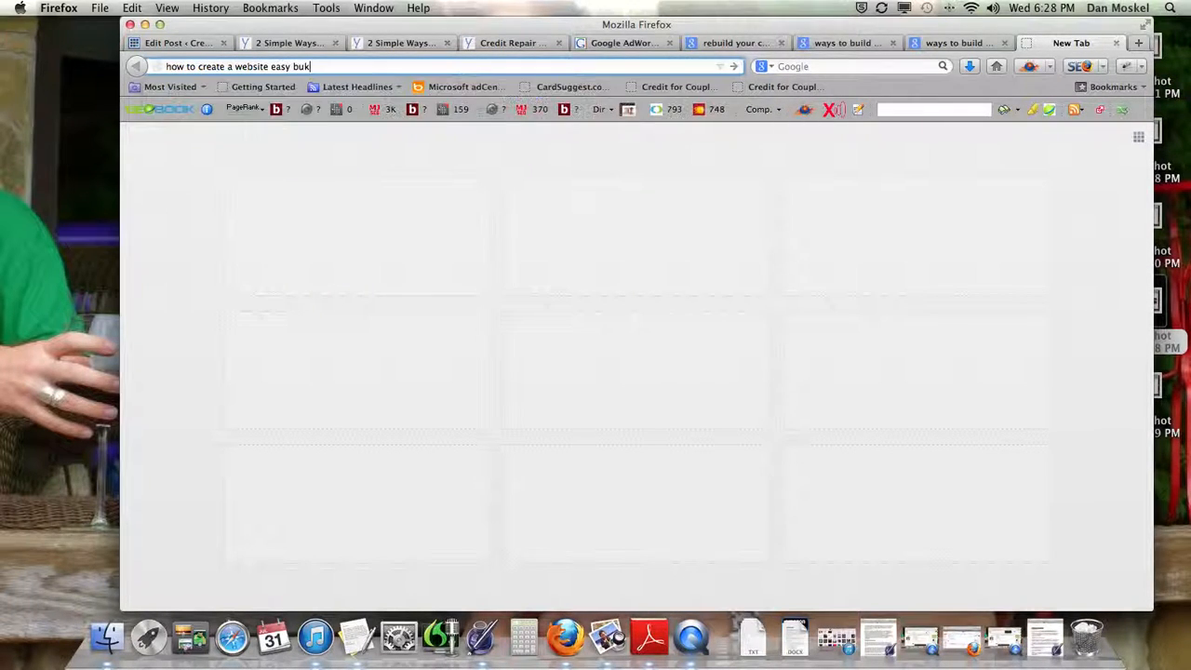
pyautogui.press('BackSpace')
pyautogui.write('tton')
pyautogui.press('Return')
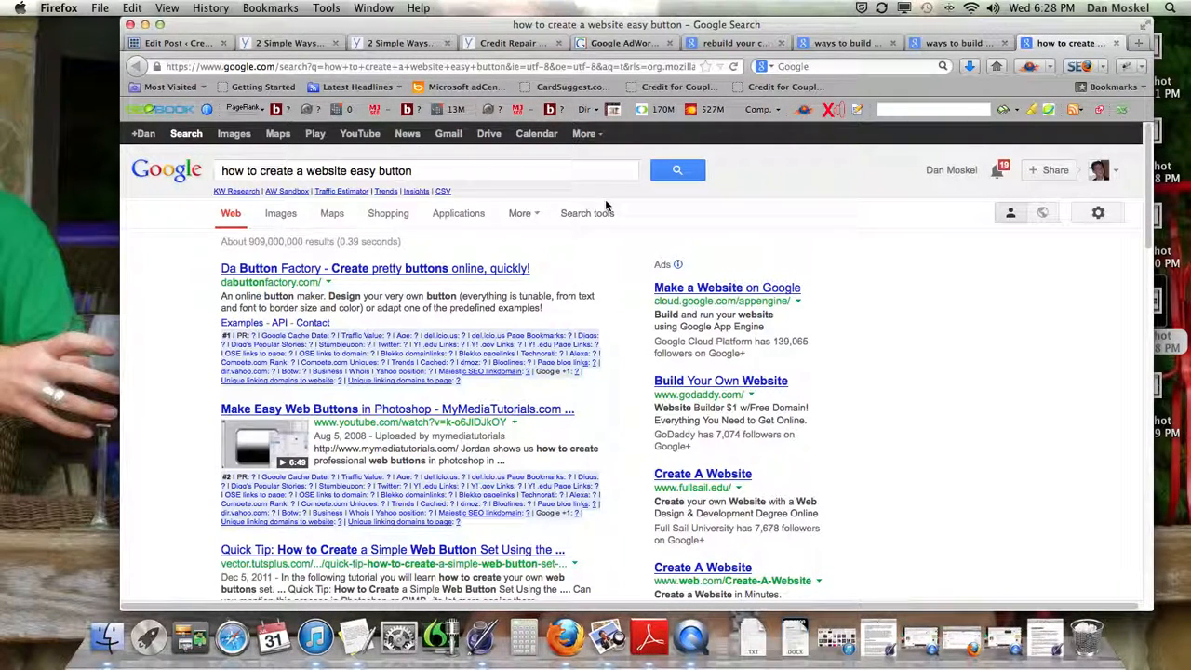
pyautogui.click(1116, 43)
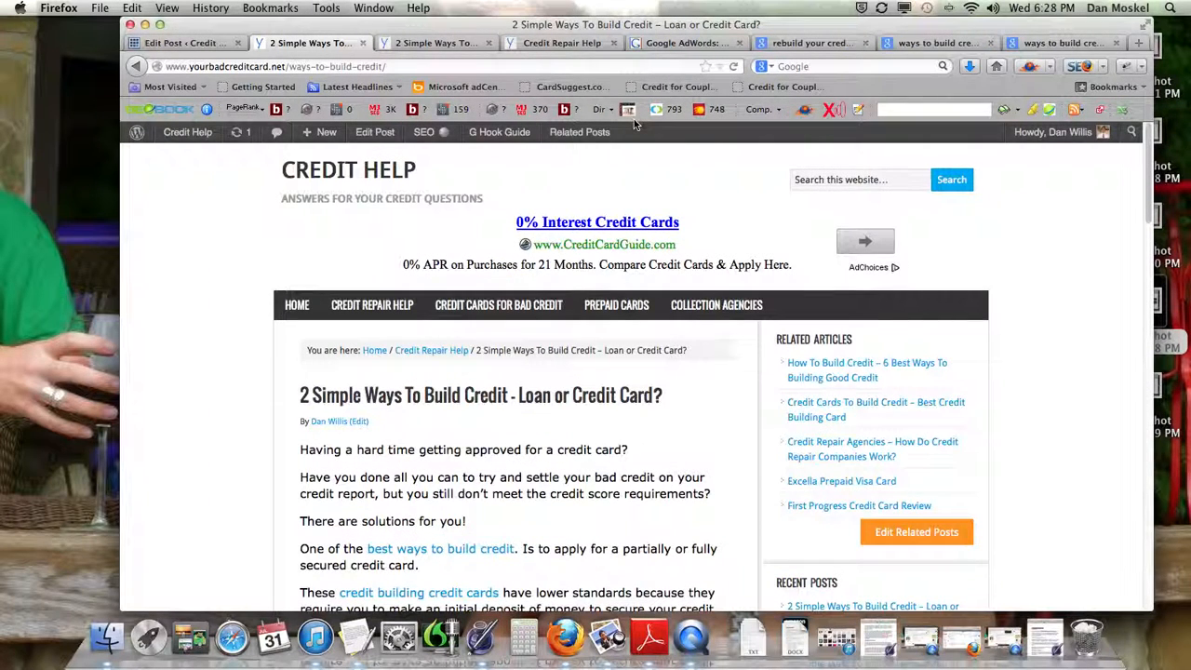